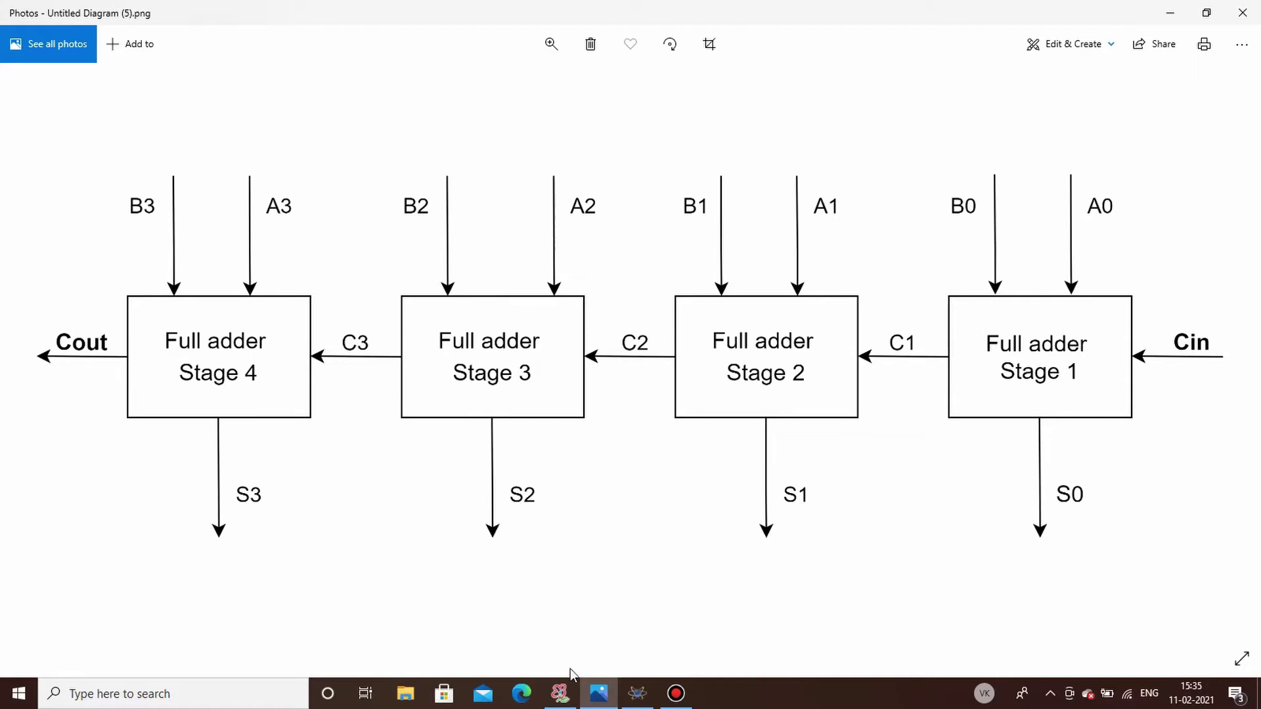
Switch to the SmoothDraw worksheet and write the sum 10101 beneath the binary addition 1011 + 1010.
left_click(565, 691)
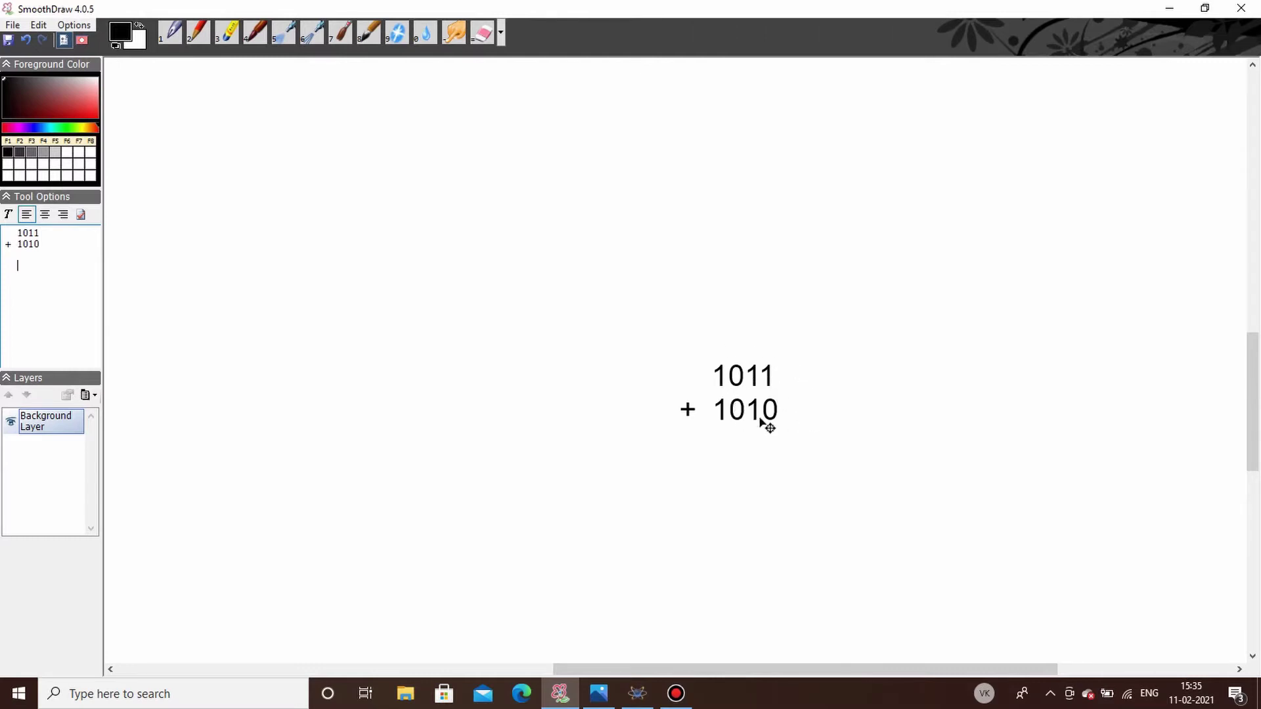
left_click(598, 693)
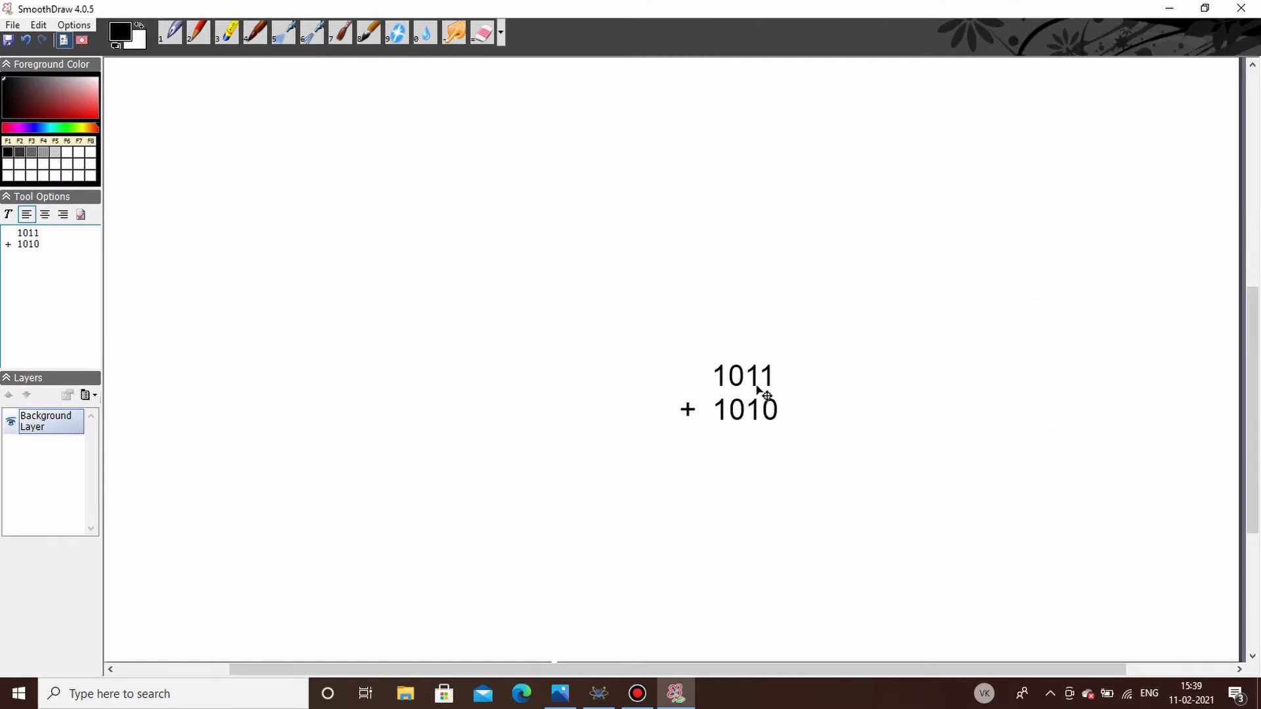
left_click(33, 279)
type("1")
type("0")
key("Left")
type("1010")
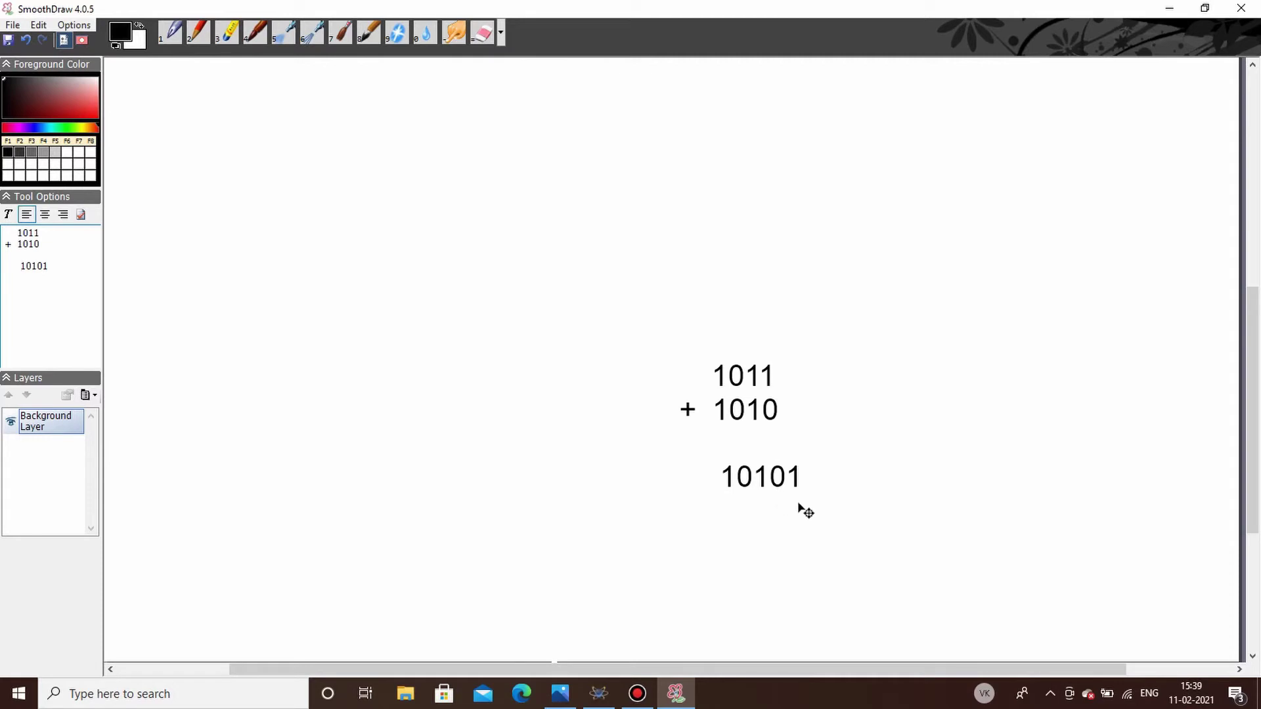
key("BackSpace")
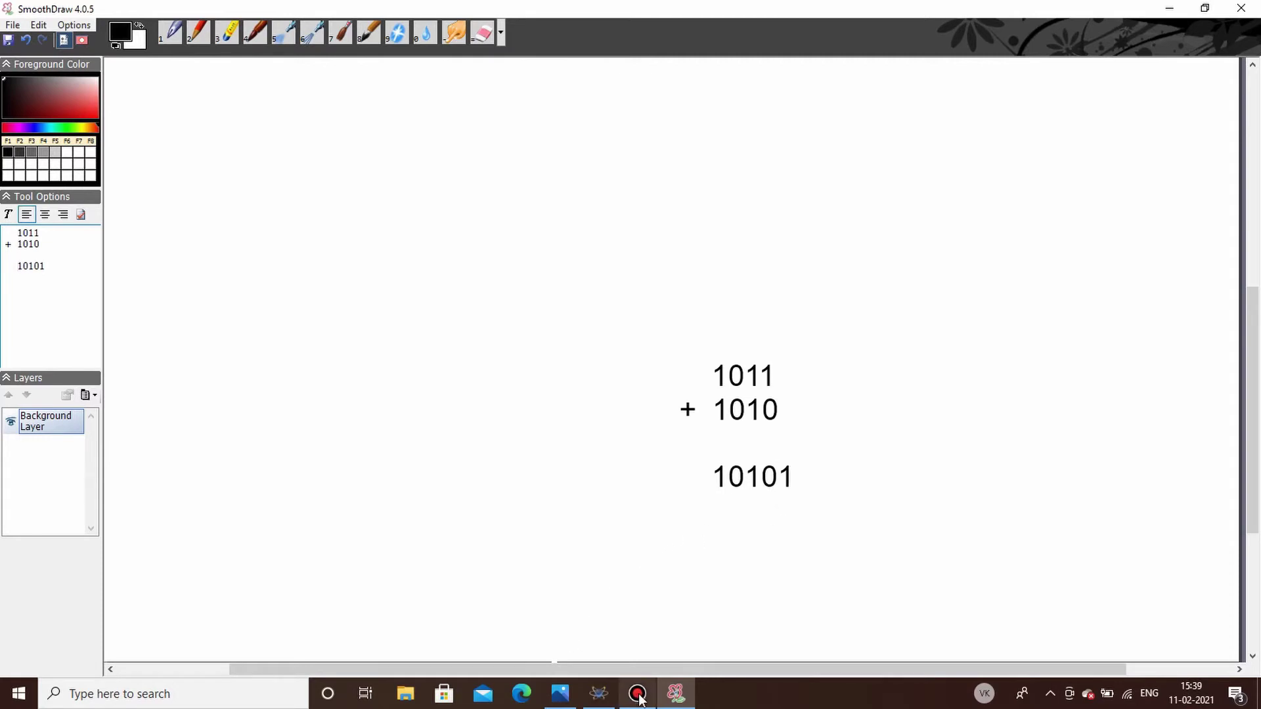
Compare the worked binary addition in SmoothDraw with the four-stage full adder diagram in Photos.
left_click(569, 696)
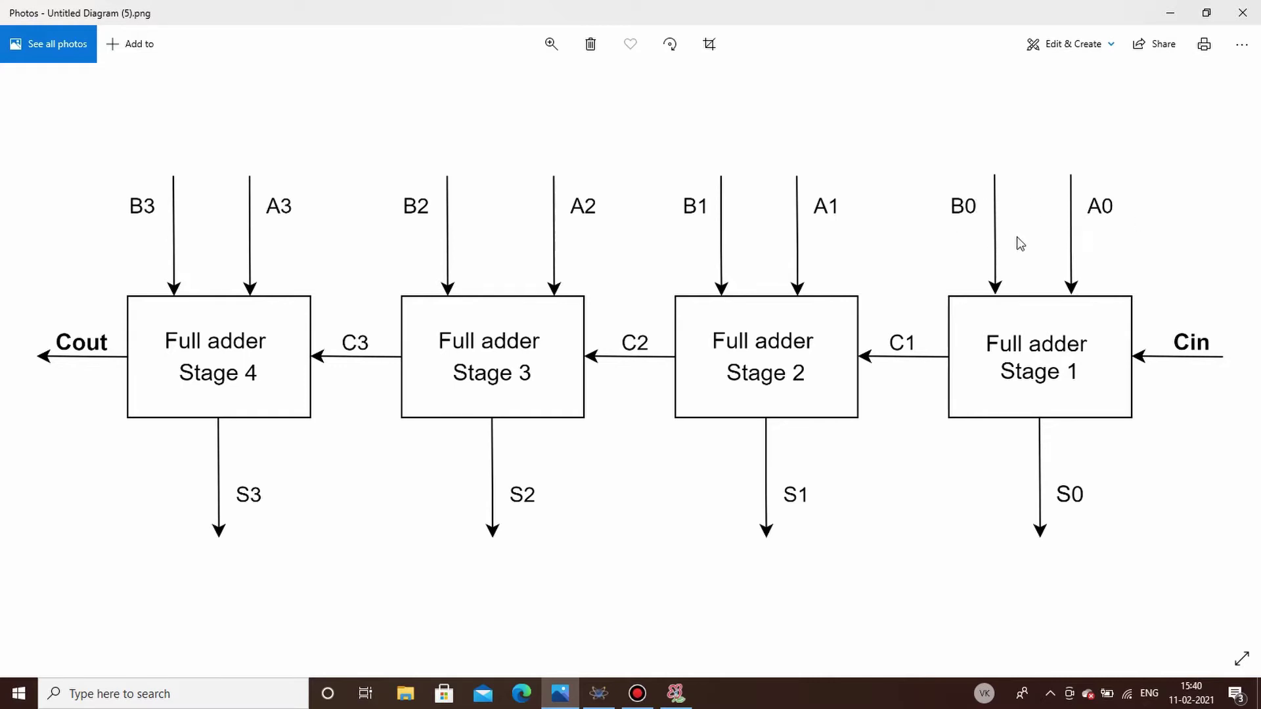
left_click(676, 693)
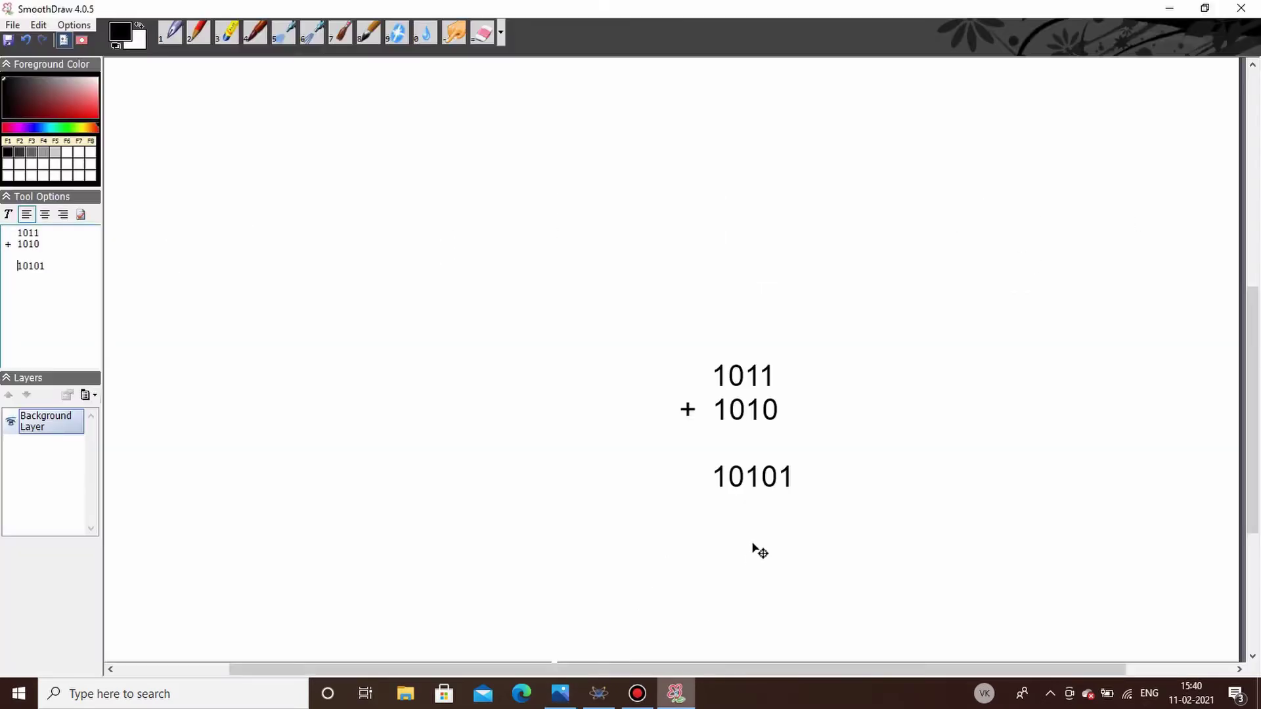
left_click(560, 693)
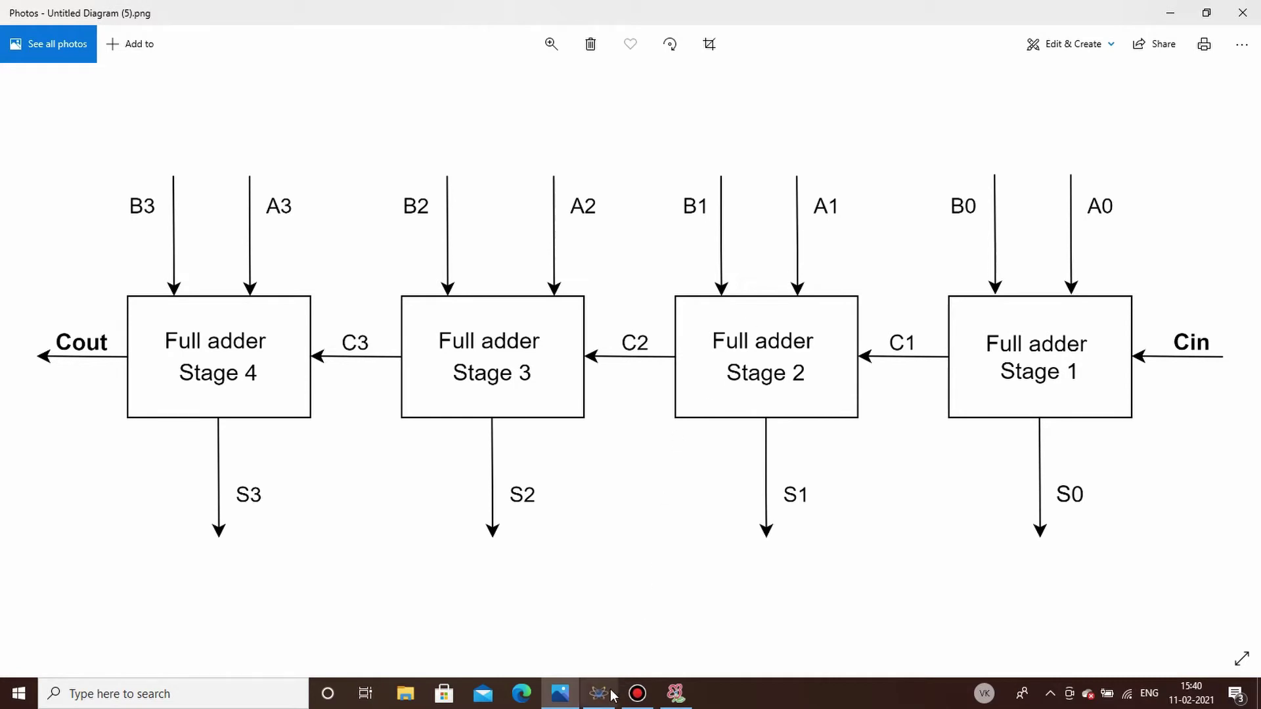
left_click(680, 693)
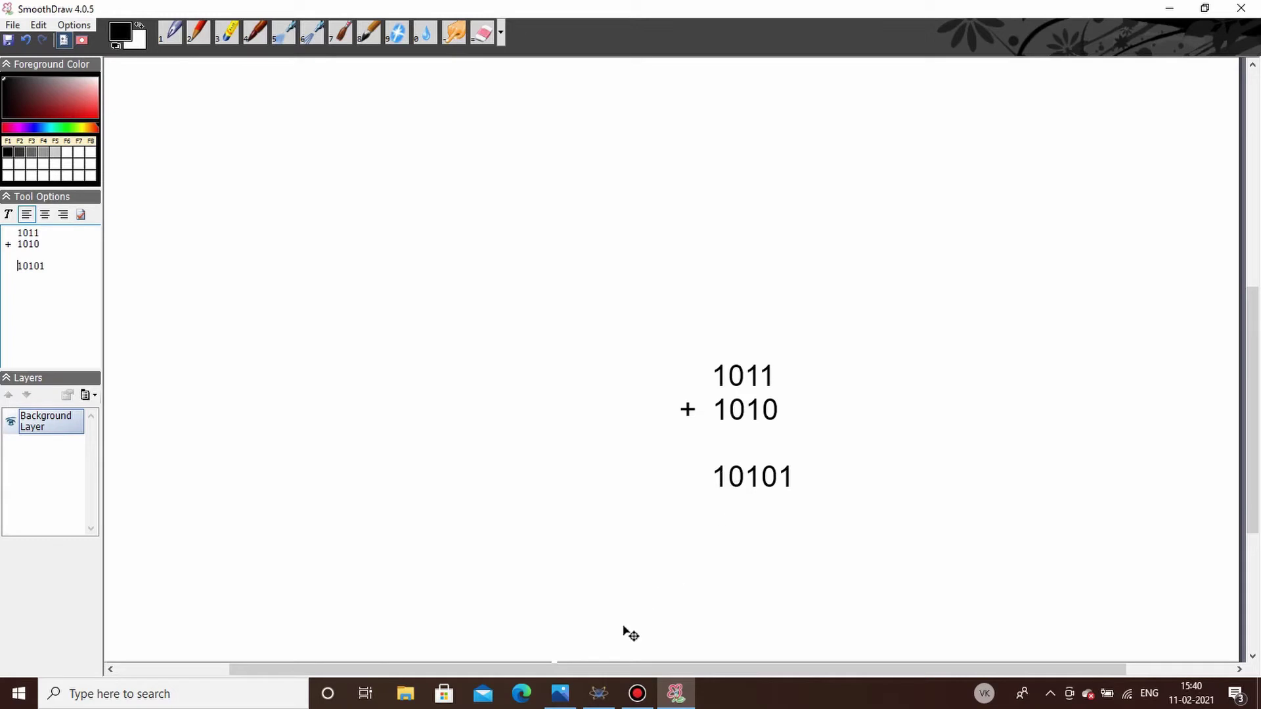
left_click(561, 694)
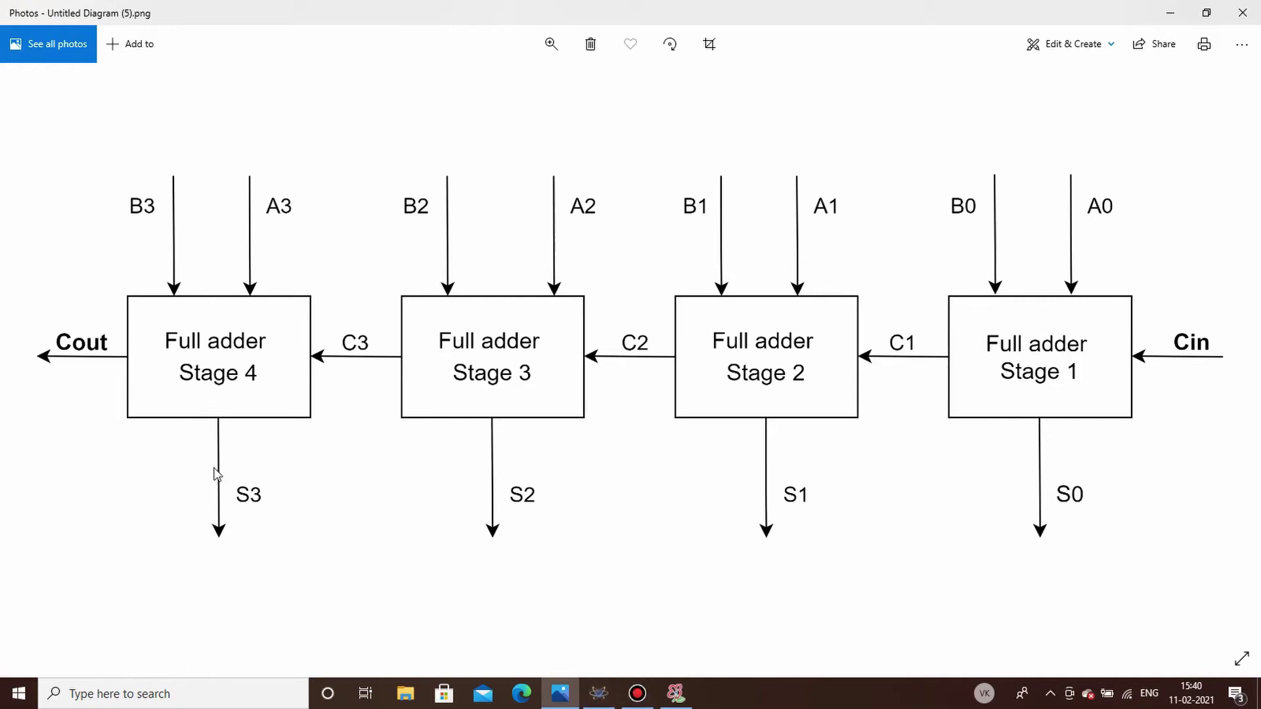
left_click(676, 694)
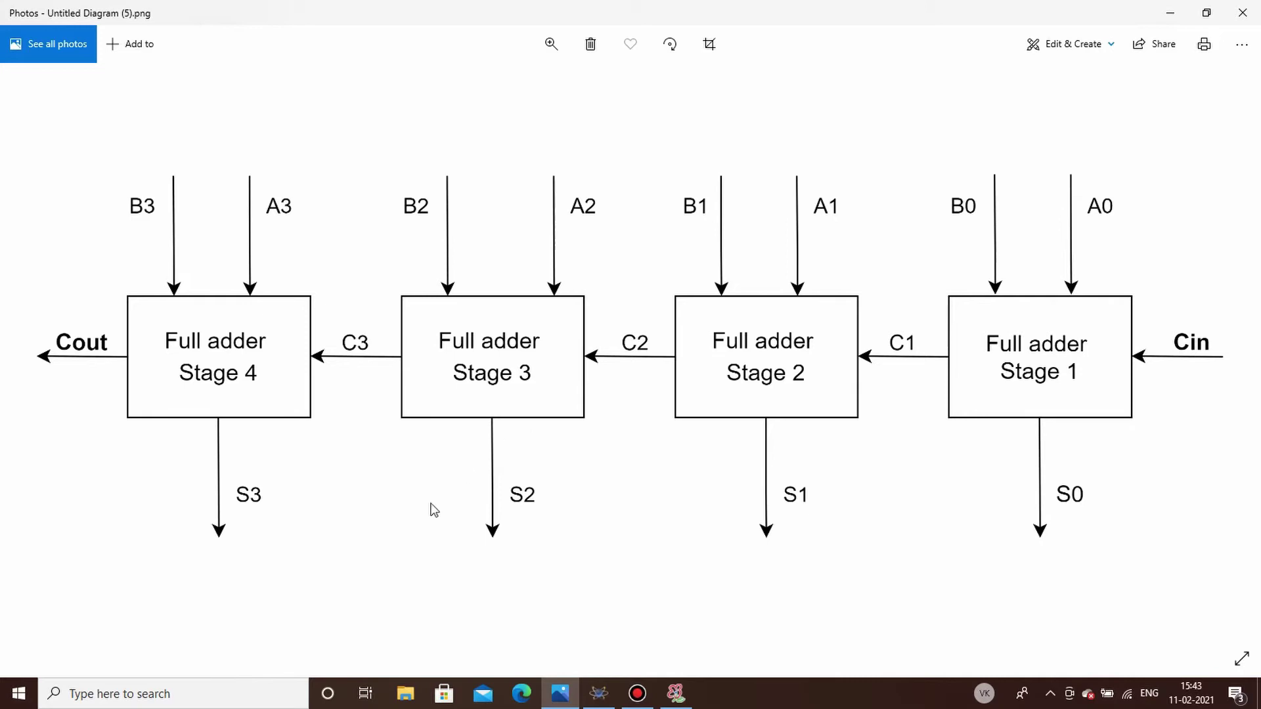
Switch to Proteus, find the 74LS83 4-bit binary full adder with the keyword 7483, and place it near the sheet centre.
key("alt+Tab")
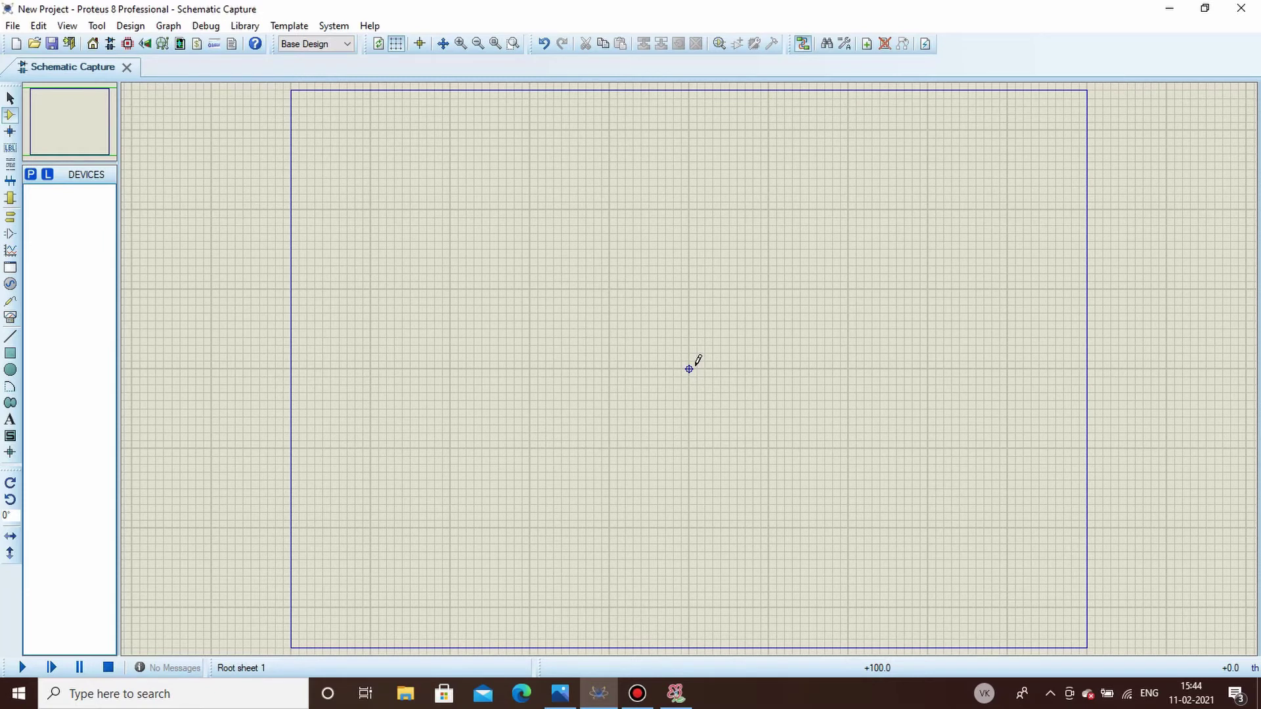
key("p")
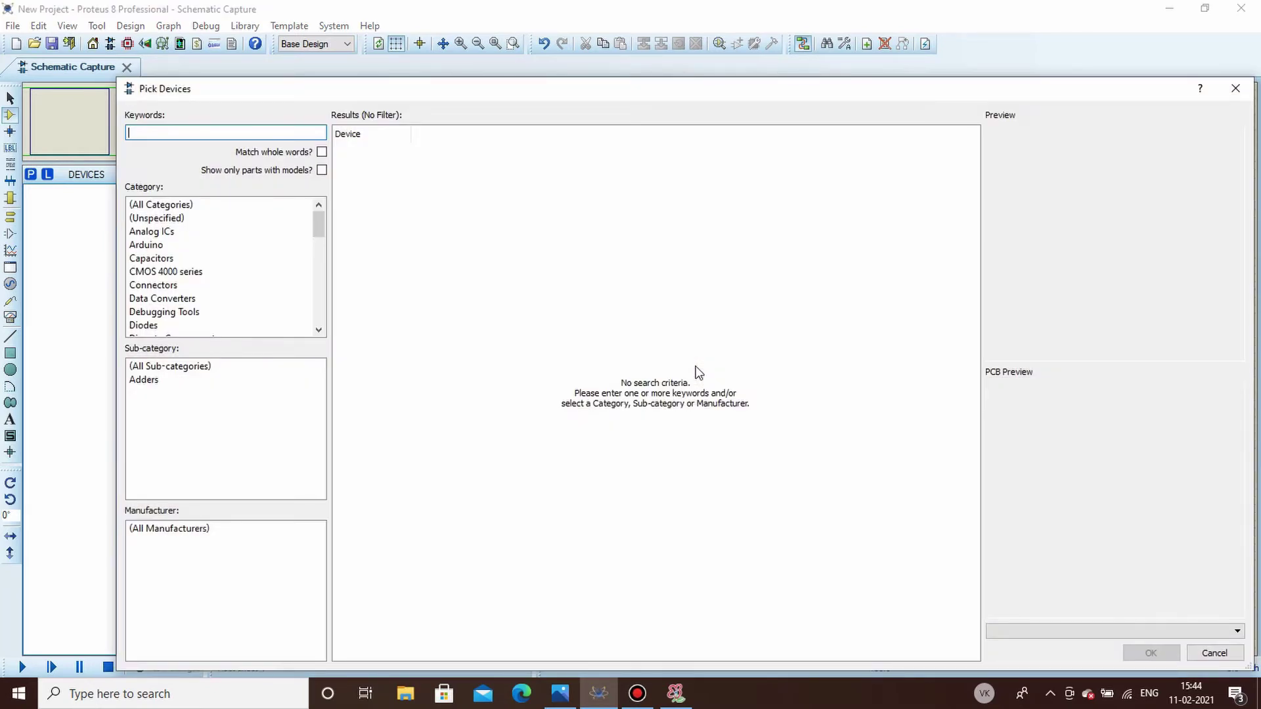
type("7483")
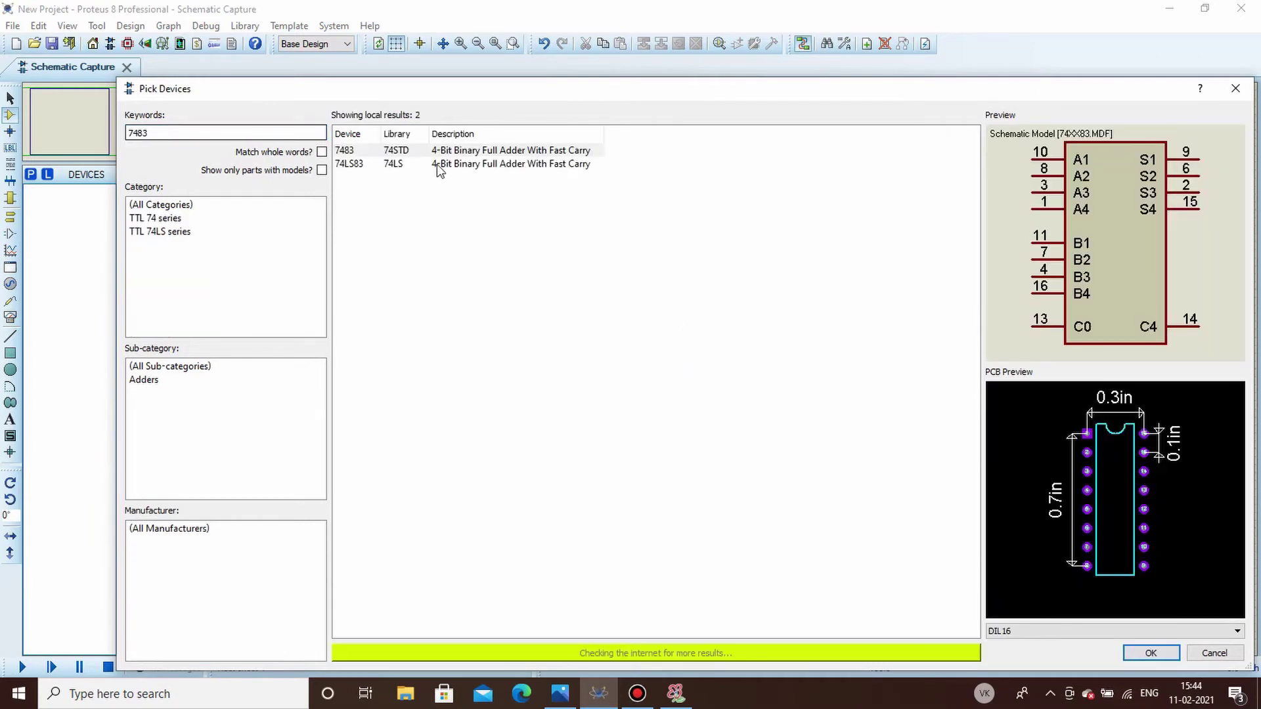
left_click(438, 164)
left_click(448, 151)
left_click(455, 164)
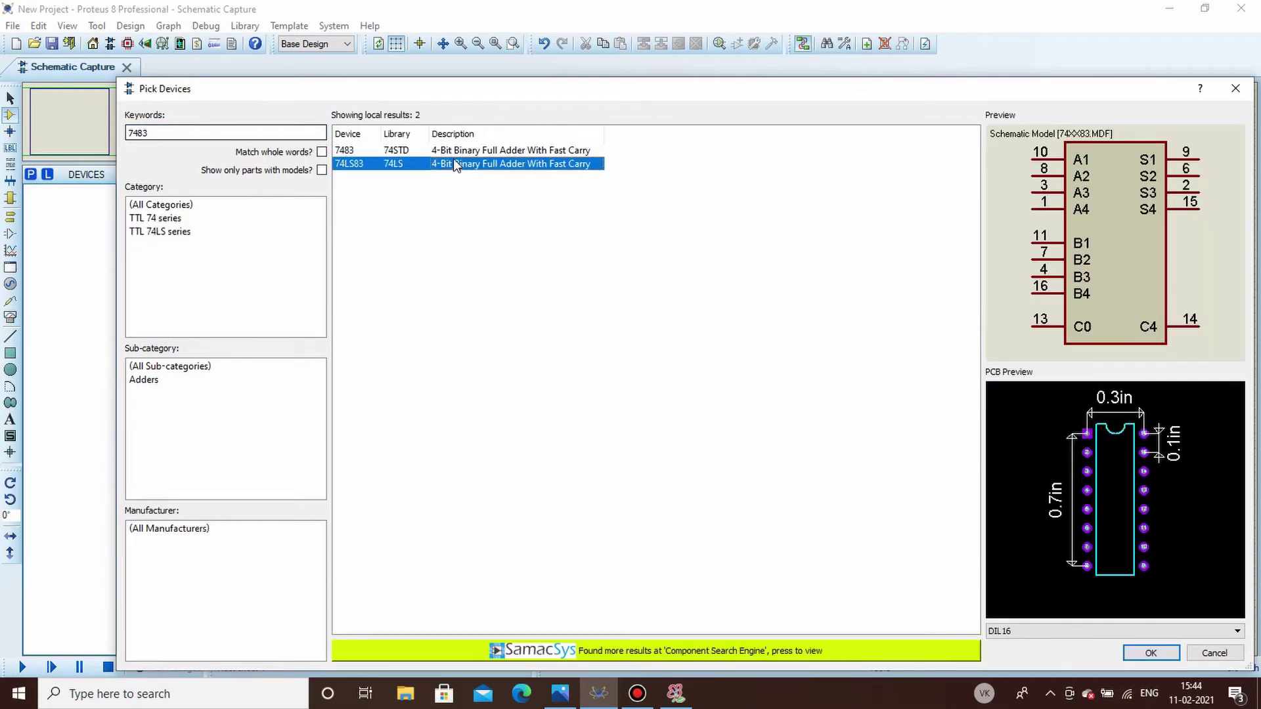
left_click(1151, 653)
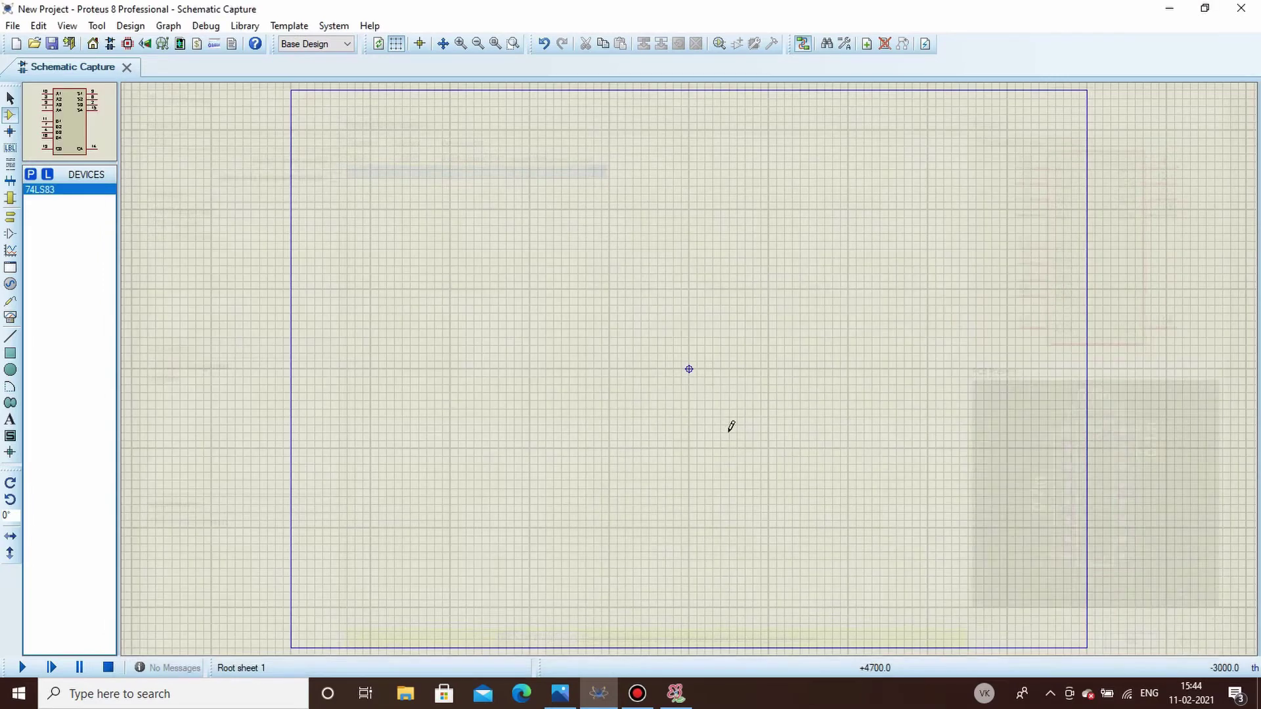
left_click(631, 276)
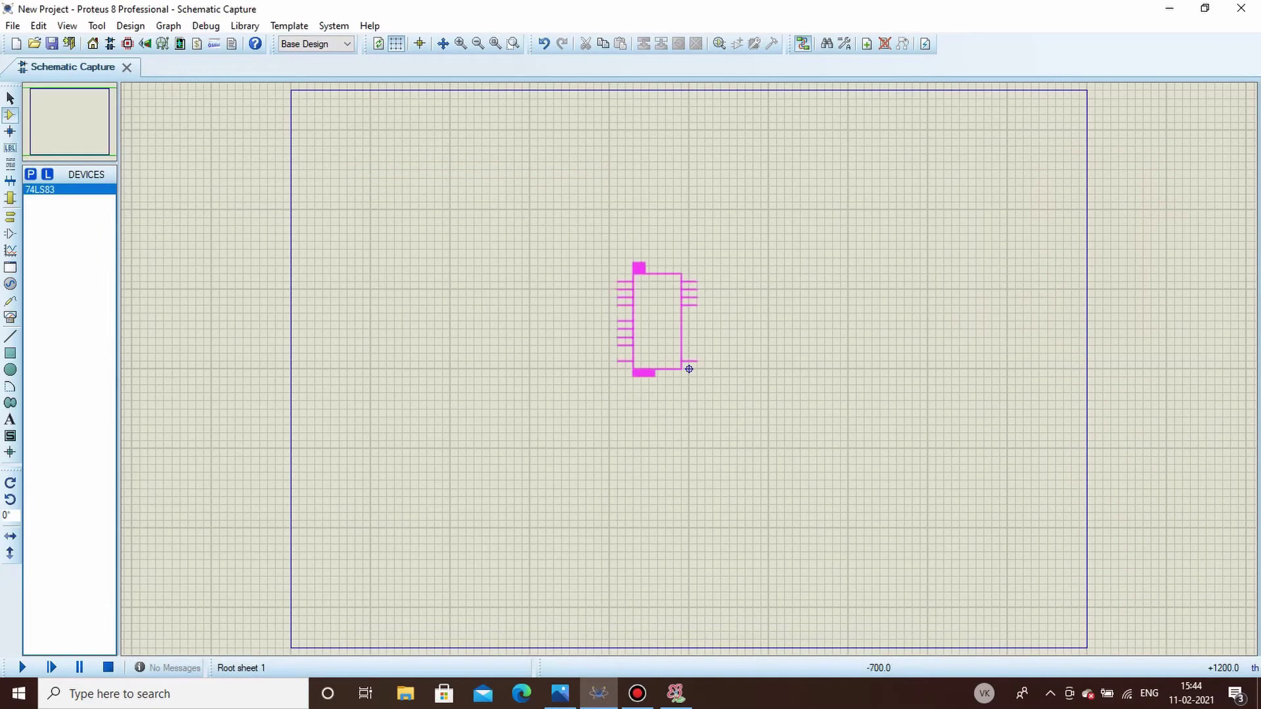
left_click(689, 369)
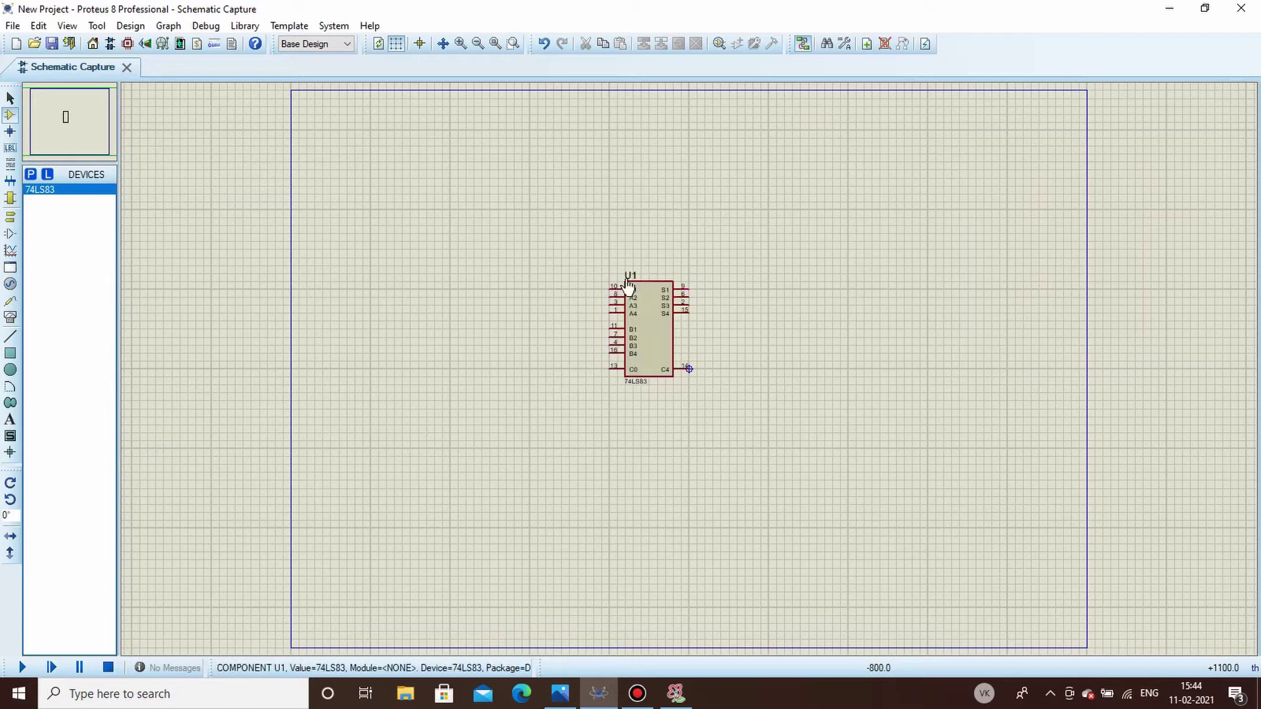
Add the LOGICTOGGLE momentary logic state source to the device list using the keywords "logic toggle".
type("plogic ")
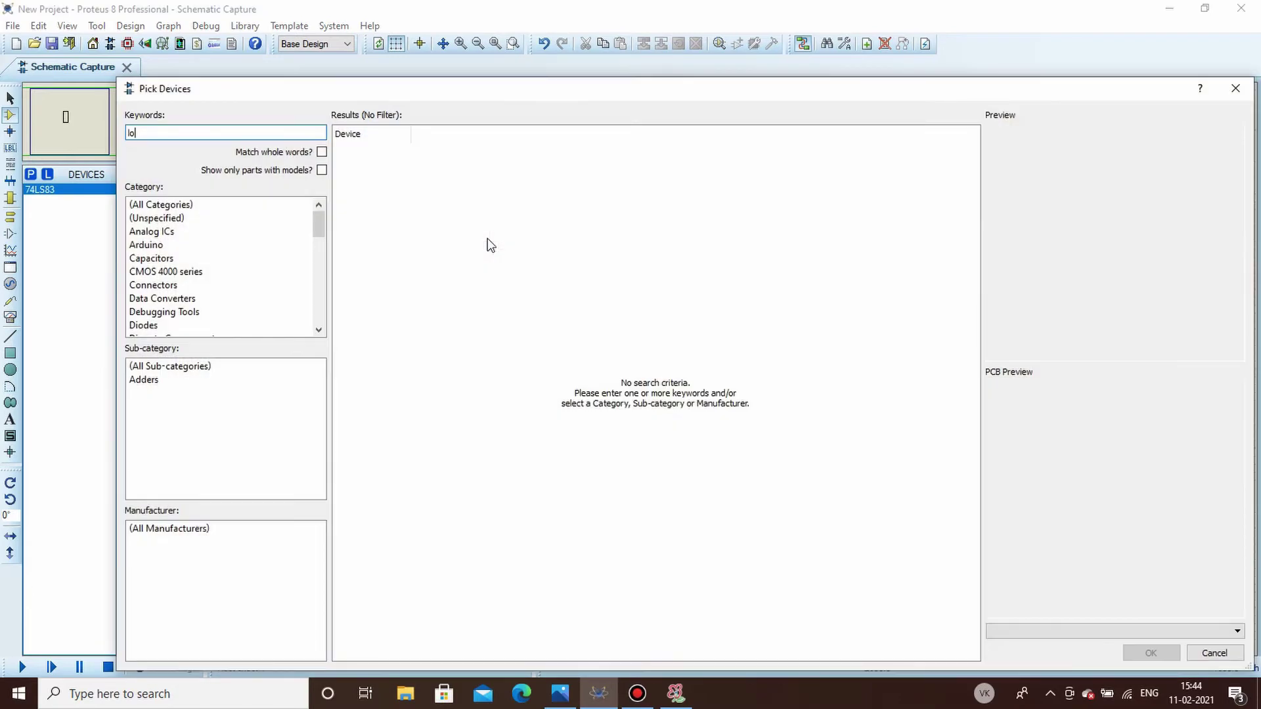
type("toggle")
left_click(502, 150)
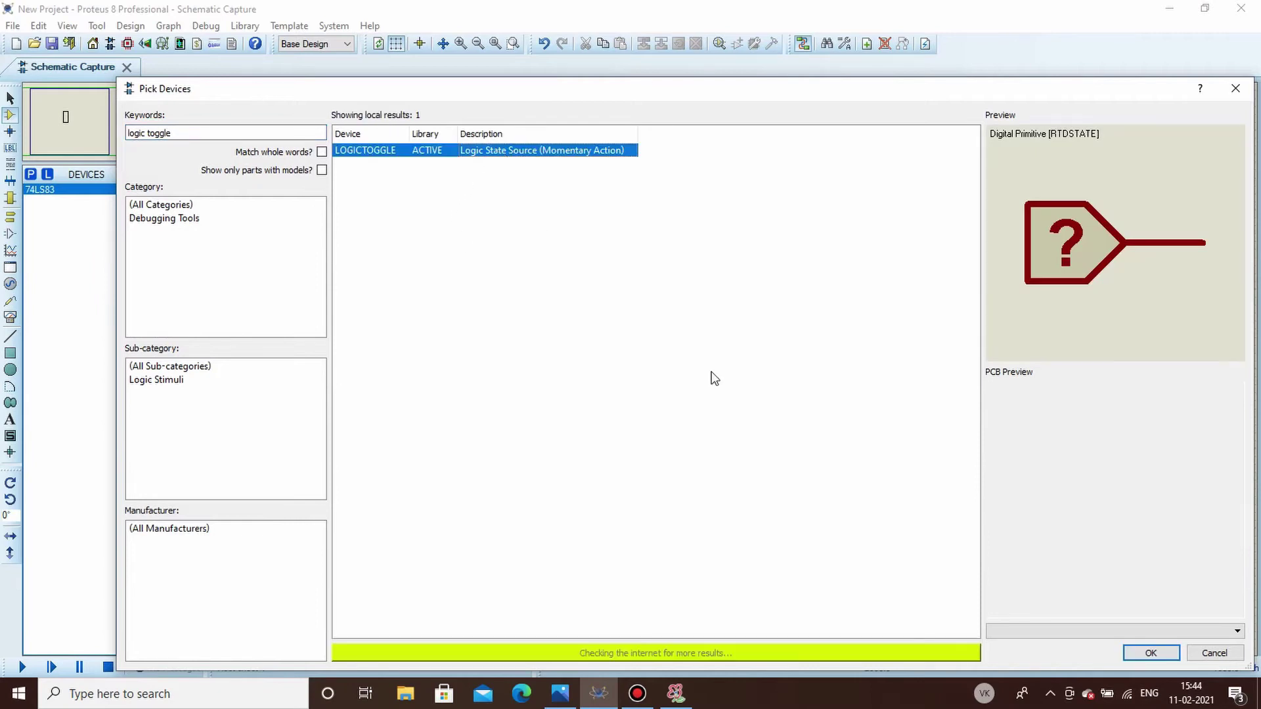
left_click(1150, 653)
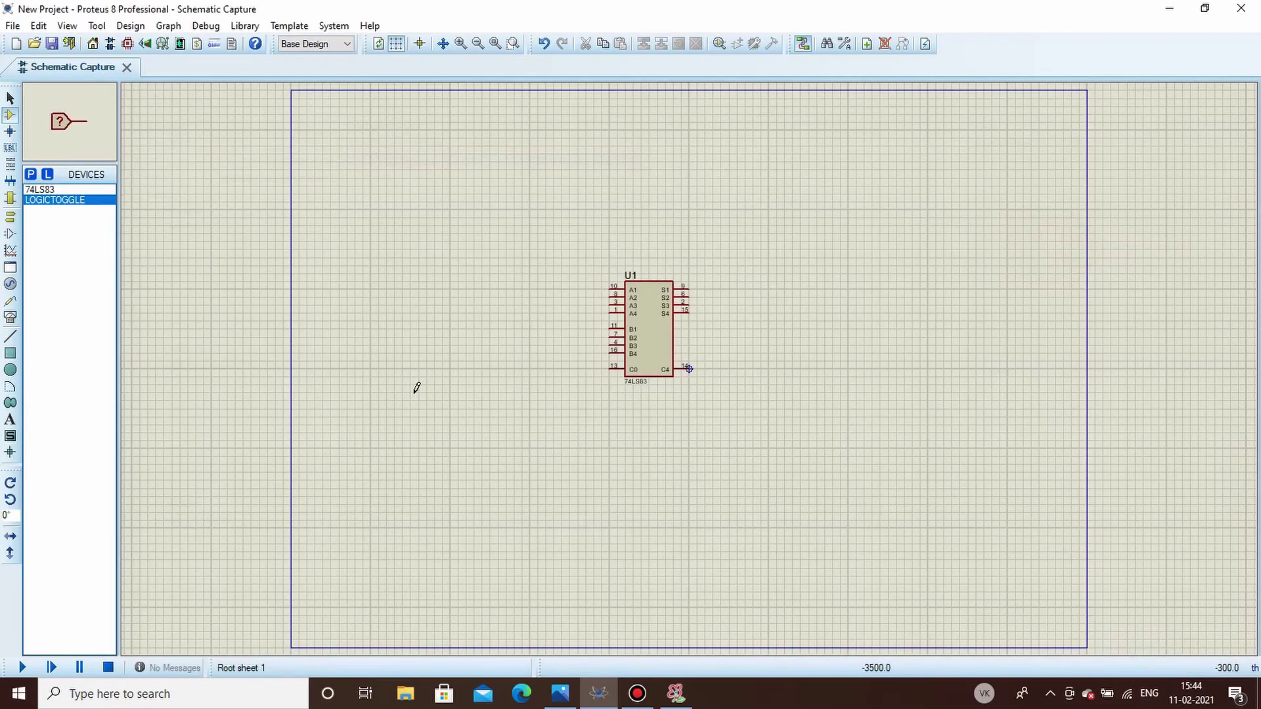
Add the animated LED-RED model to the device list using the keywords "led red".
type("p")
type("led ")
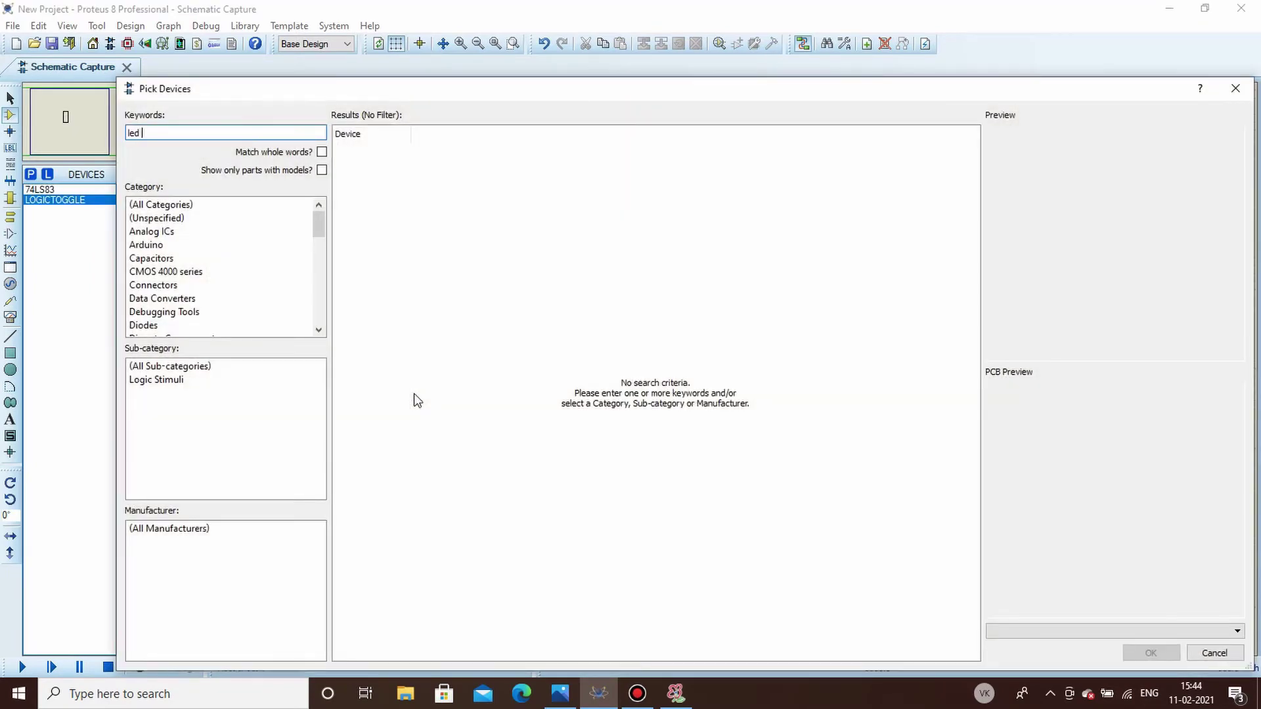
type("red")
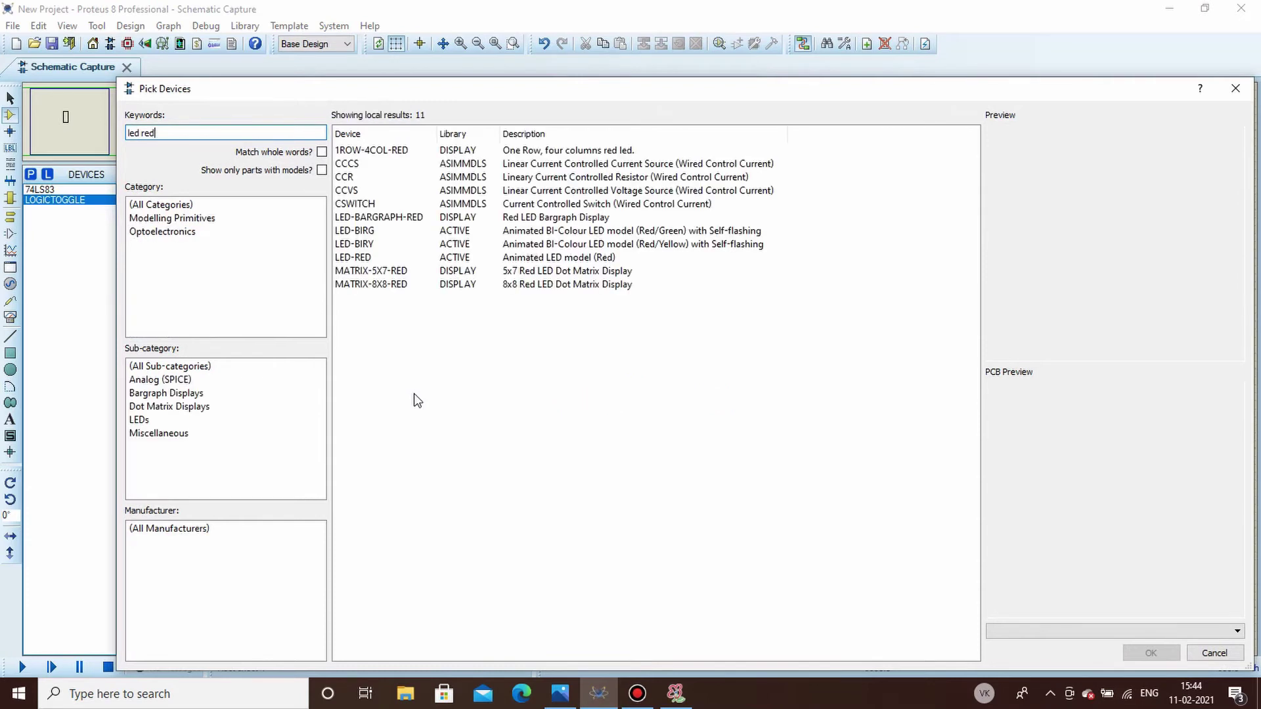
left_click(415, 259)
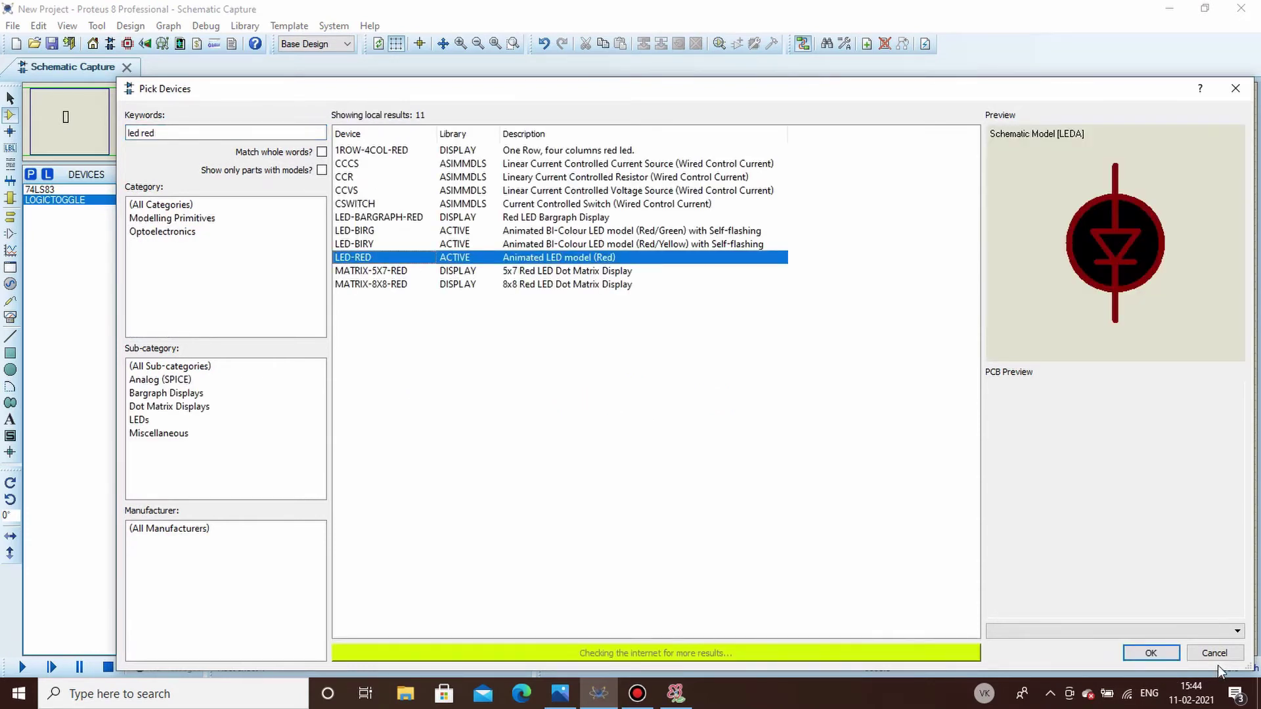
left_click(1161, 656)
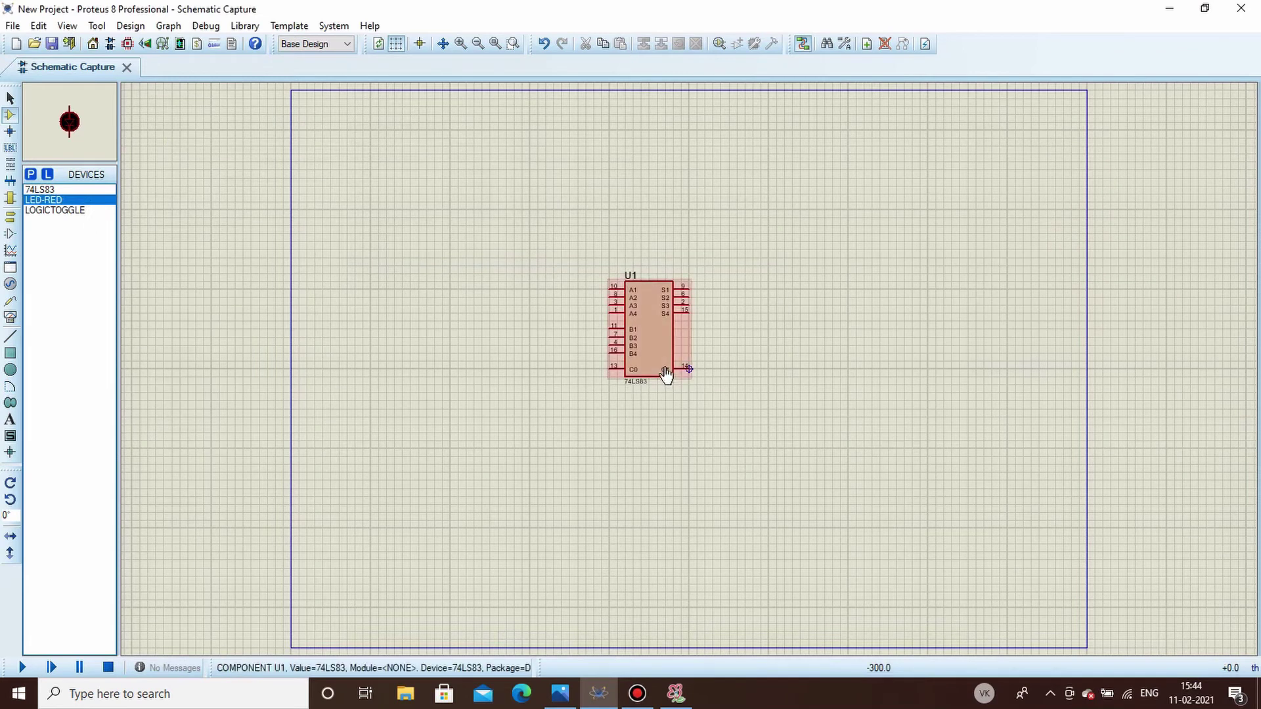
Place two logic toggles to the left of the 74LS83 and wire them to its A1 and A2 inputs.
scroll(690, 378, "up", 1)
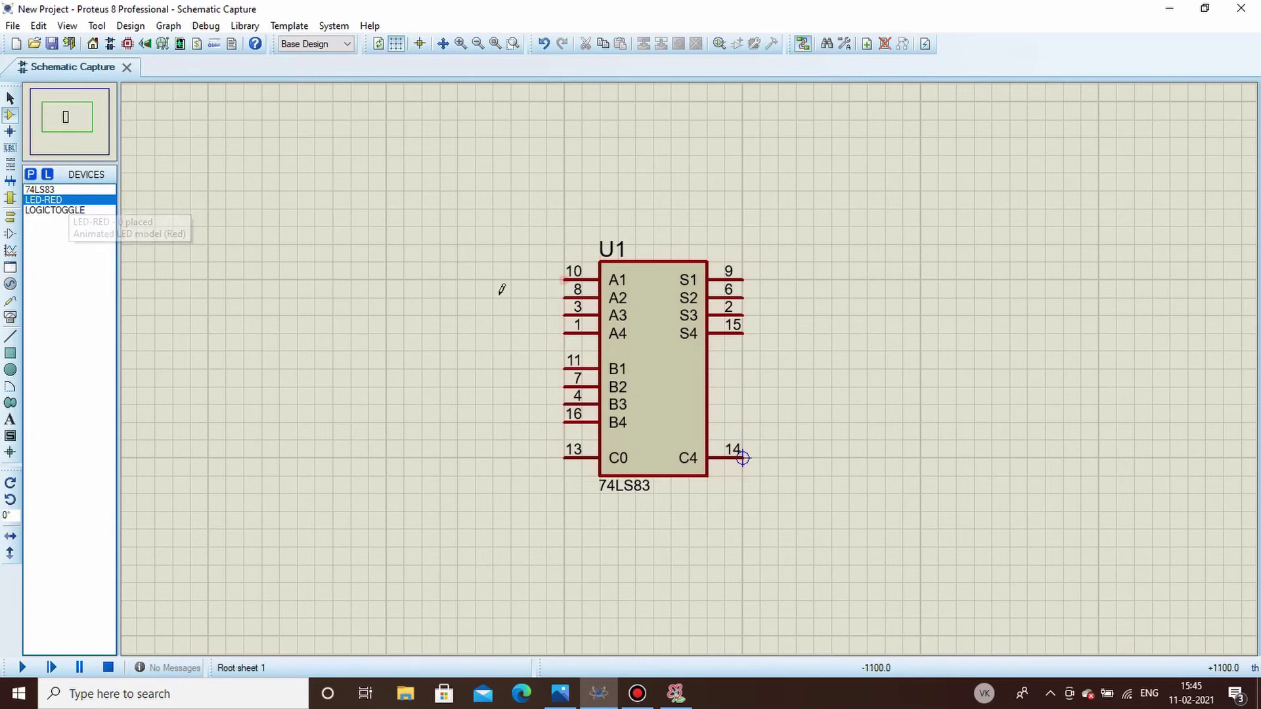
left_click(89, 211)
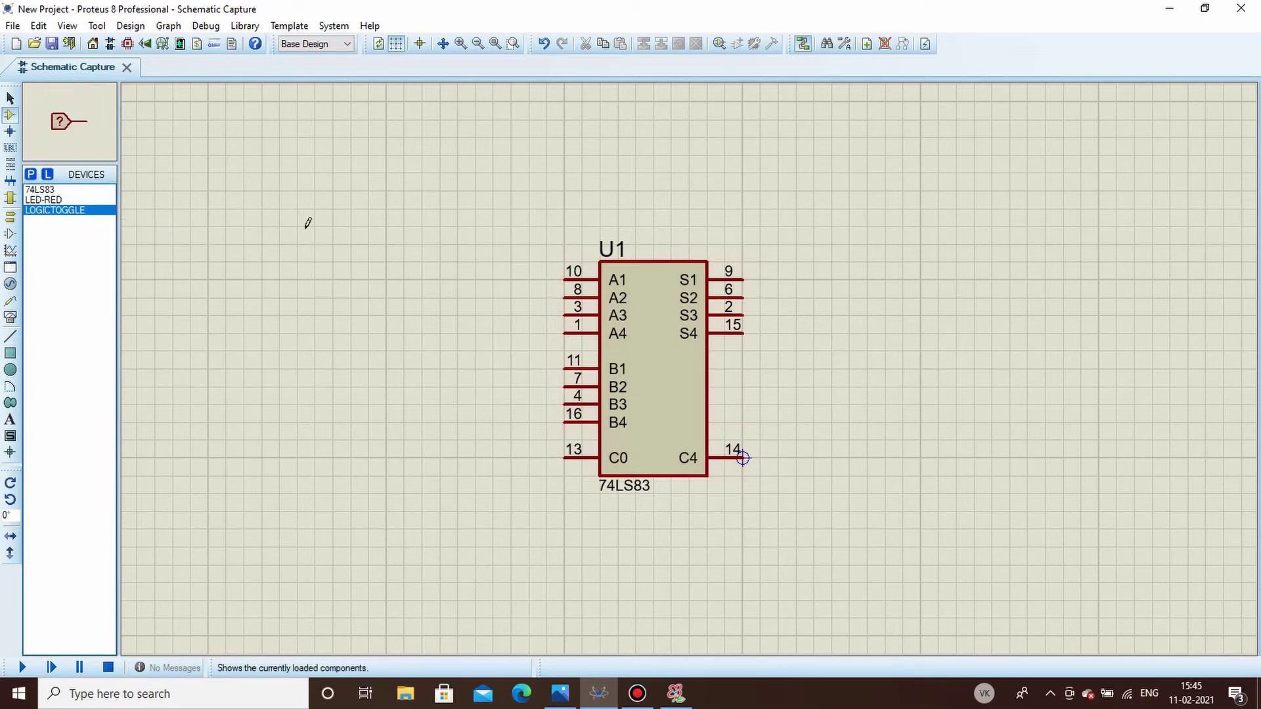
left_click(507, 271)
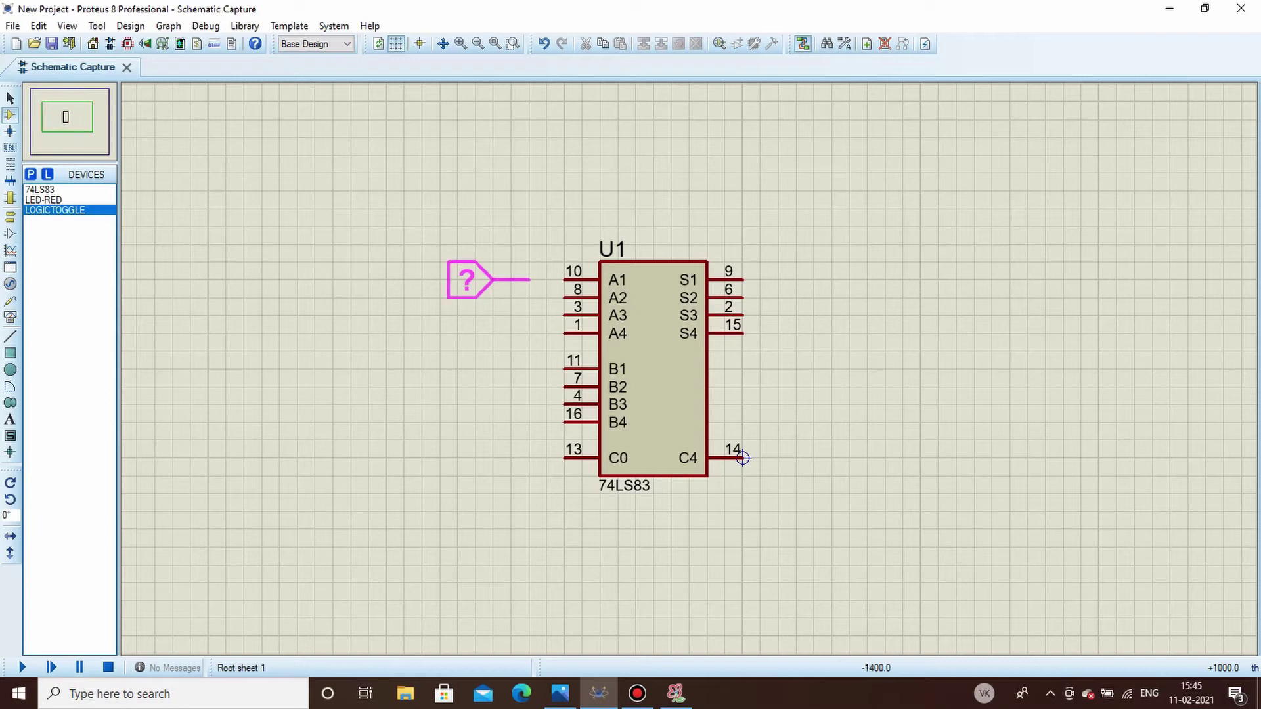
left_click(538, 276)
left_click(565, 279)
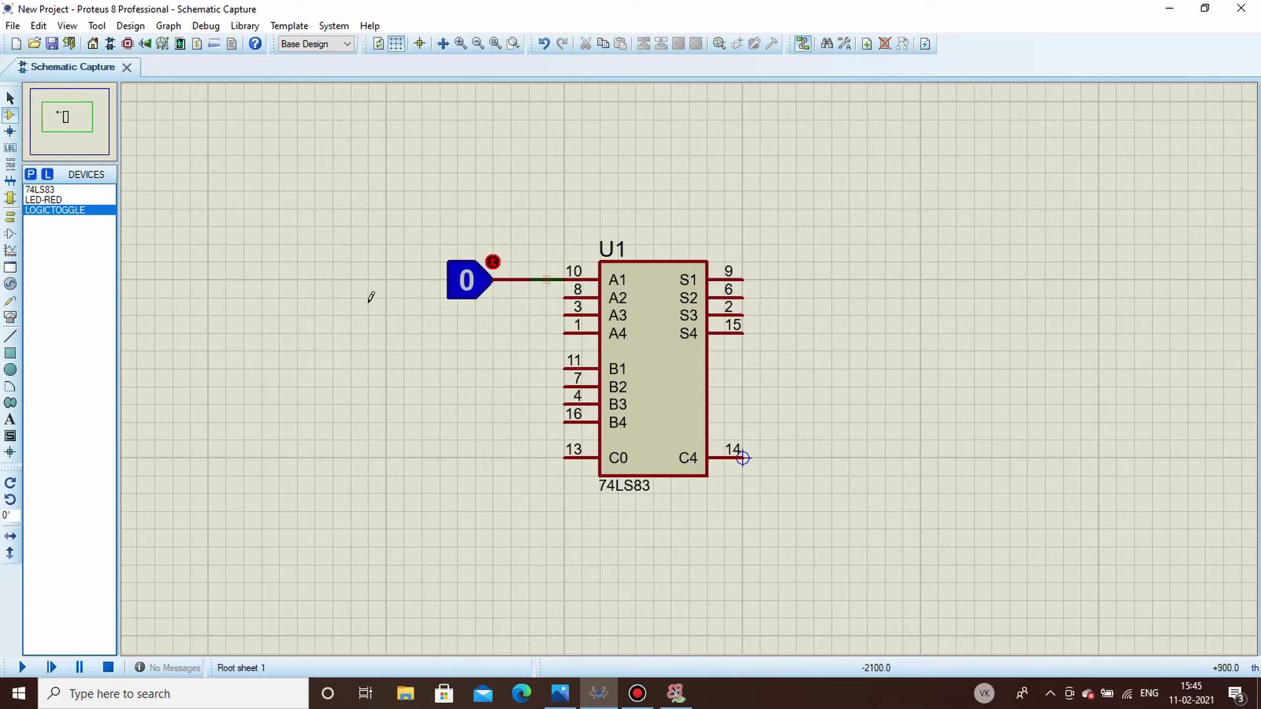
left_click(364, 295)
left_click(361, 298)
left_click(422, 298)
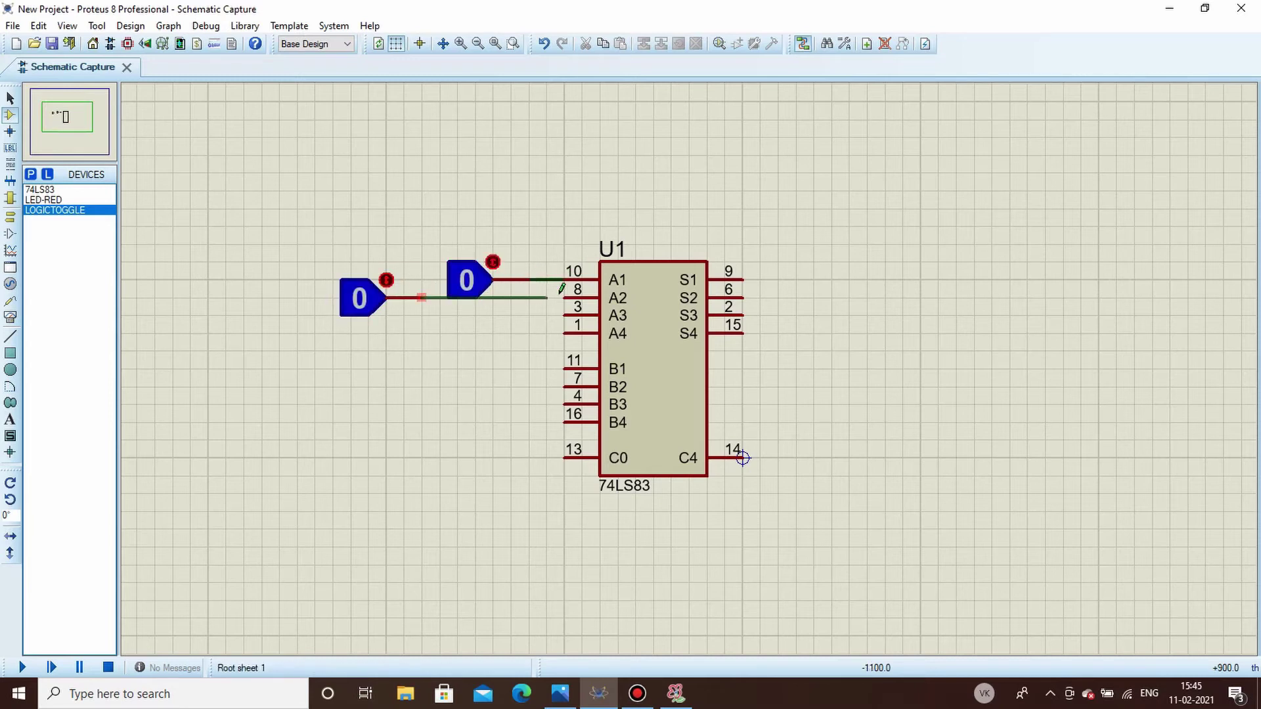
left_click(565, 298)
Place two more logic toggles, staggered further left, and wire them to the adder's A3 and A4 inputs.
left_click(253, 314)
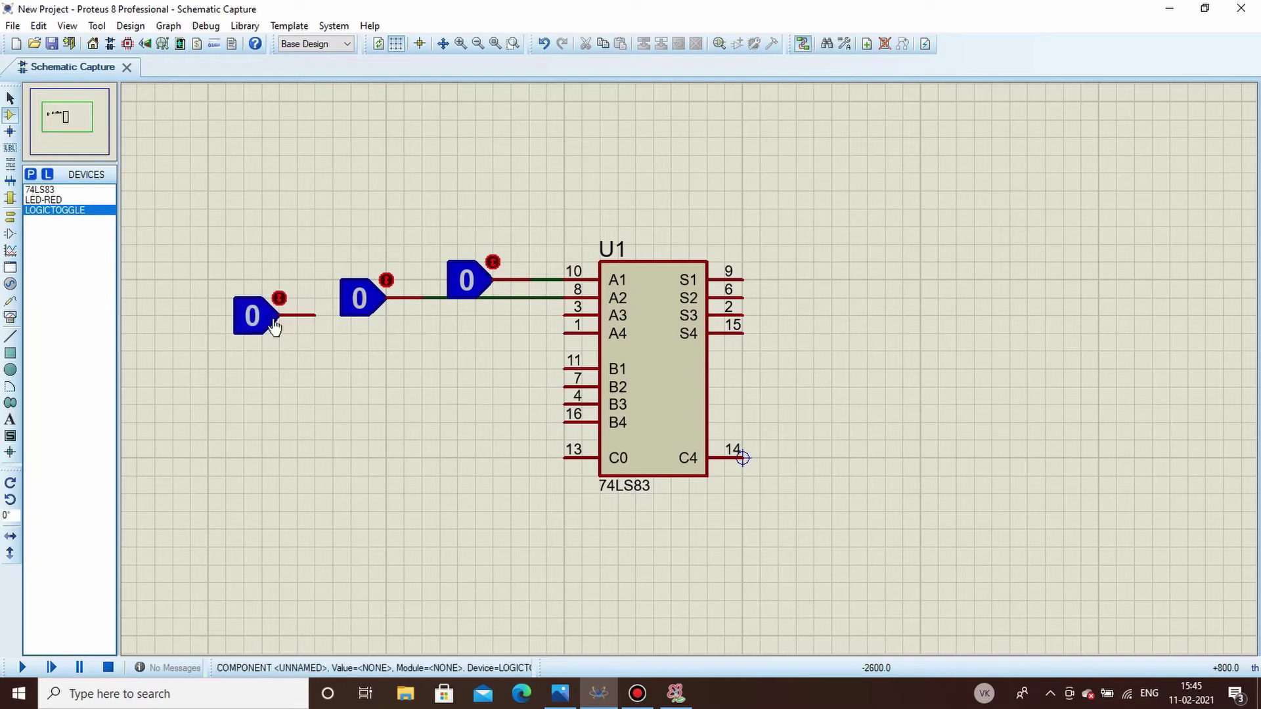
left_click(253, 316)
left_click(315, 315)
left_click(562, 315)
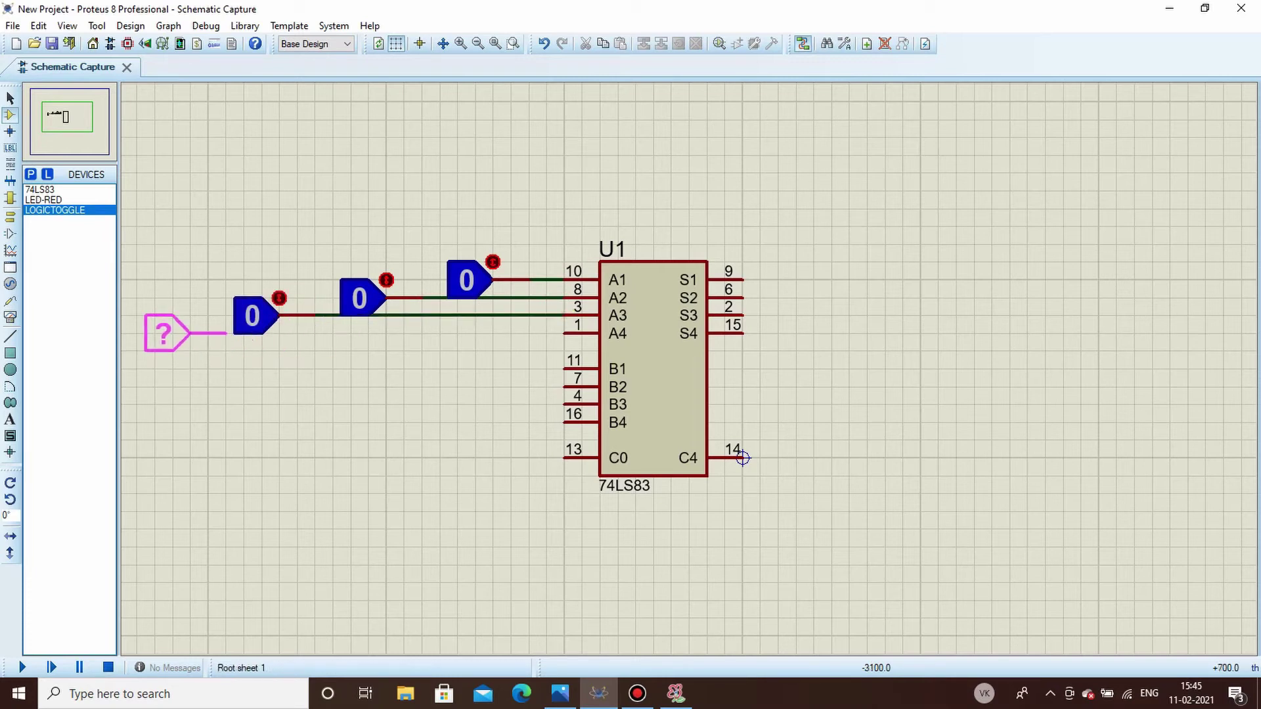
left_click(165, 333)
left_click(226, 333)
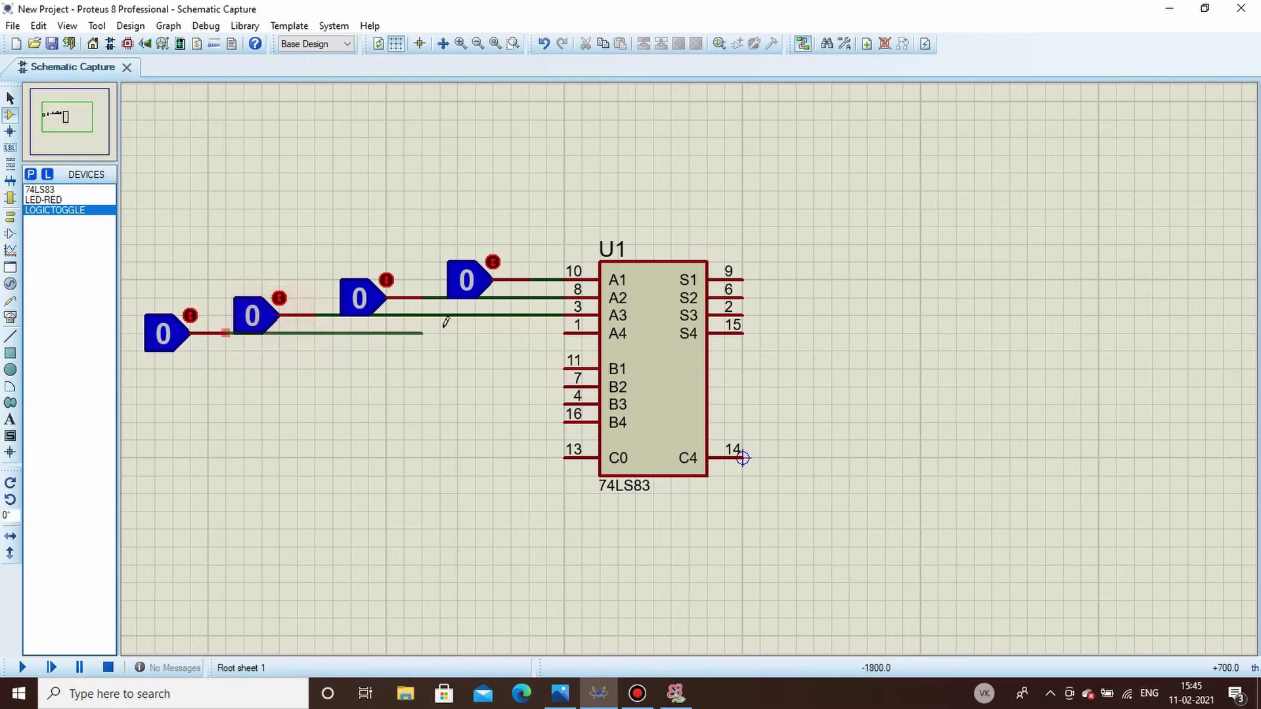
left_click(565, 333)
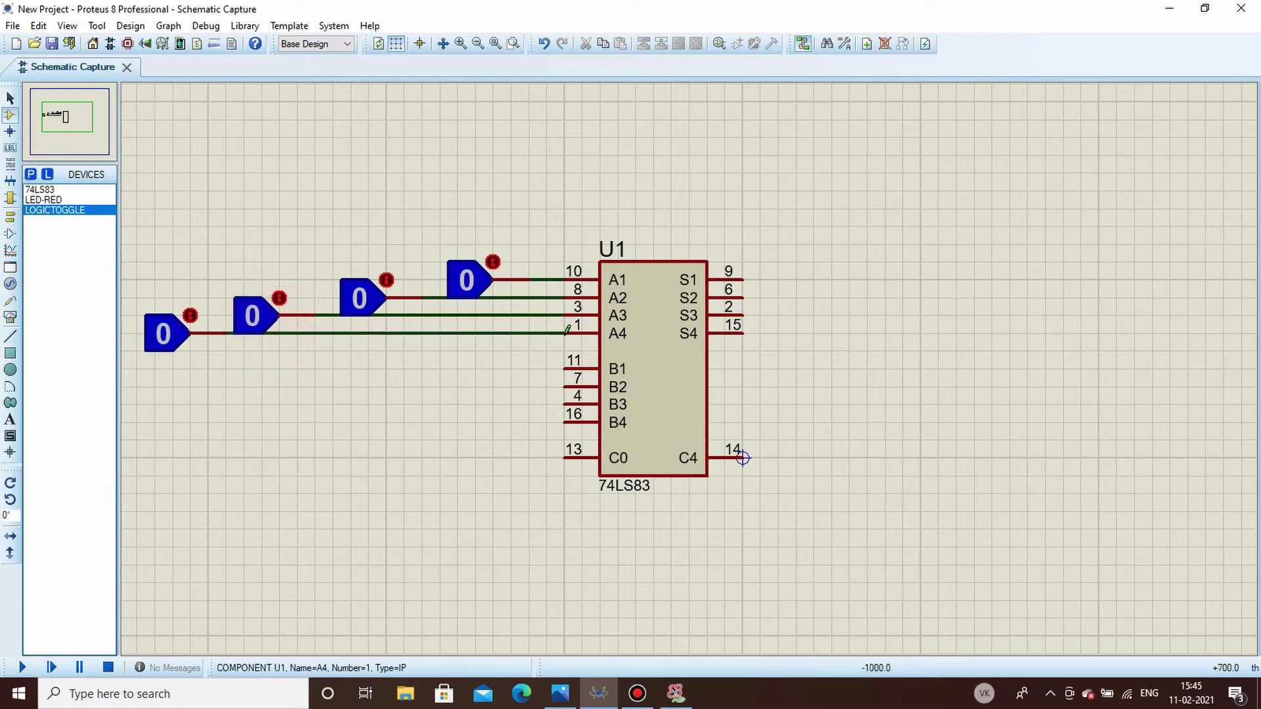
Place a logic toggle beside the adder's B1 input and wire it to that pin.
left_click(487, 373)
left_click(488, 369)
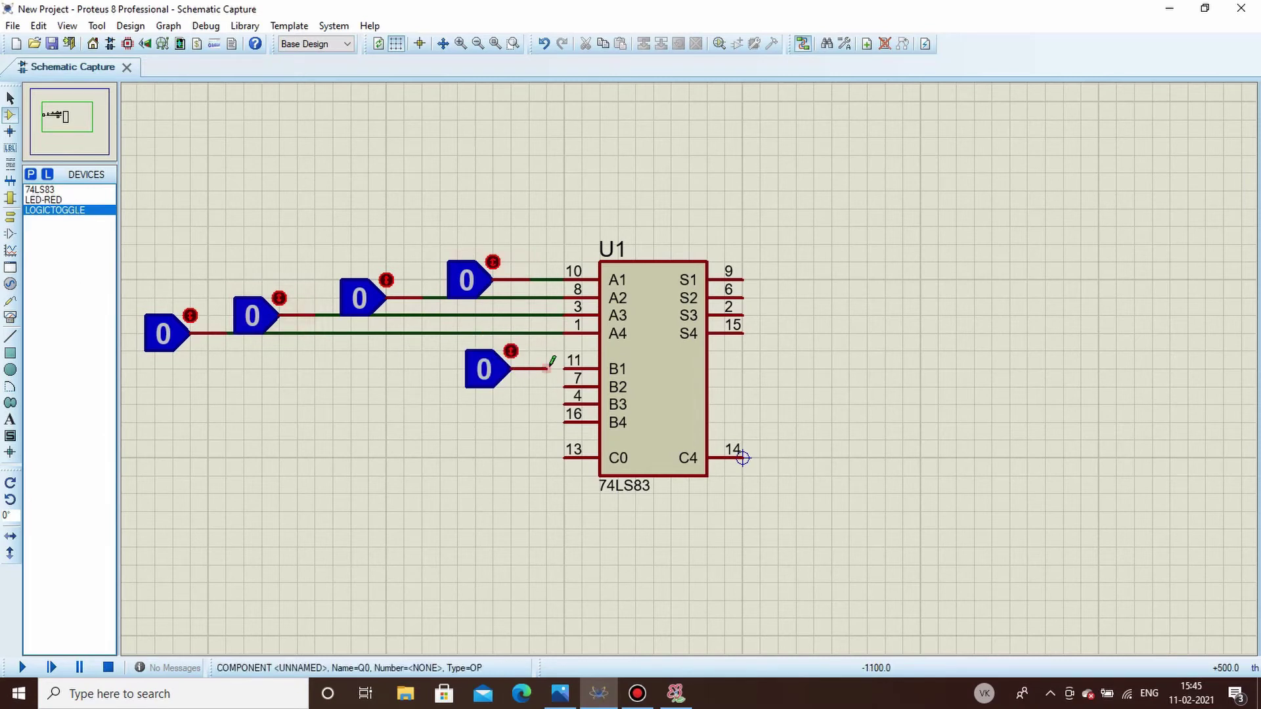
left_click(546, 369)
left_click(565, 368)
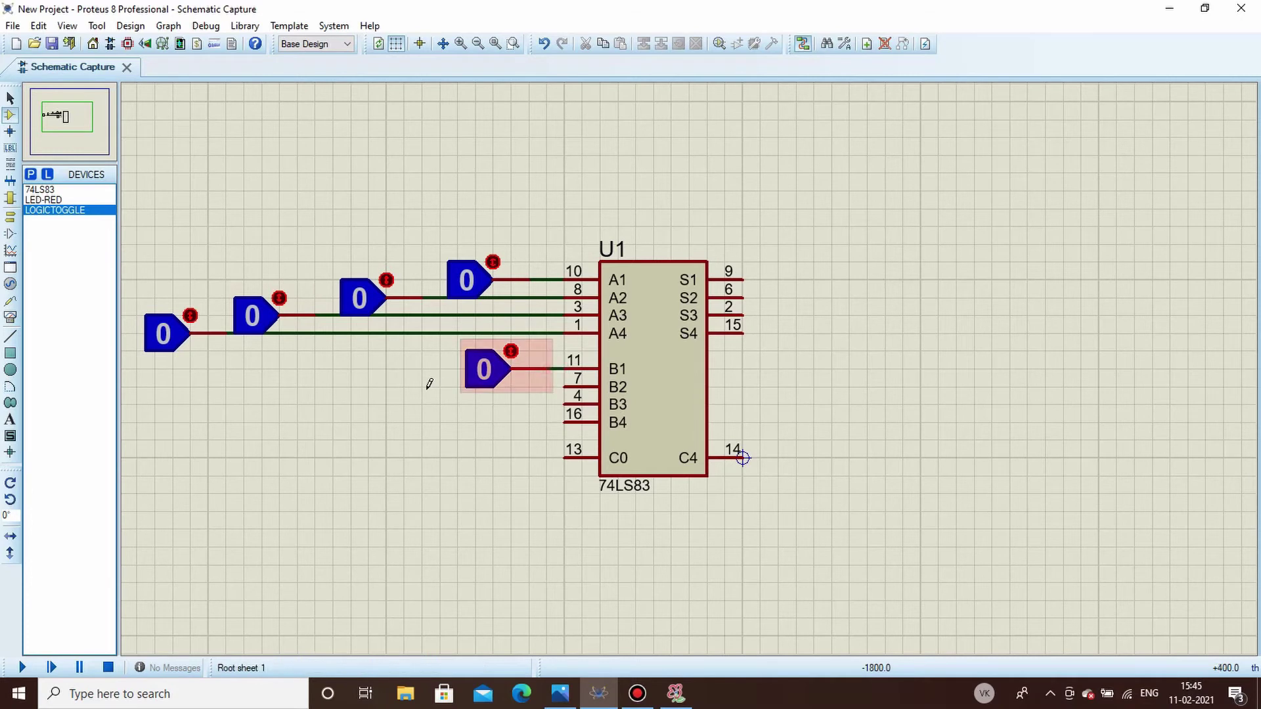
Place a logic toggle below and left of the B1 toggle and wire it to the adder's B2 input.
left_click(407, 381)
left_click(381, 386)
left_click(440, 386)
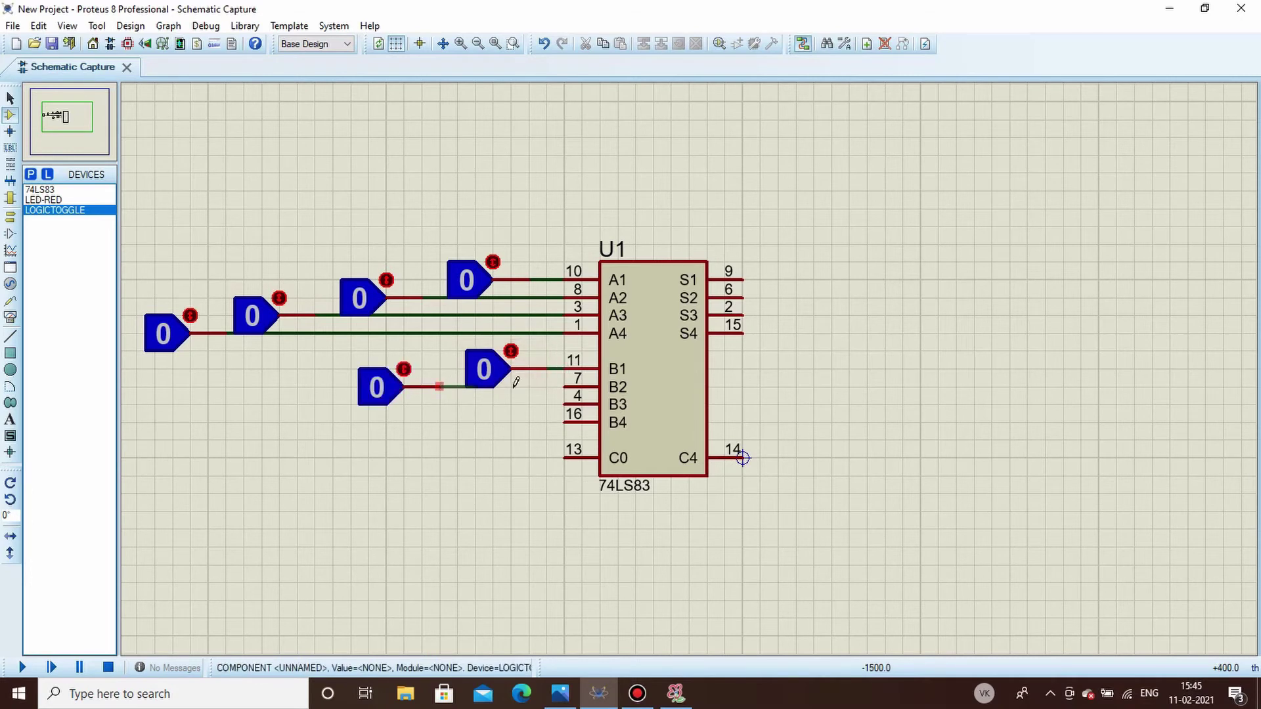
left_click(565, 385)
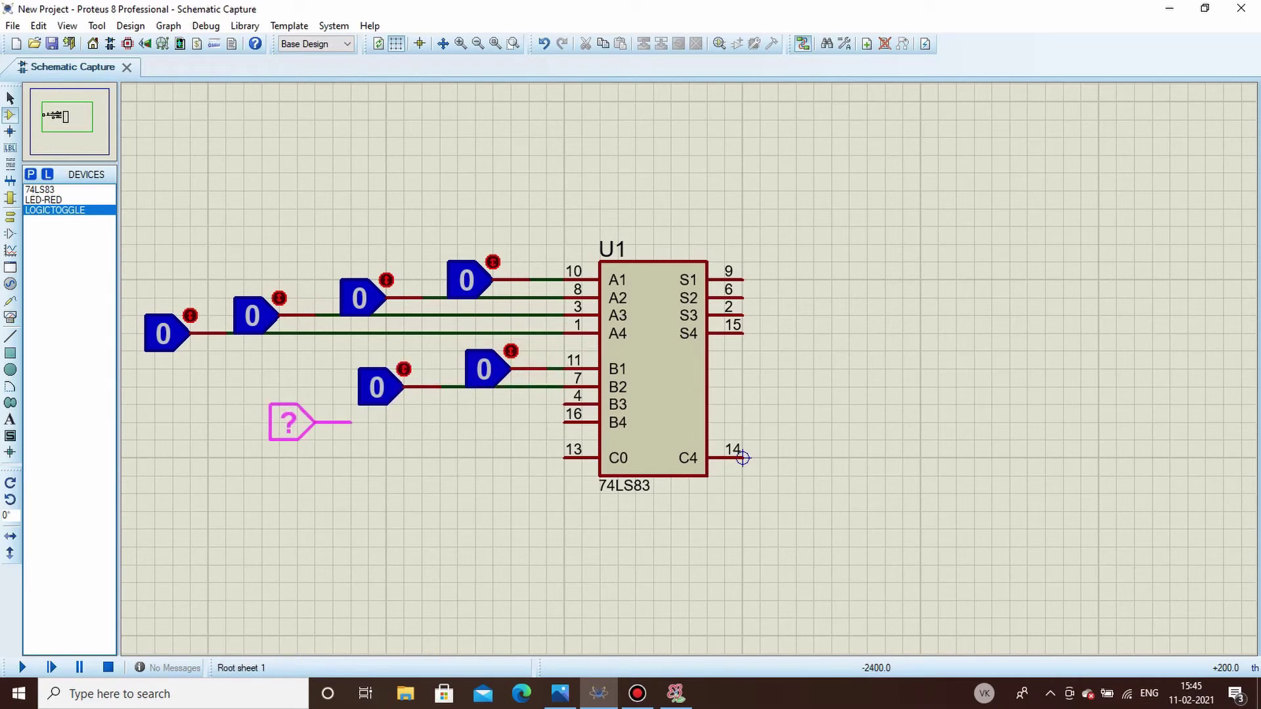
Place two more logic toggles, staggered further left, and wire them to the adder's B3 and B4 inputs.
left_click(293, 403)
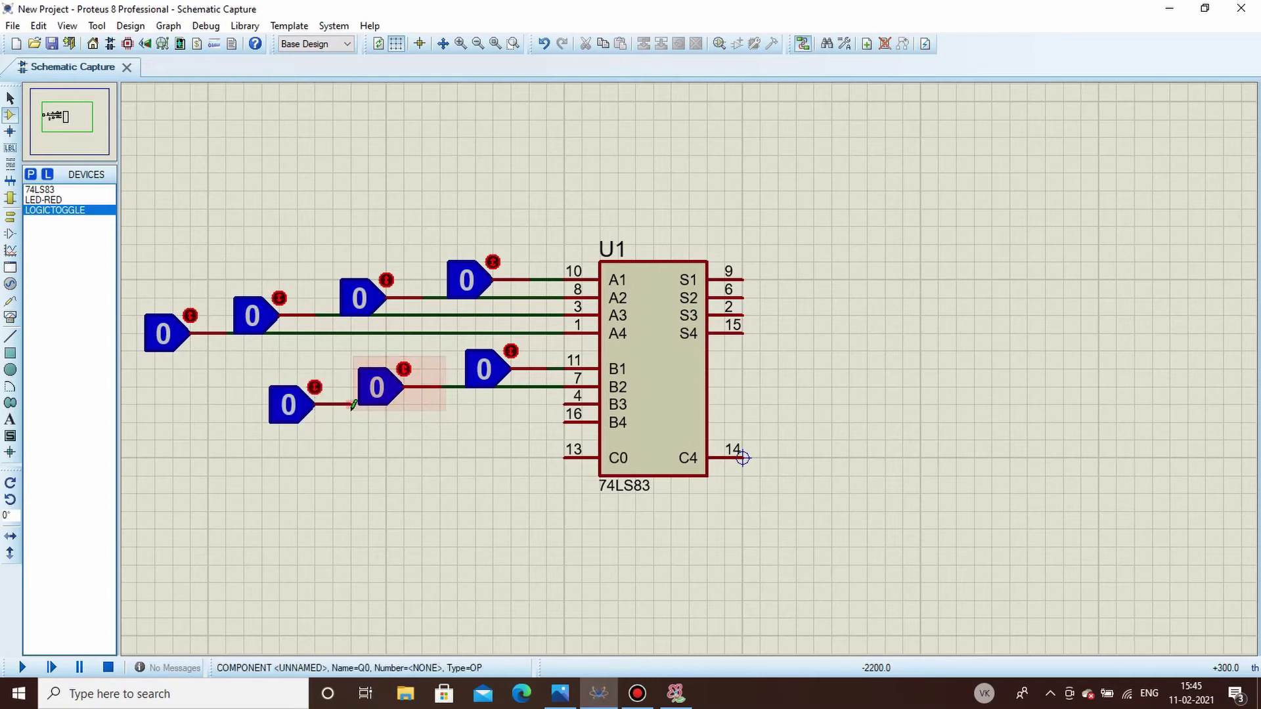
left_click(565, 403)
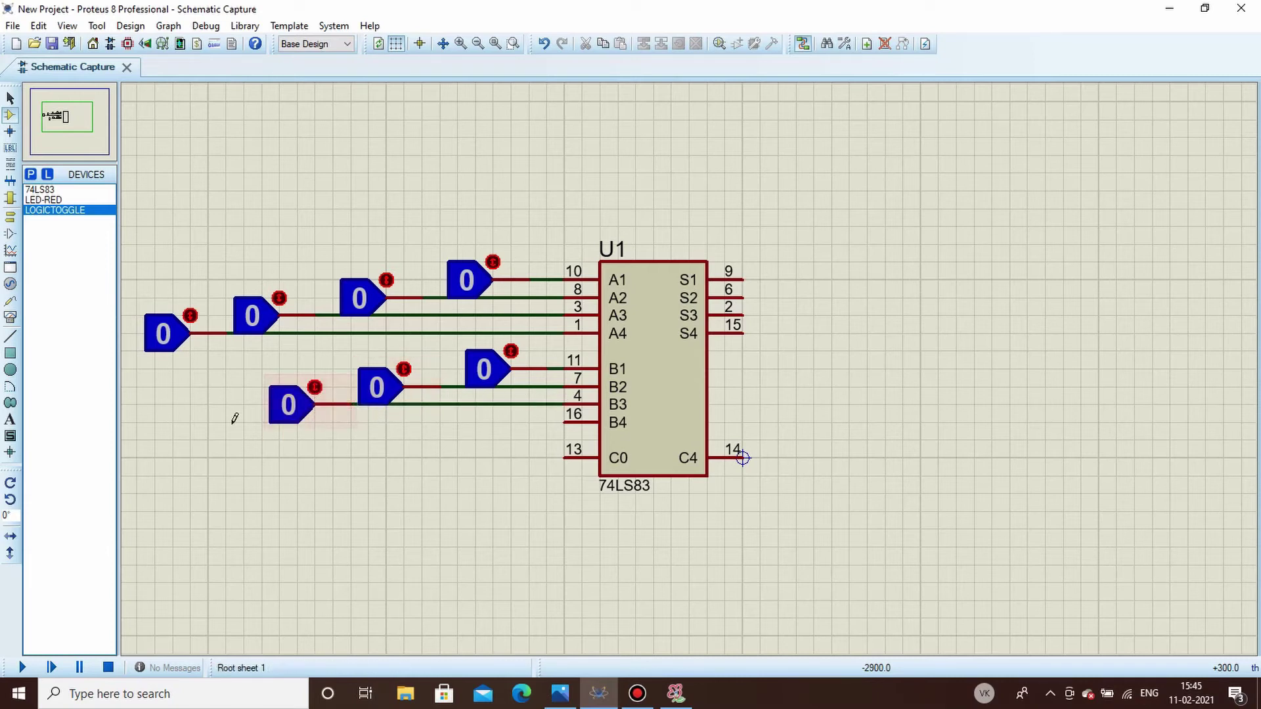
left_click(203, 423)
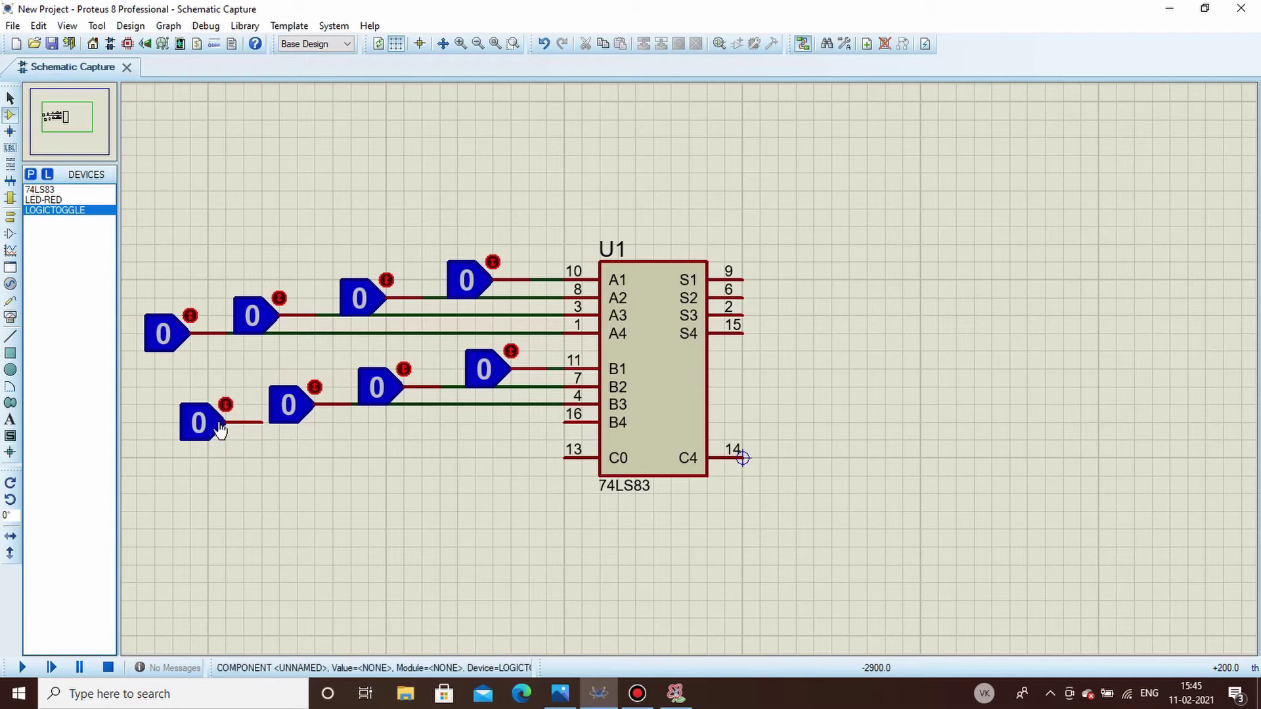
left_click(261, 422)
left_click(563, 422)
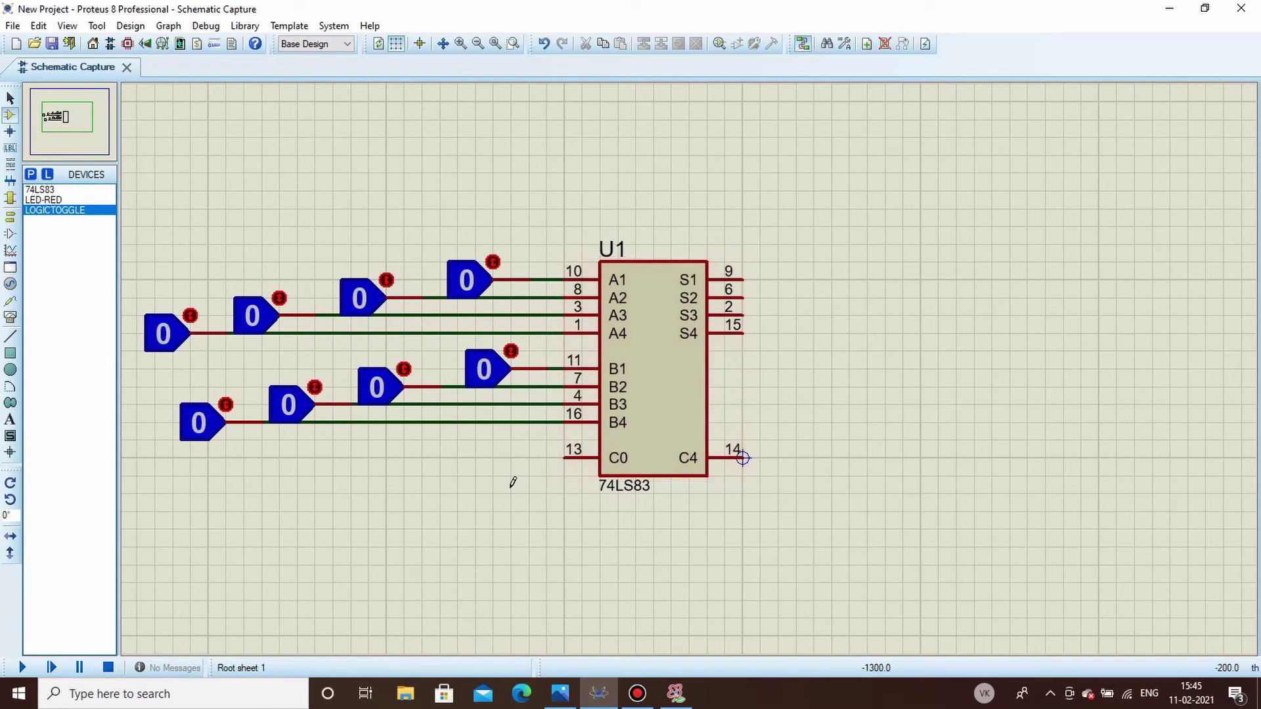
Place a ground terminal below the B-input toggles and wire it to the adder's C0 pin.
left_click(10, 217)
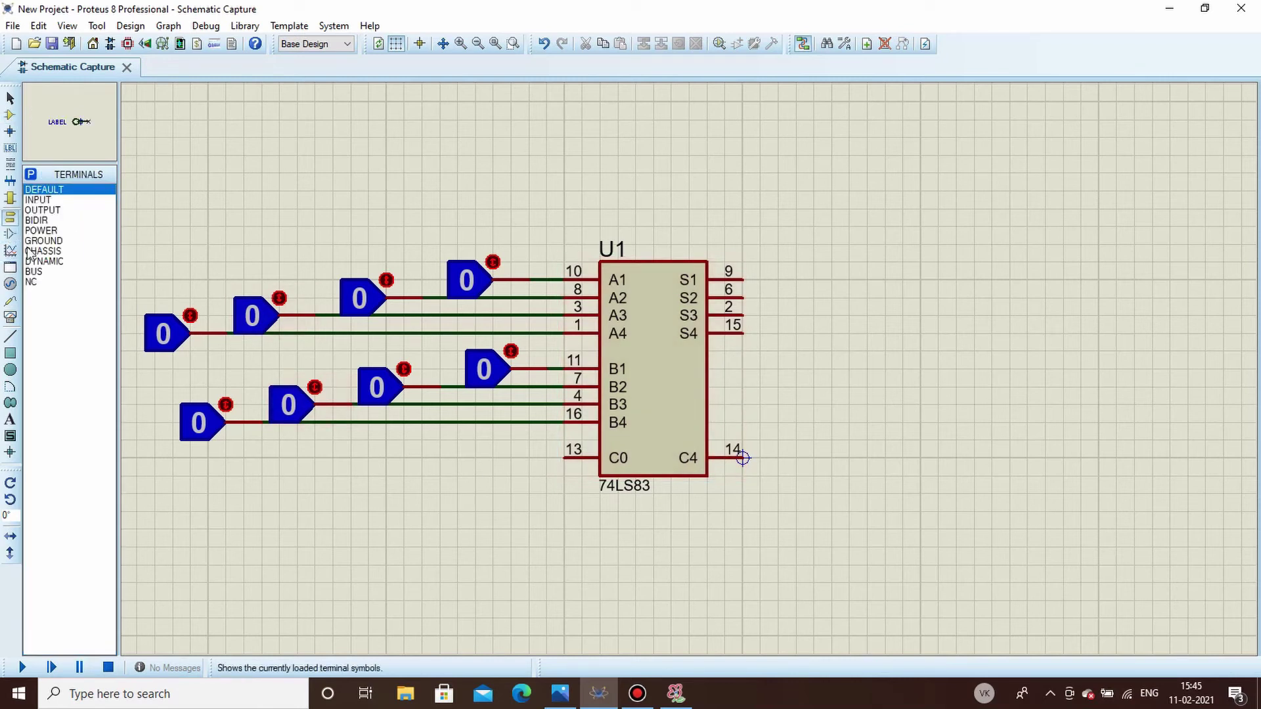
left_click(52, 241)
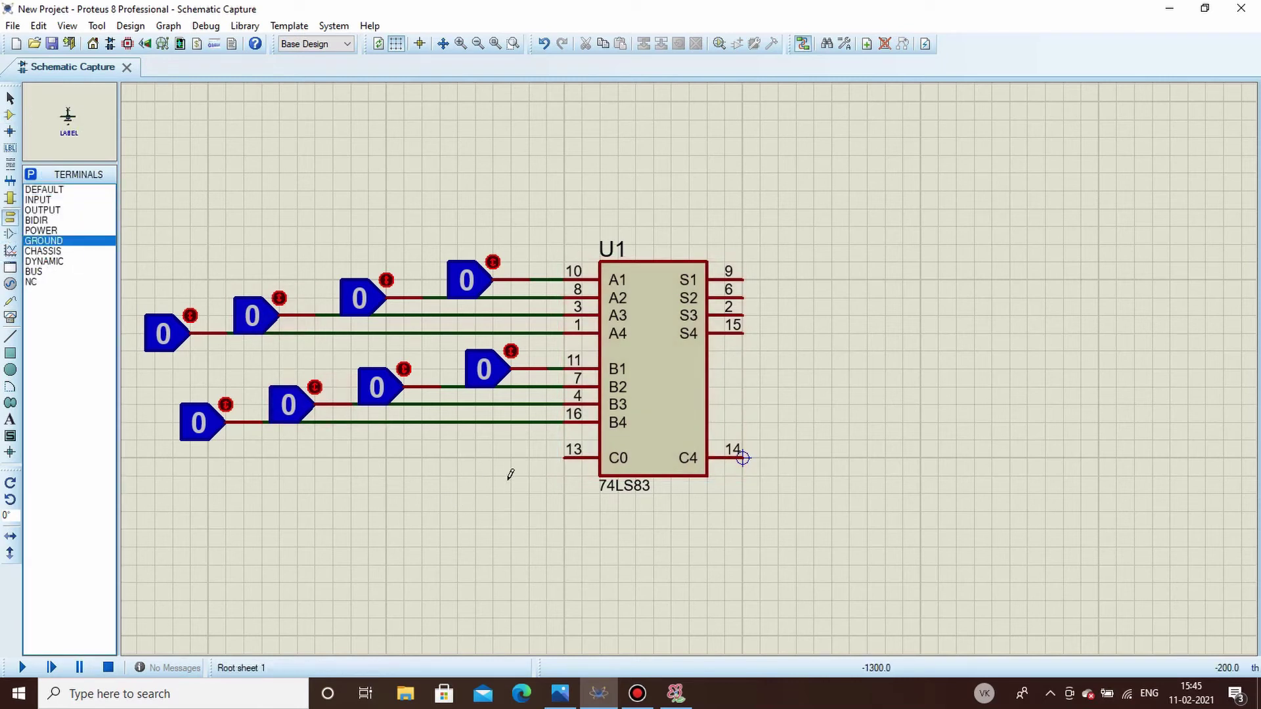
left_click(458, 485)
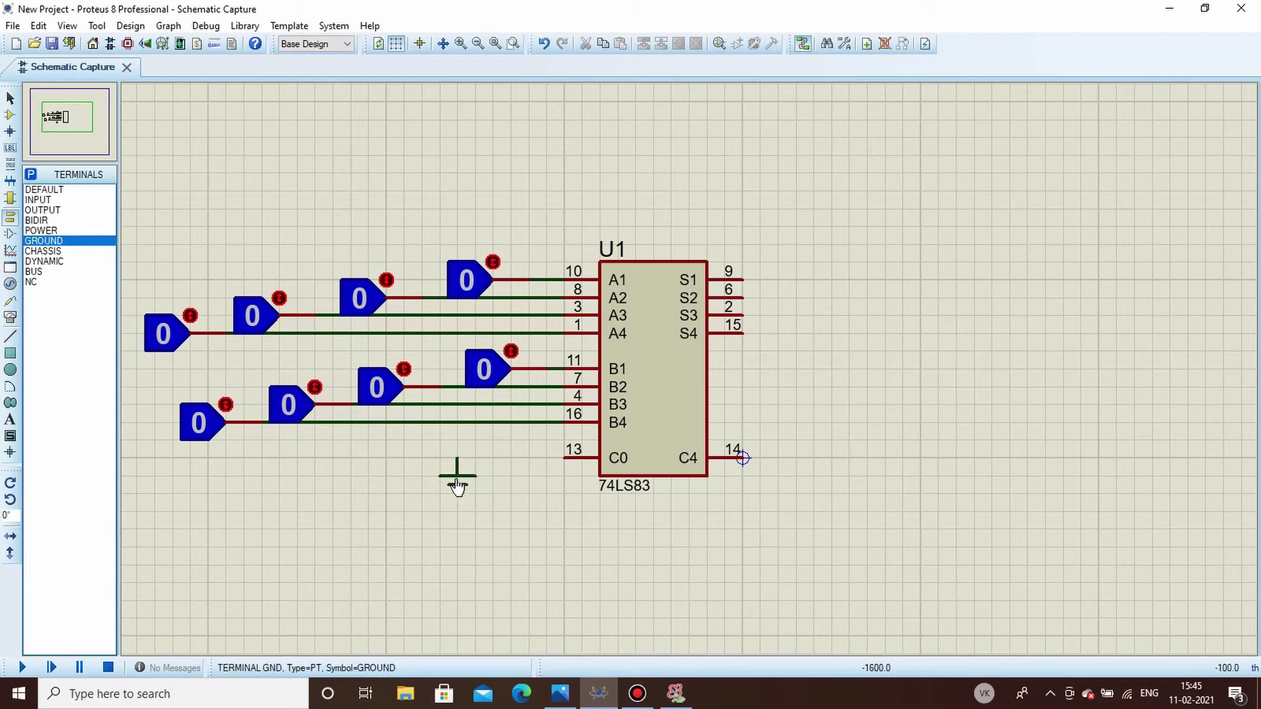
left_click(458, 455)
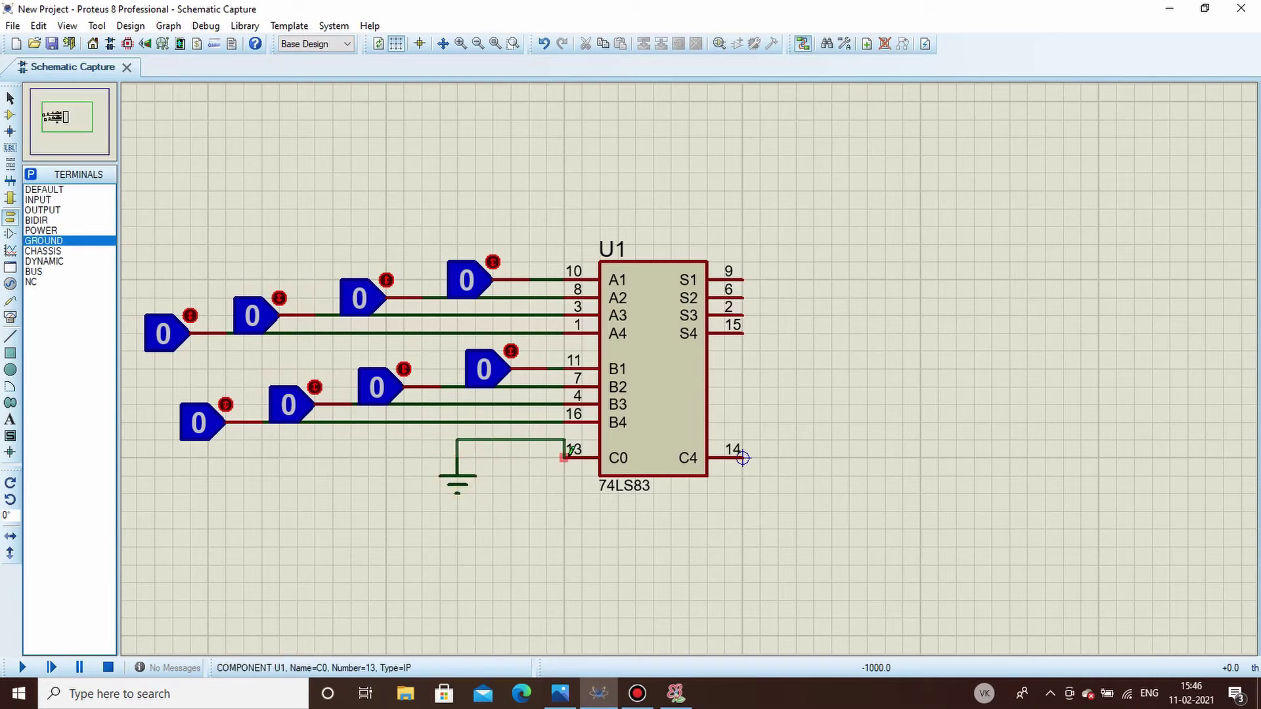
left_click(564, 458)
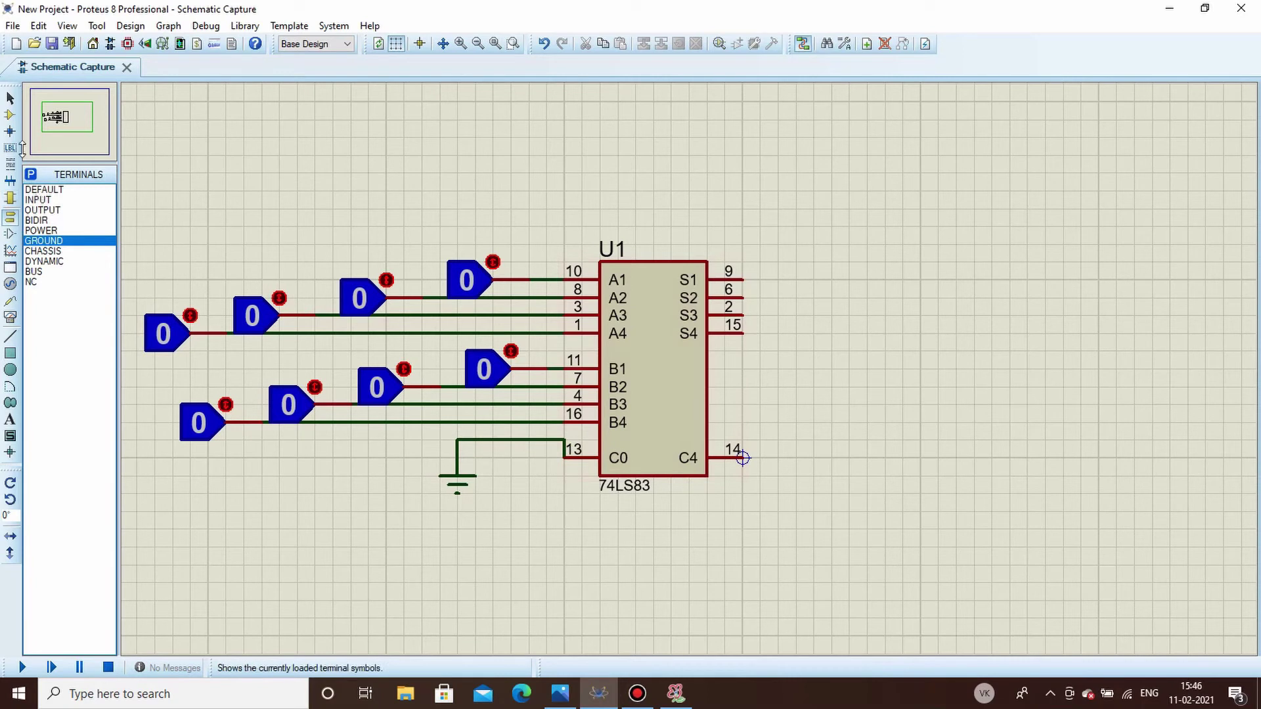
Place a red LED to the right of the adder, rotate it anti-clockwise and wire its anode to the S1 output.
left_click(11, 116)
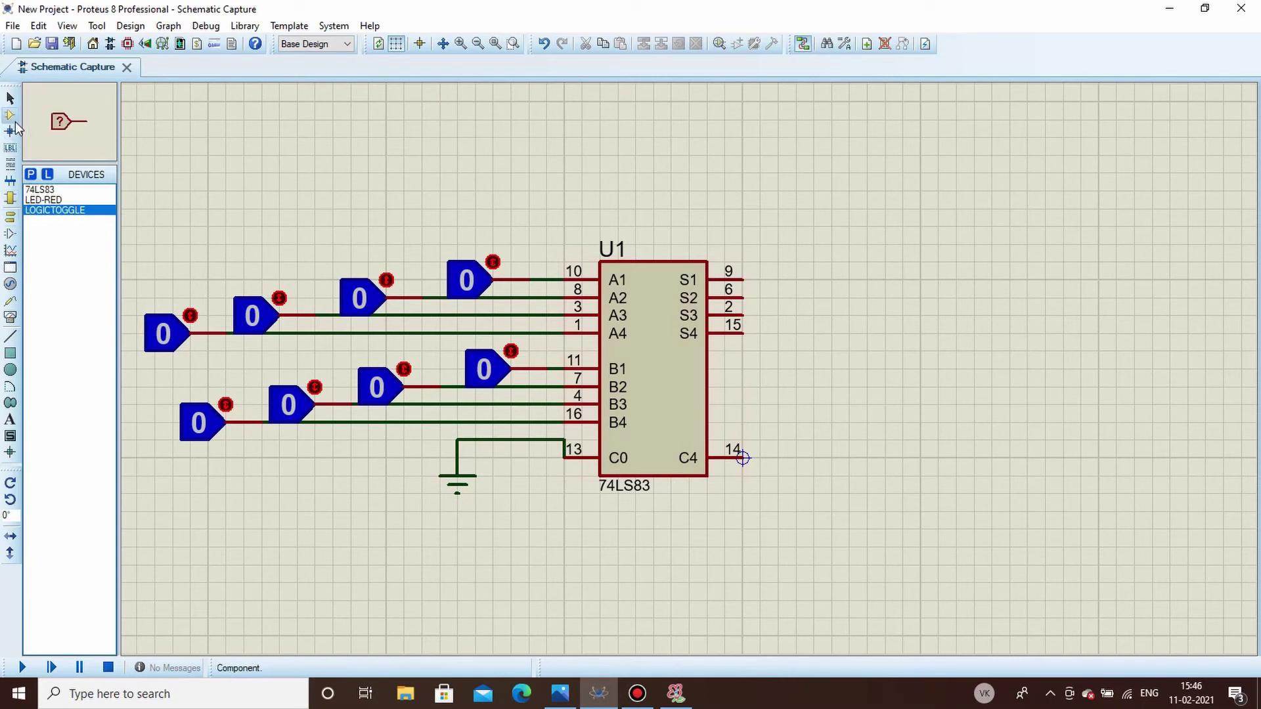
left_click(71, 200)
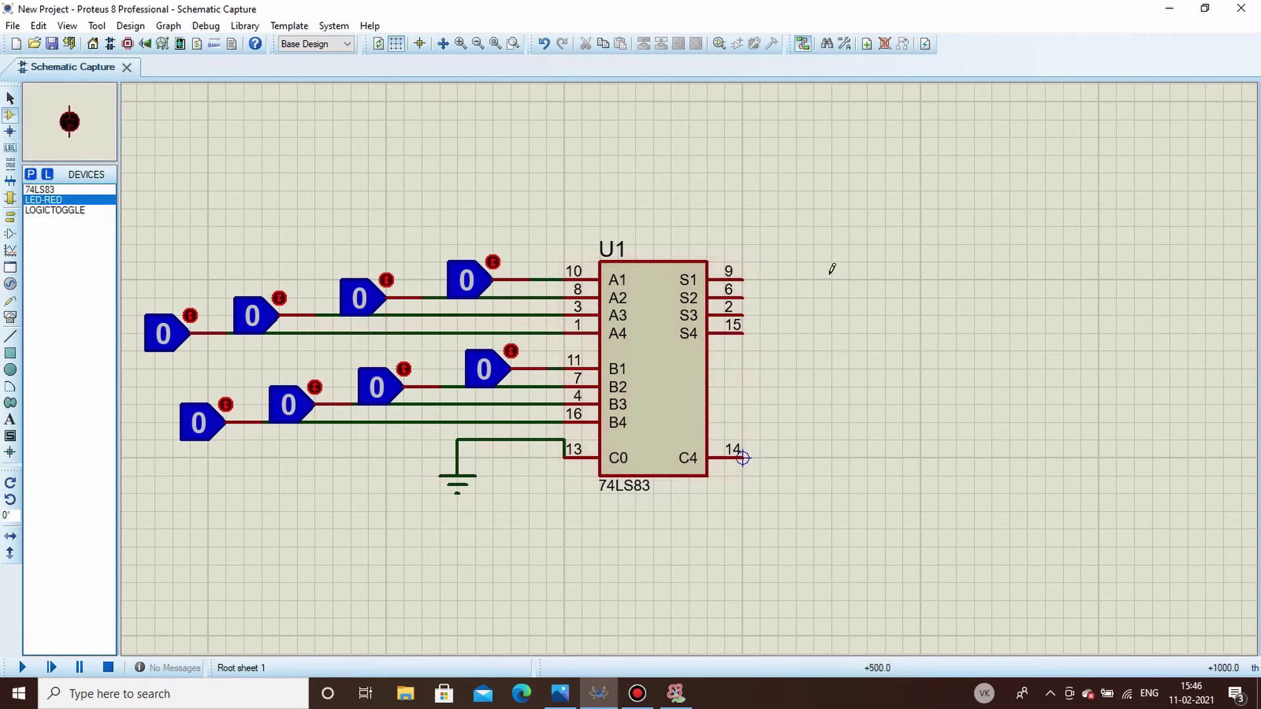
left_click(844, 273)
left_click(849, 280)
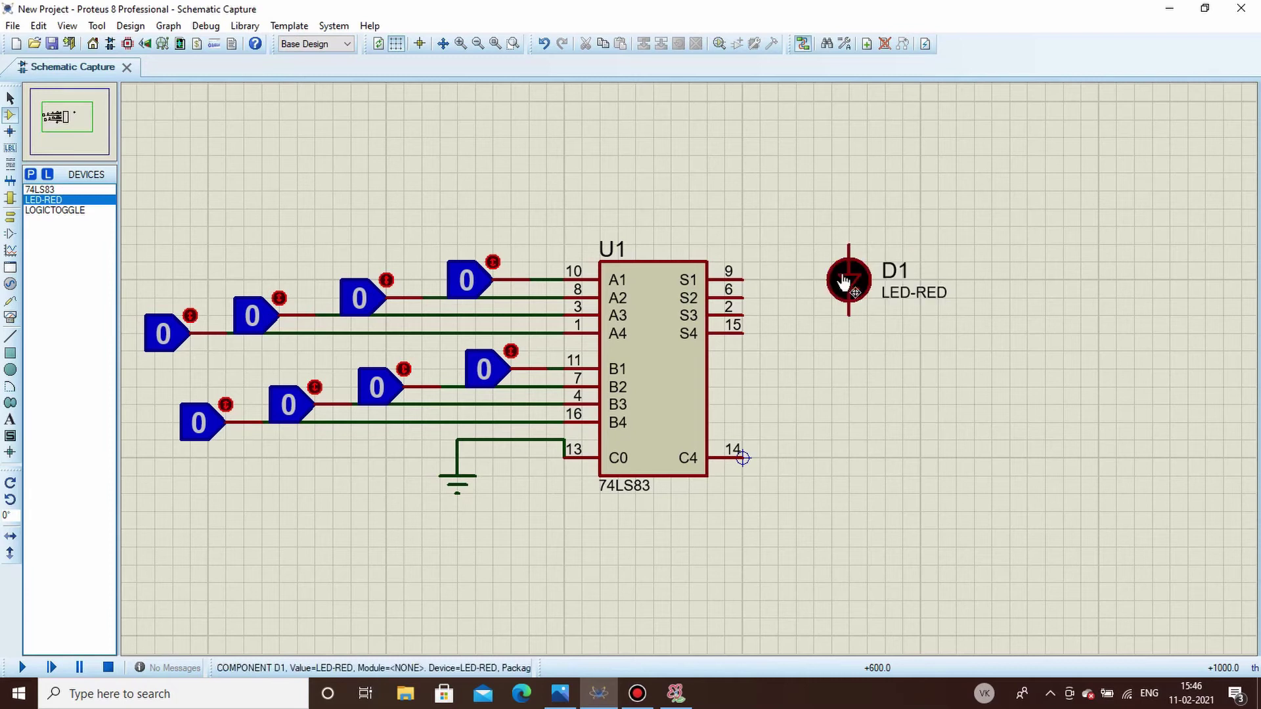
right_click(855, 281)
left_click(929, 332)
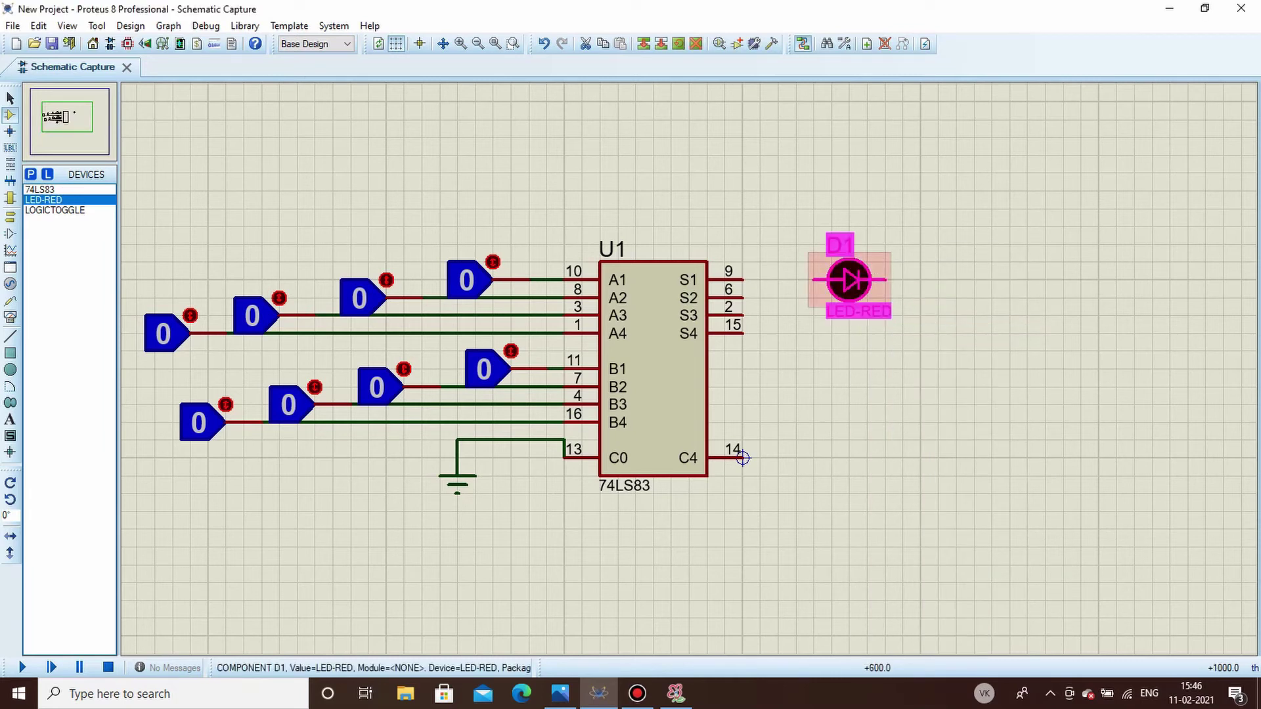
left_click_drag(849, 281, 849, 262)
left_click(982, 217)
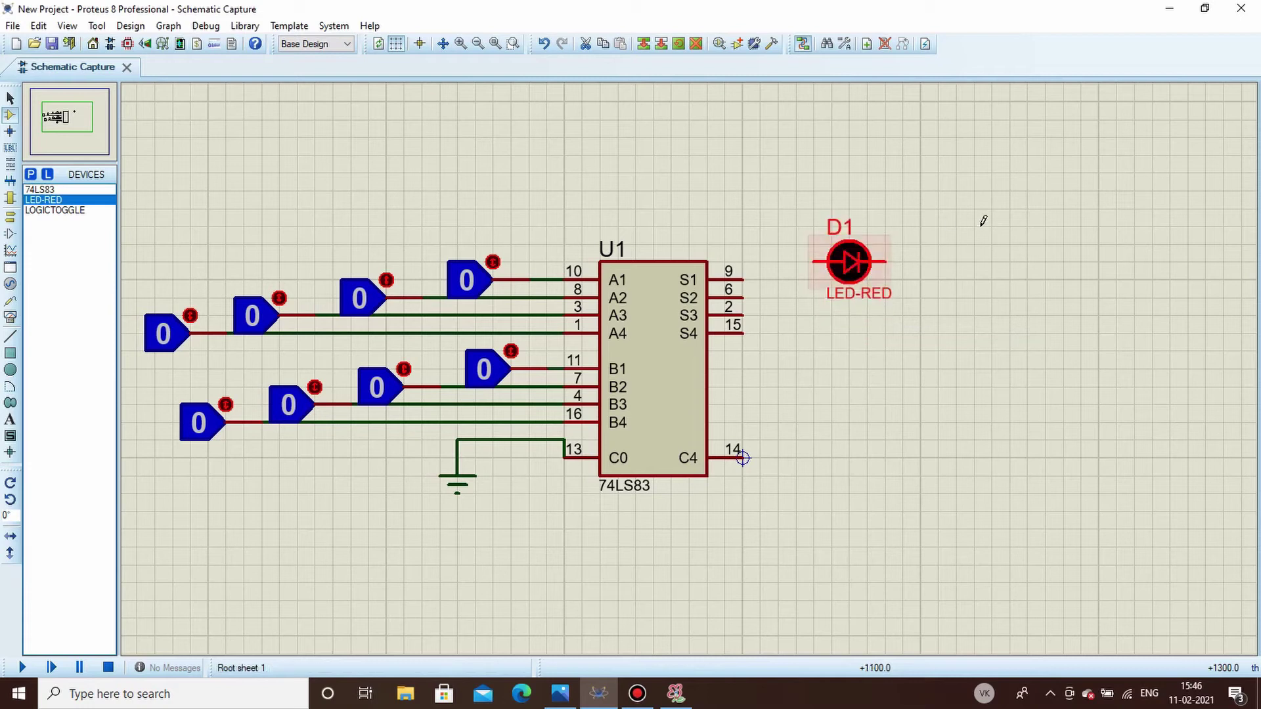
left_click(743, 278)
left_click(814, 261)
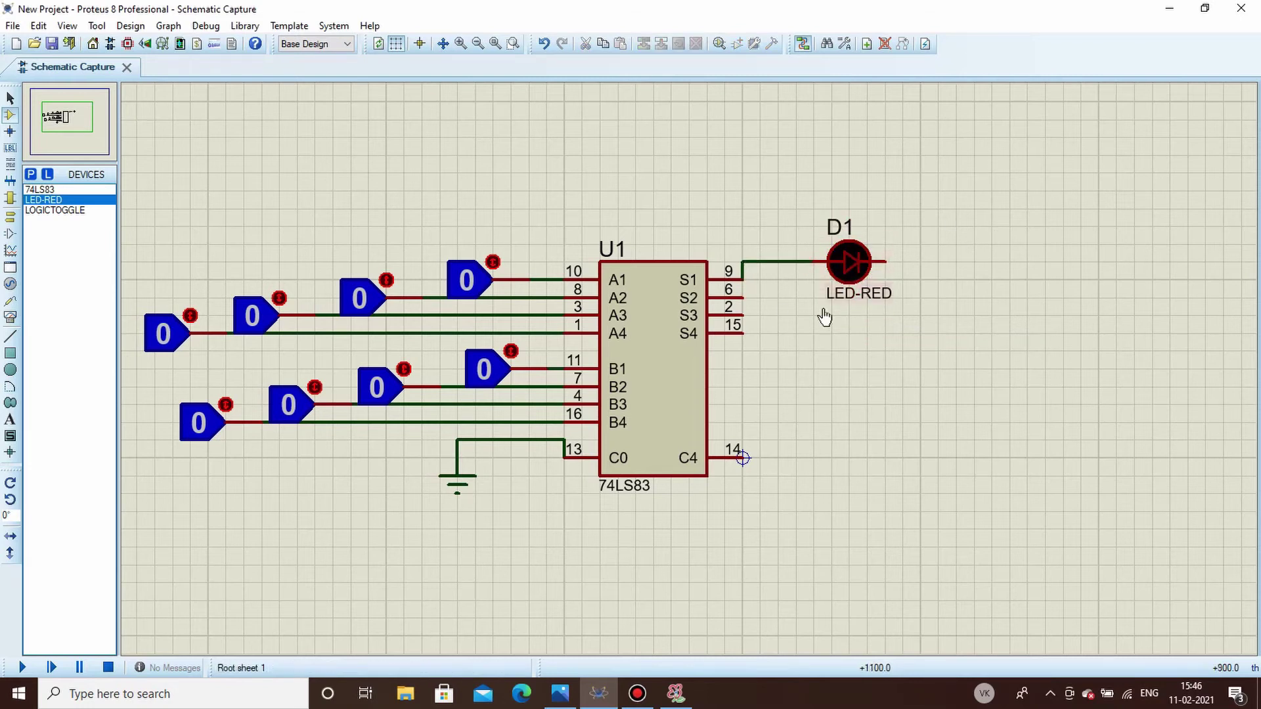
Label the wire between the ground terminal and the C0 pin GND.
right_click(523, 440)
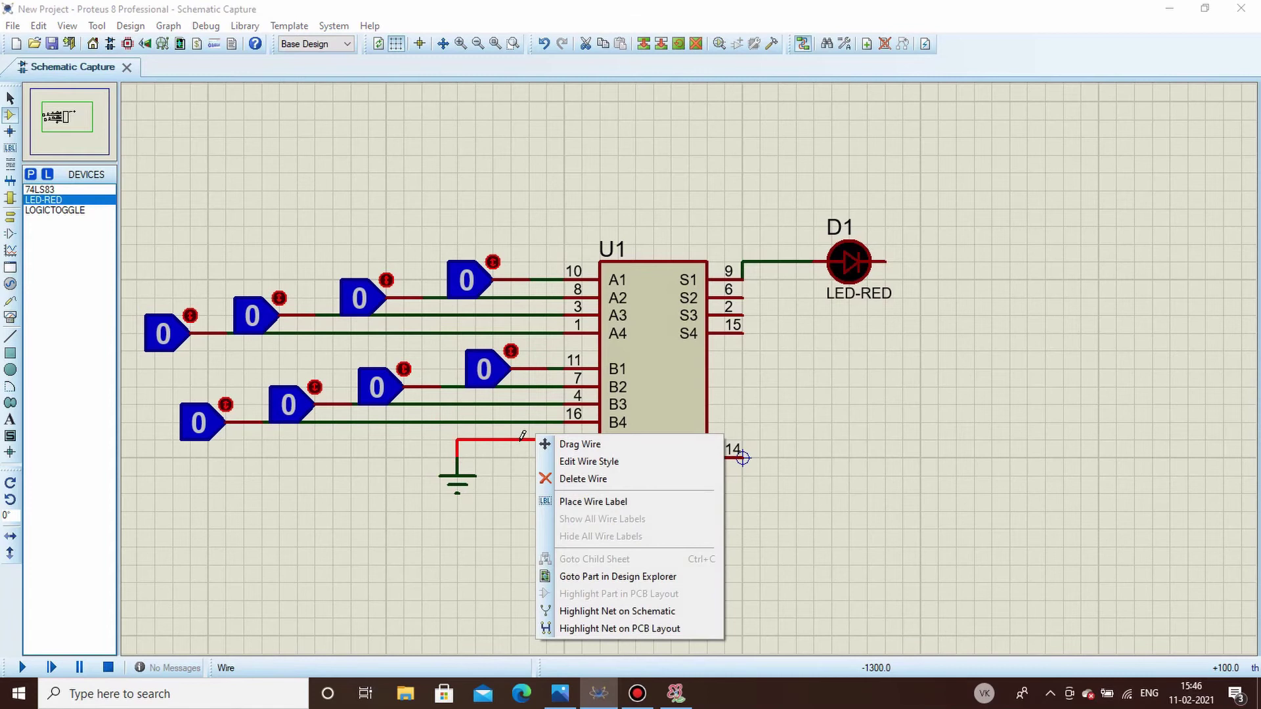
left_click(589, 502)
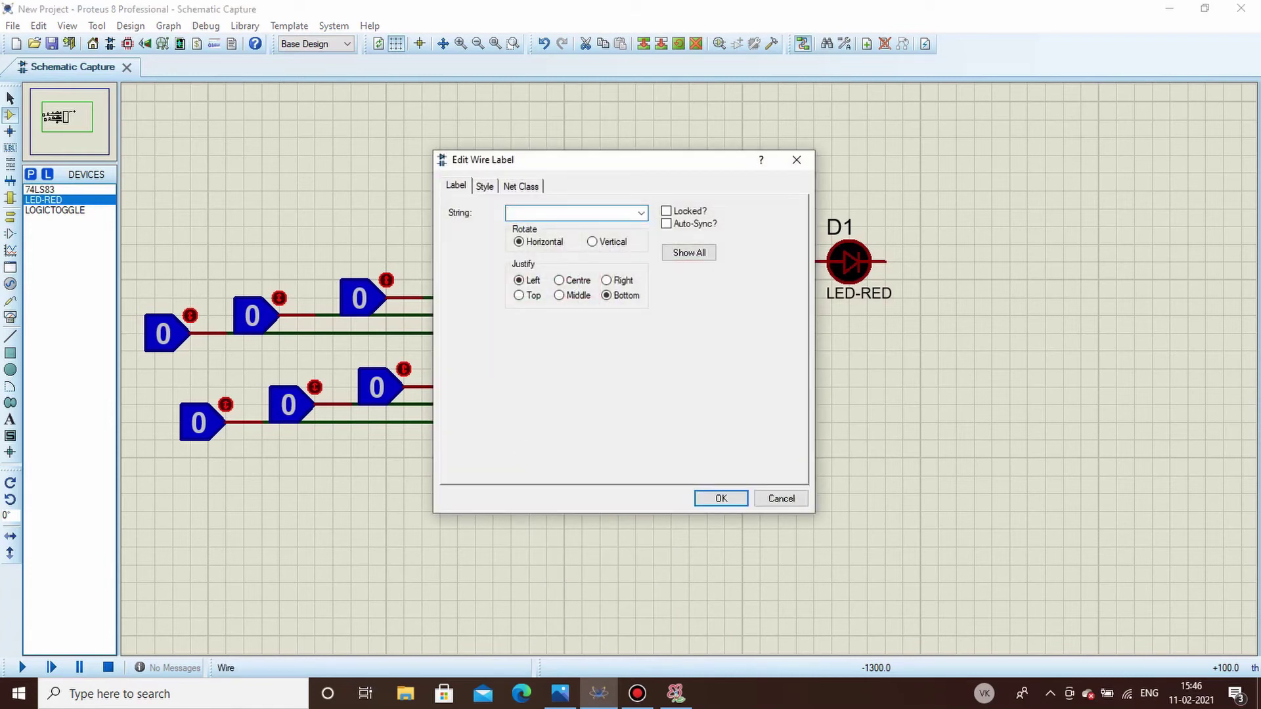
key("Return")
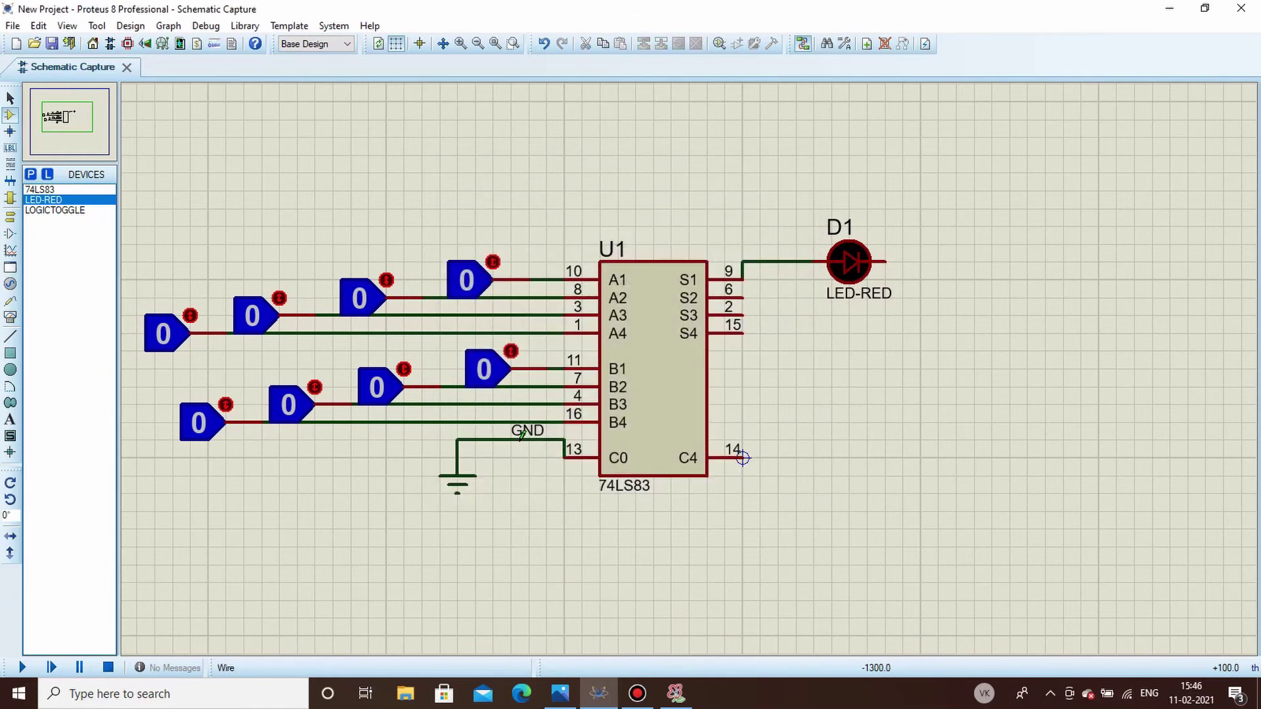
Draw a short open-ended wire from D1's cathode and label it GND.
left_click(886, 261)
double_click(956, 262)
right_click(945, 261)
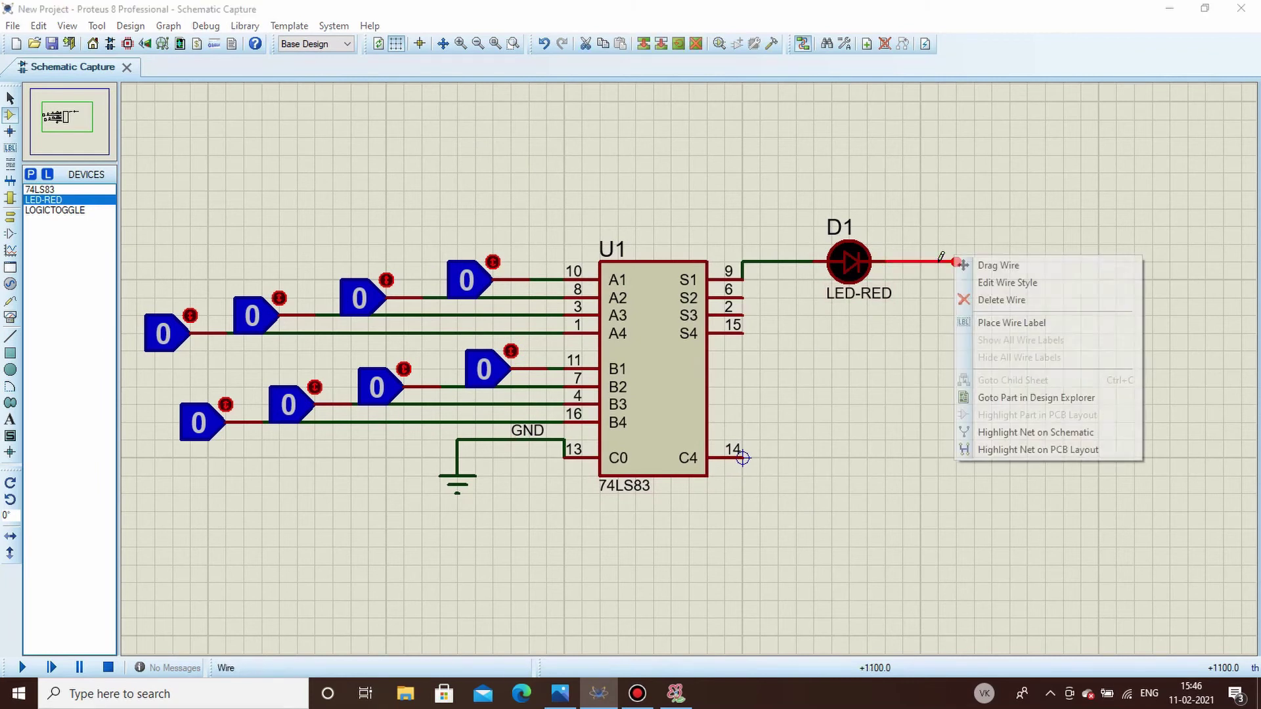
left_click(1004, 326)
type("GND")
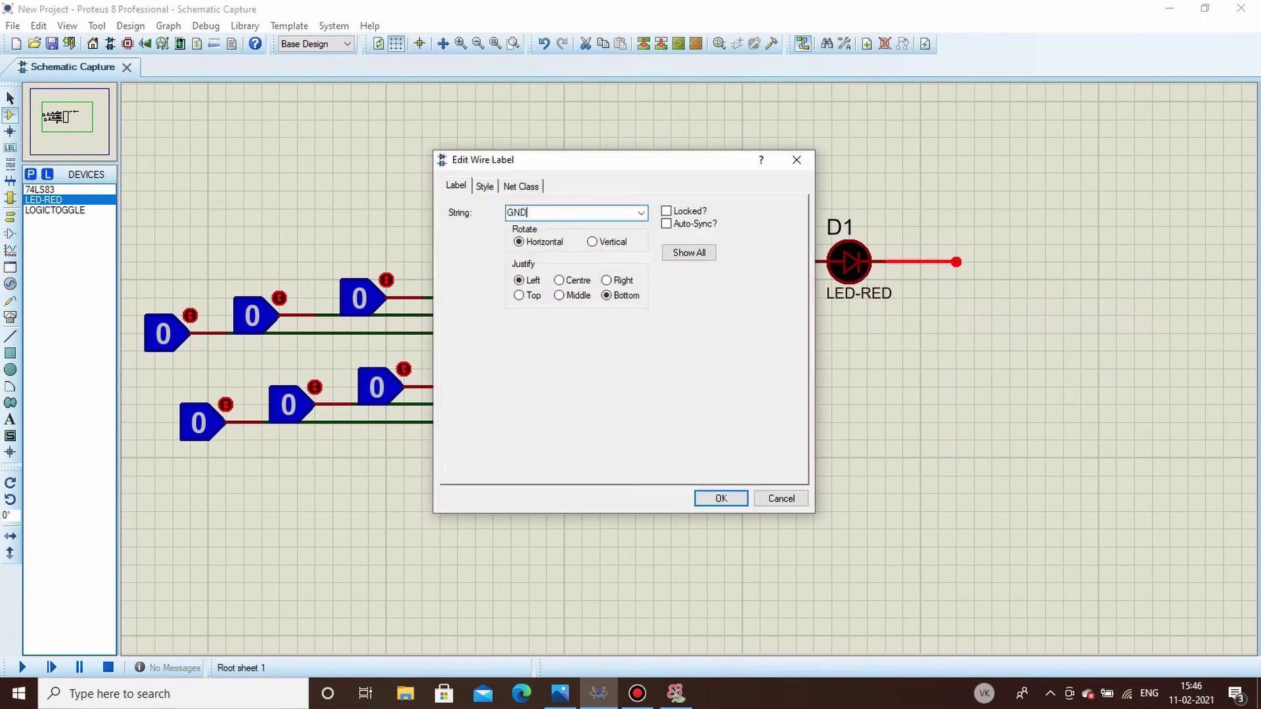
key("Return")
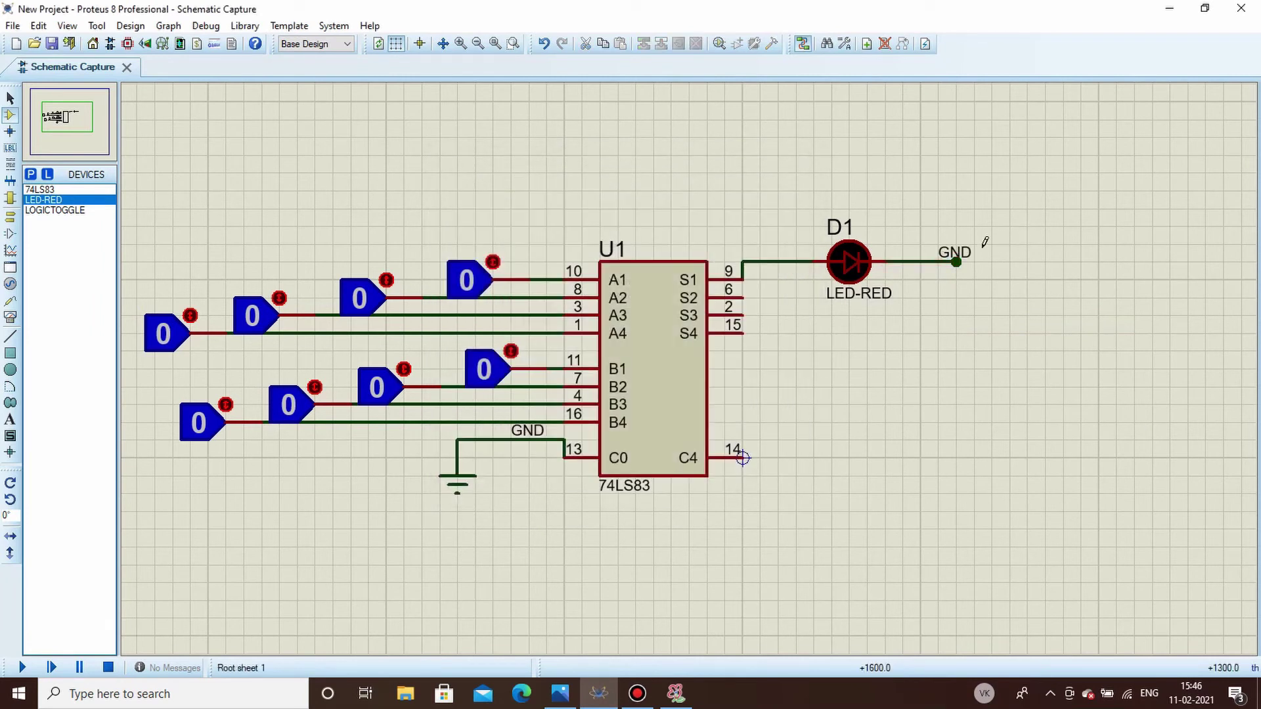
Move D1's LED-RED value text from below the LED to its upper right.
left_click(877, 293)
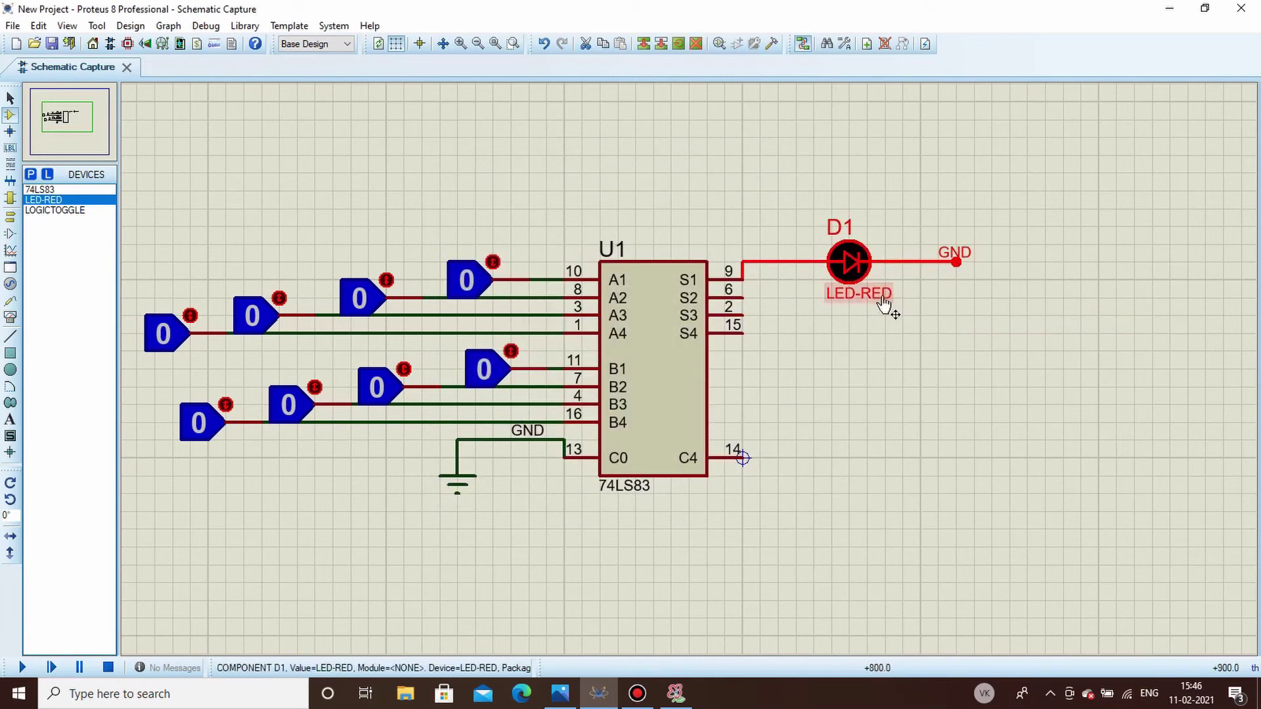
left_click_drag(884, 295, 920, 242)
left_click(831, 314)
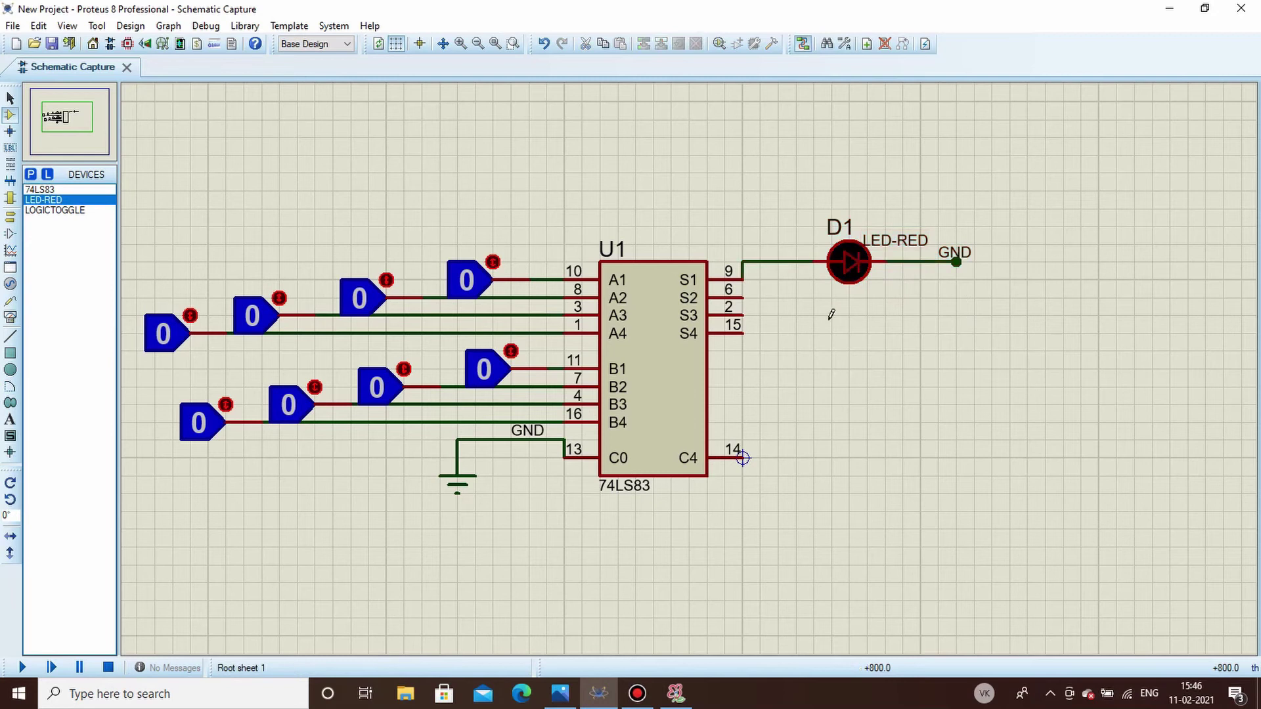
Place a second red LED below D1, rotate it anti-clockwise, shift it slightly right and wire its anode to the S2 output.
left_click(833, 321)
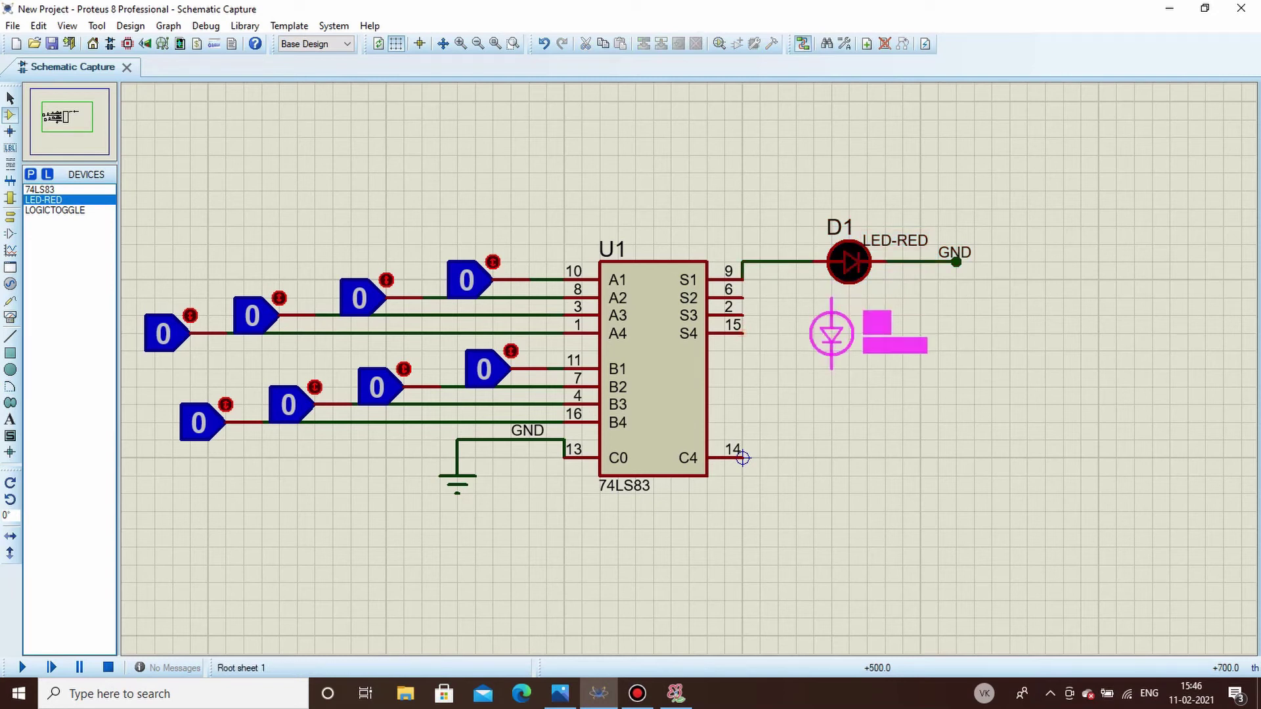
left_click(832, 334)
right_click(829, 333)
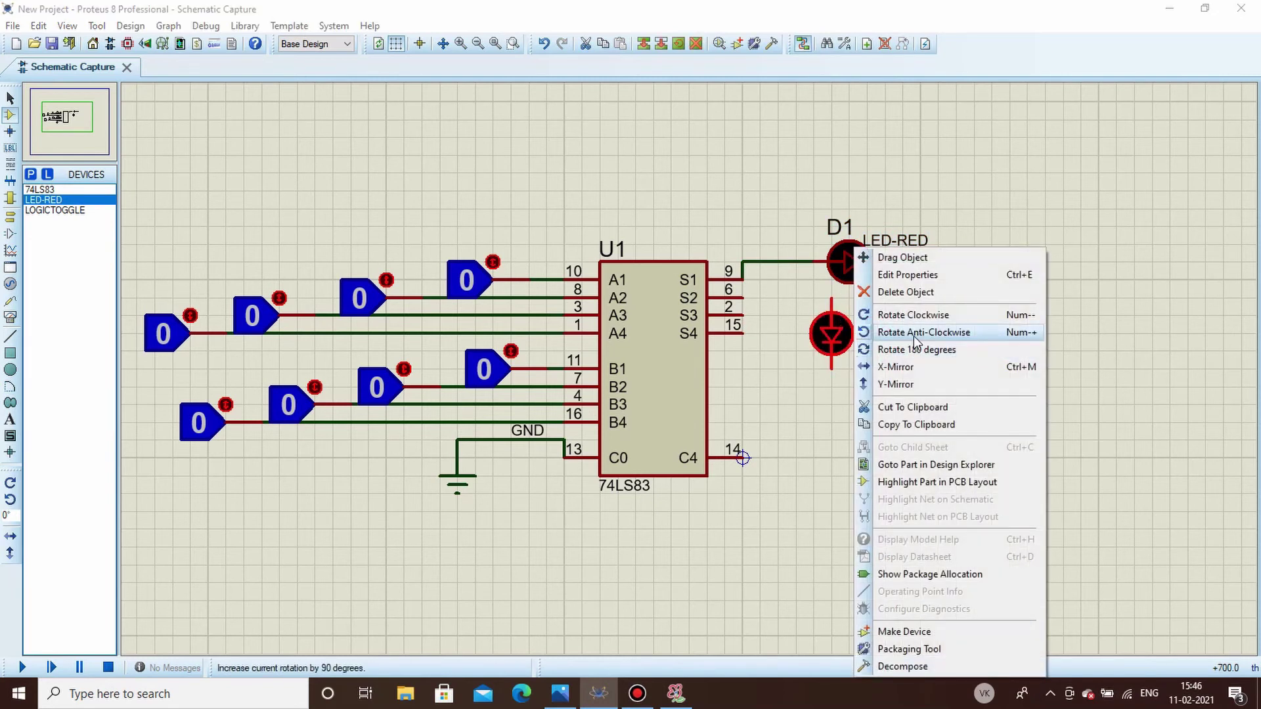
left_click(854, 328)
left_click_drag(847, 341, 900, 340)
left_click(786, 295)
left_click(743, 297)
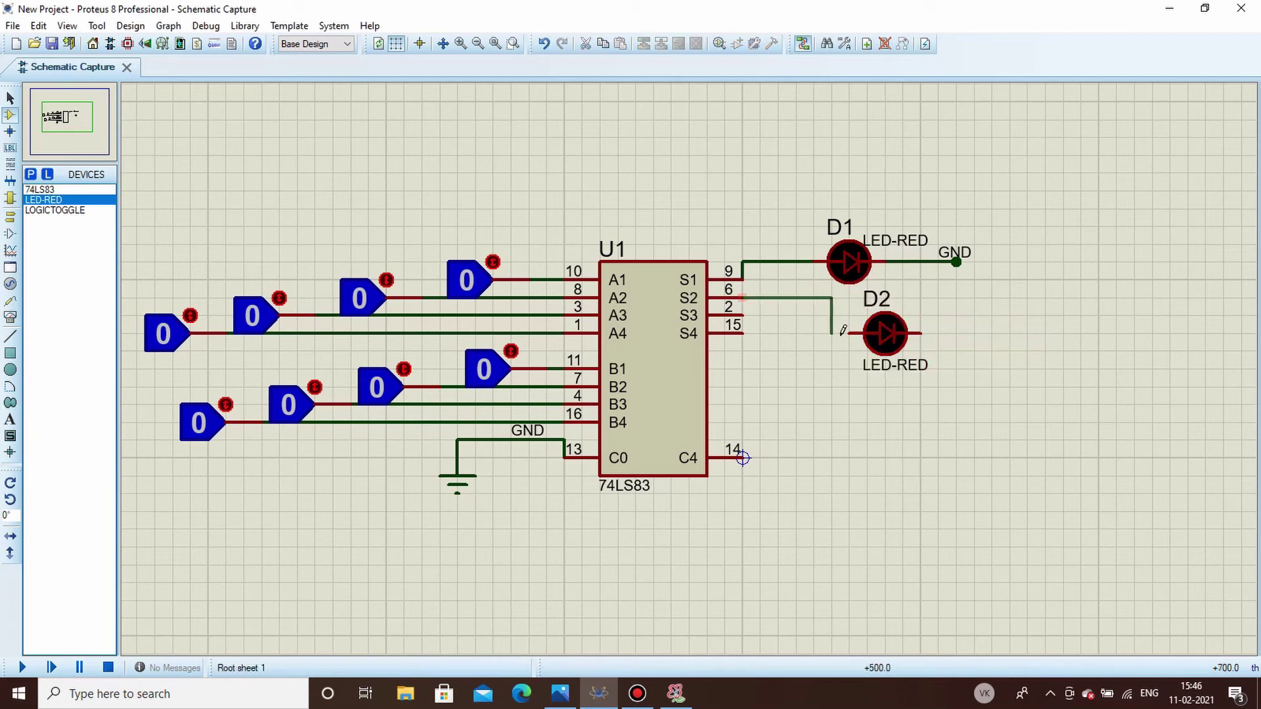
left_click(838, 333)
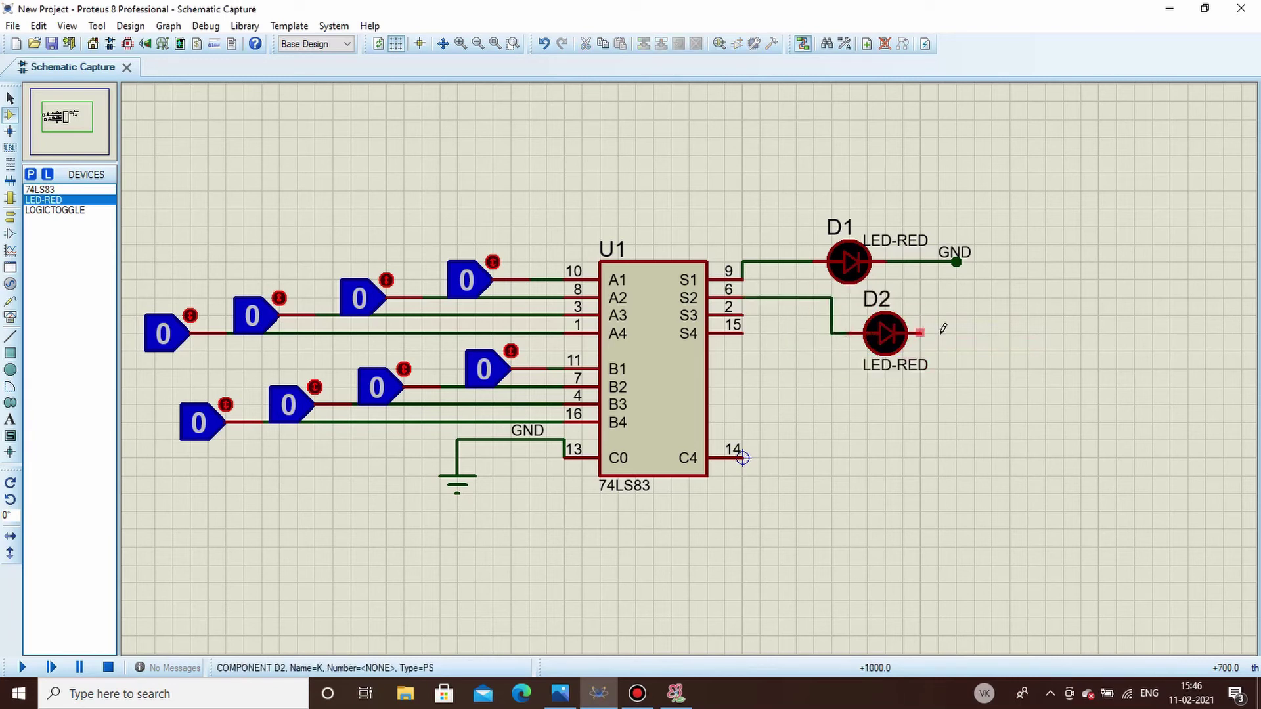
Draw a short open-ended wire from D2's cathode and label it GND.
left_click(920, 333)
double_click(986, 333)
right_click(985, 333)
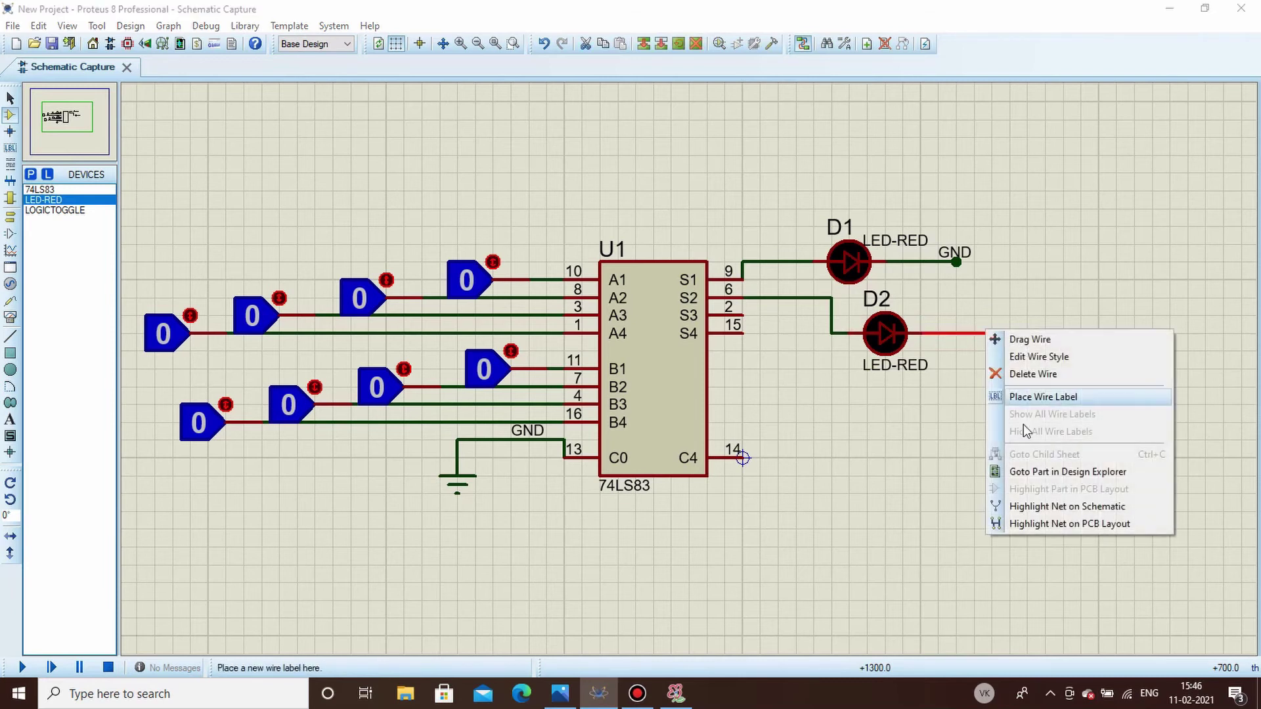
left_click(1052, 401)
type("GND")
key("Return")
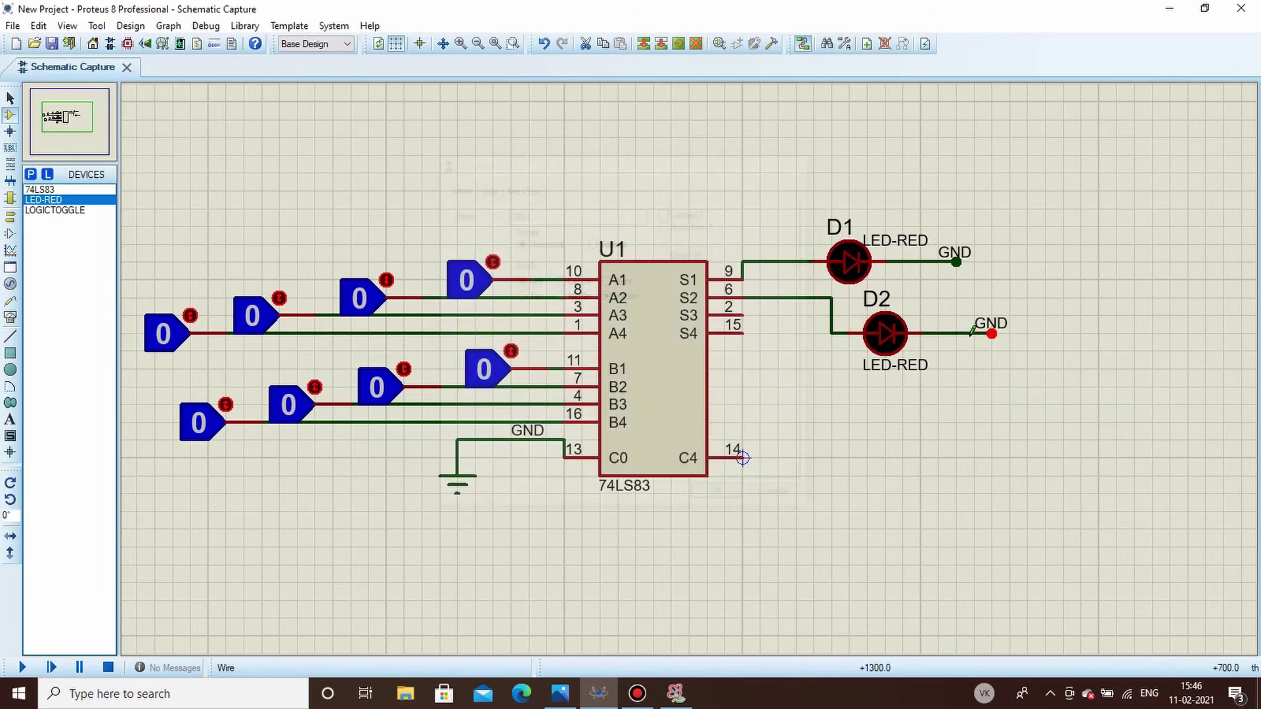
Place a third red LED below D2 and rotate it anti-clockwise so it lies horizontally.
left_click(920, 430)
left_click(892, 403)
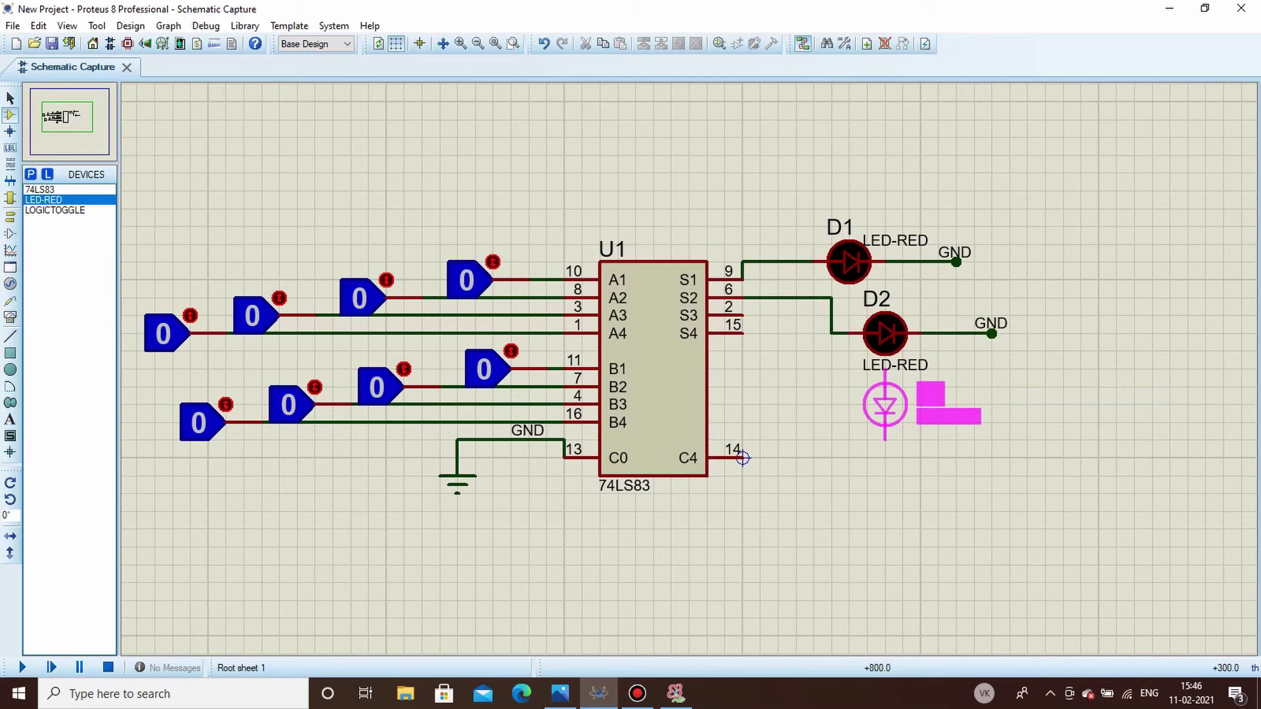
left_click(885, 420)
key("KP_Subtract")
right_click(903, 420)
left_click(972, 335)
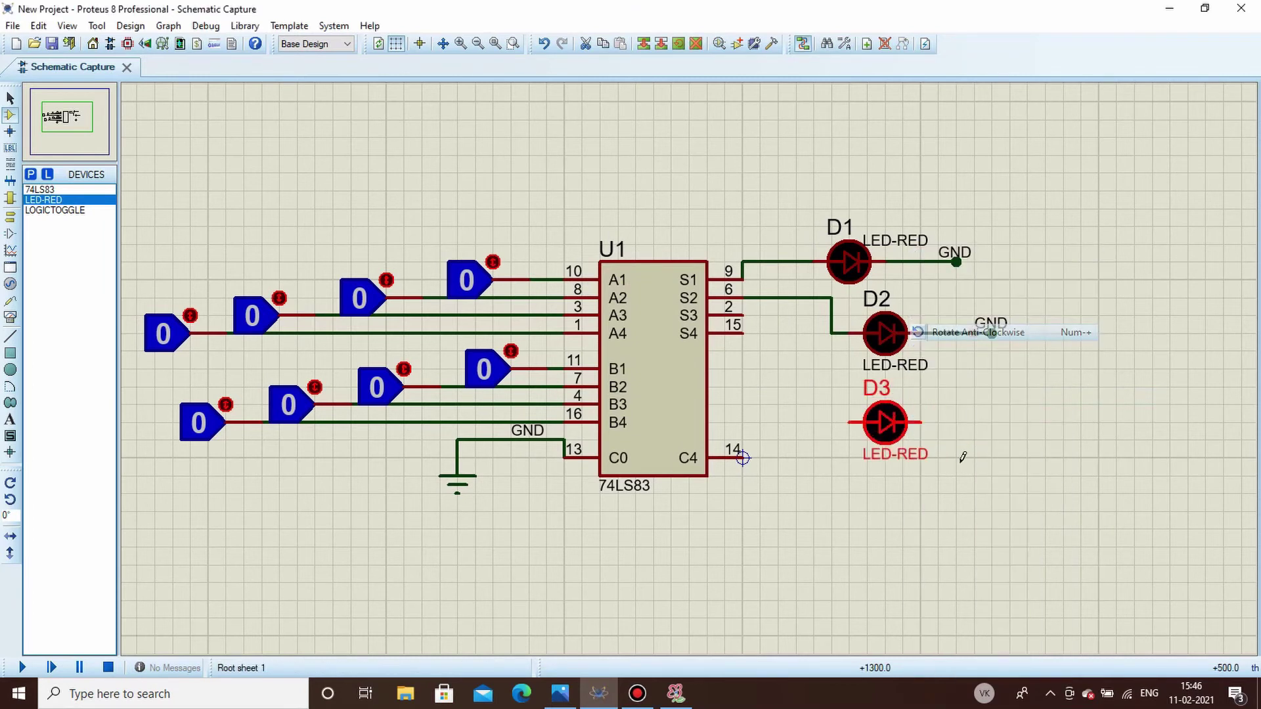
Wire the 74LS83's S3 output to the anode of D3.
left_click(793, 330)
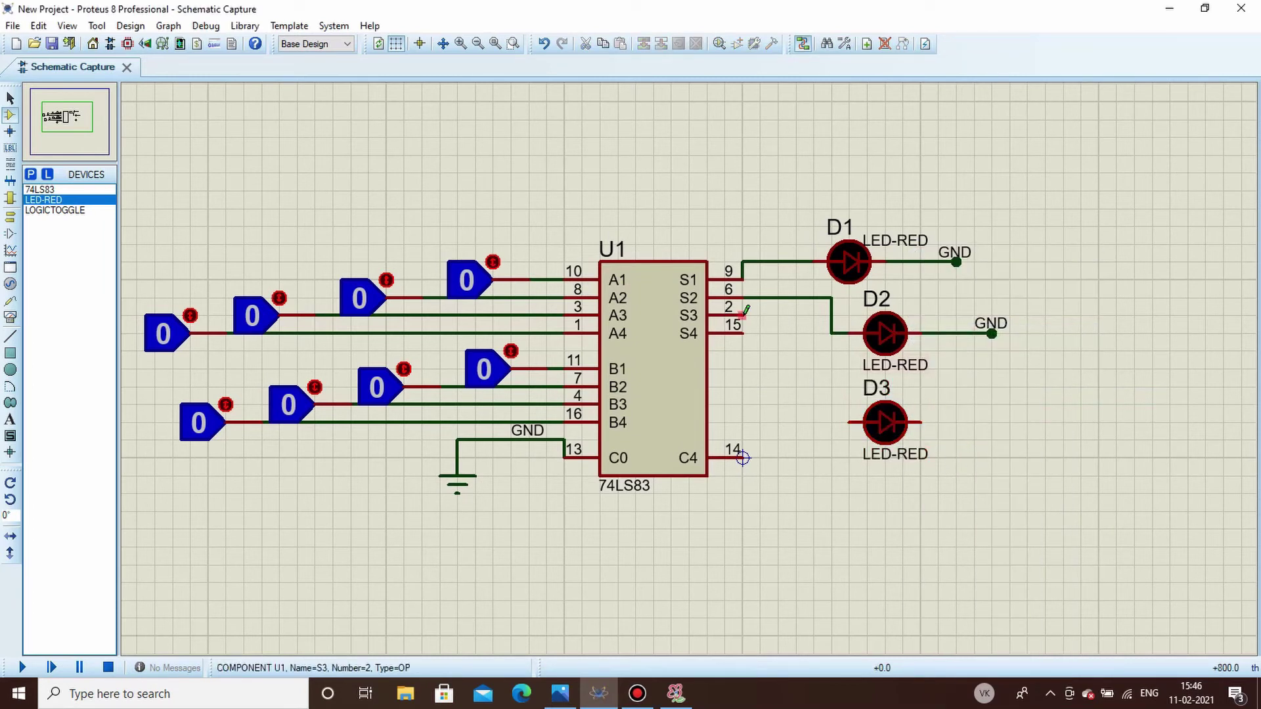
left_click(739, 315)
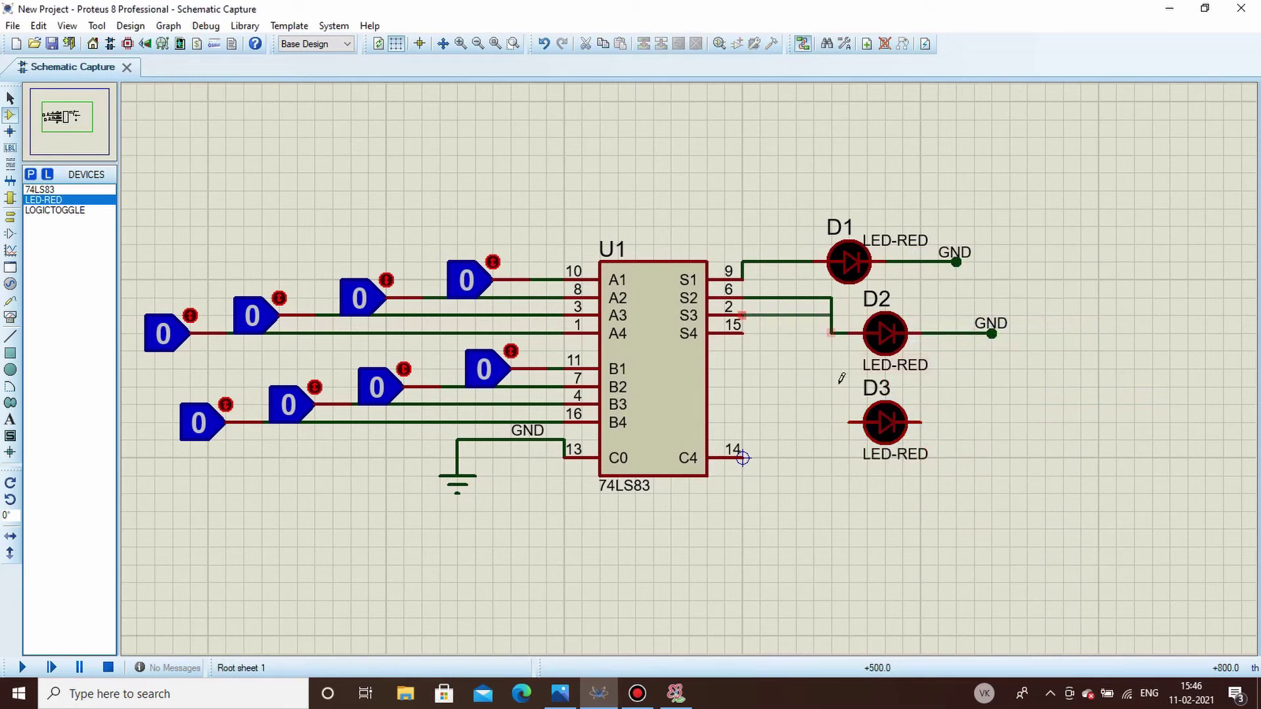
left_click(796, 315)
left_click(849, 422)
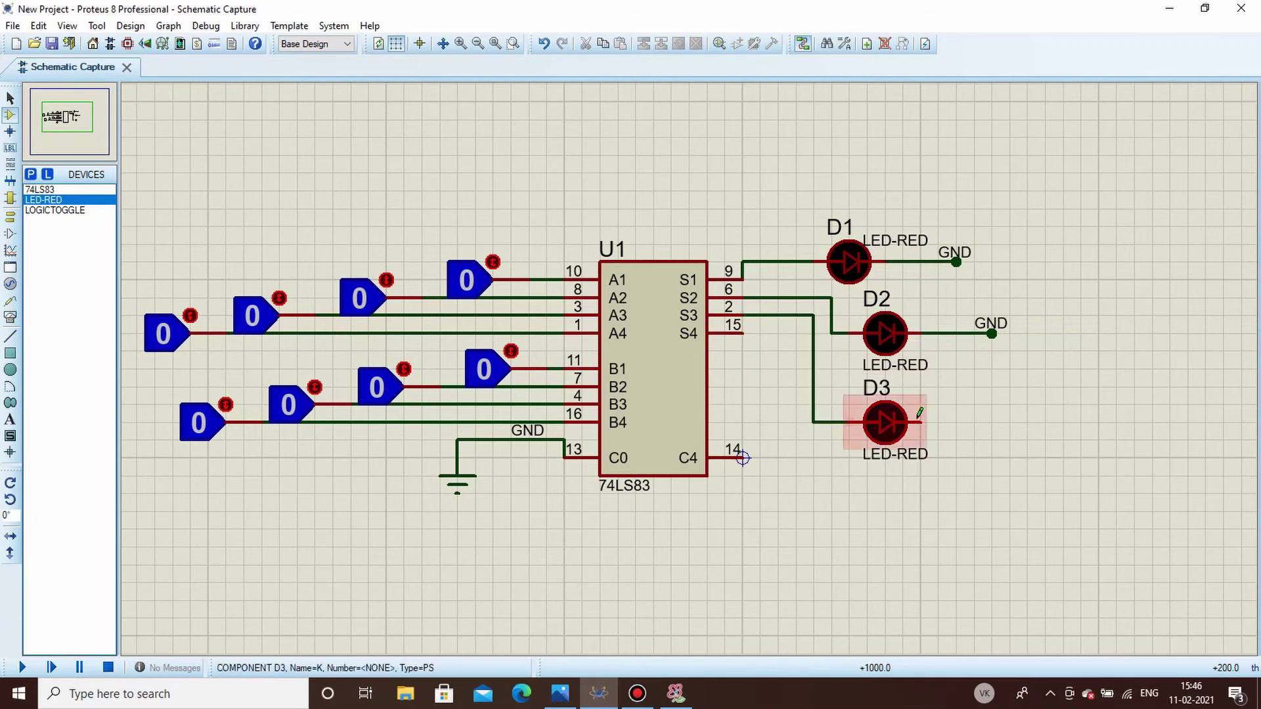
Draw a short open-ended wire from D3's cathode and label it GND.
double_click(992, 422)
right_click(956, 421)
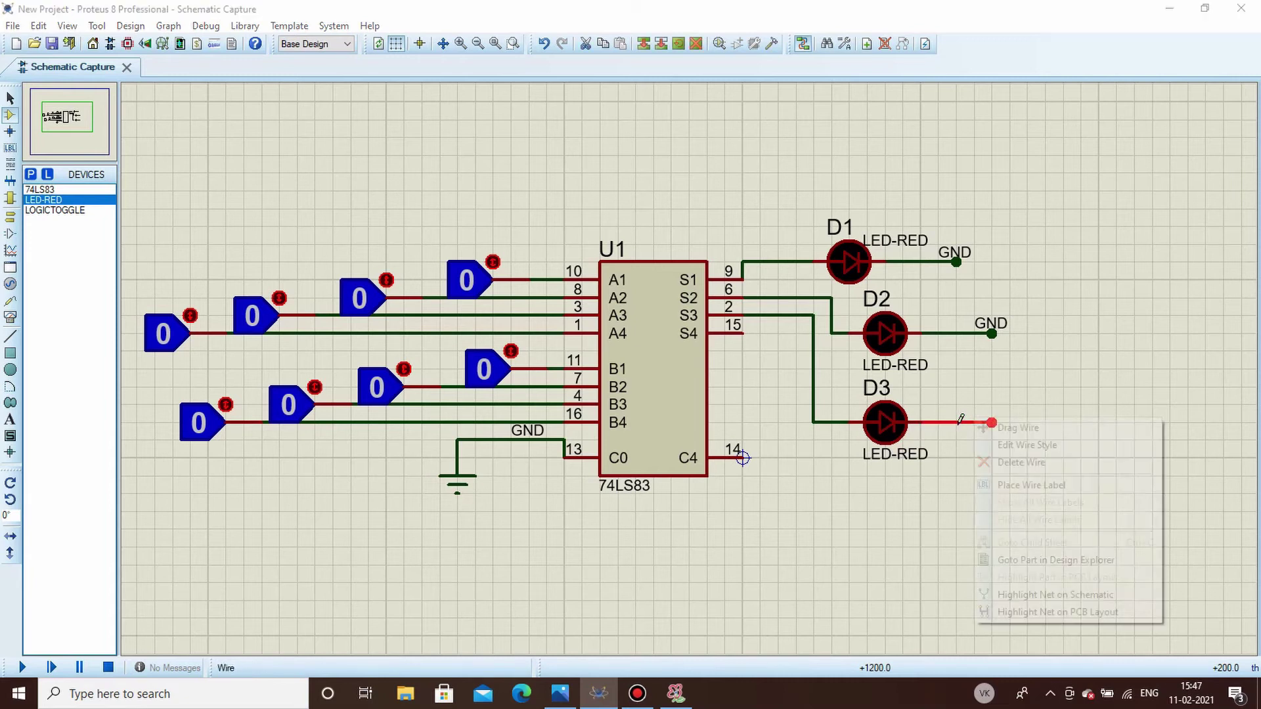
left_click(1012, 484)
type("GND")
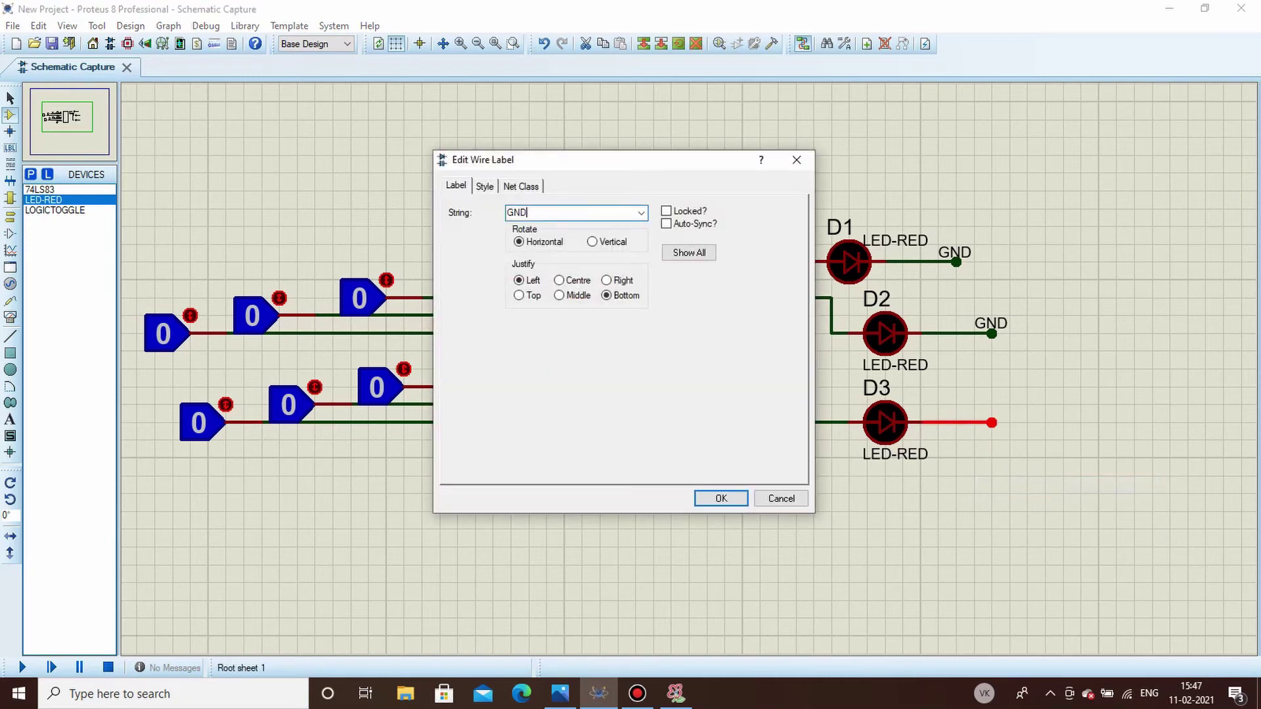
key("Return")
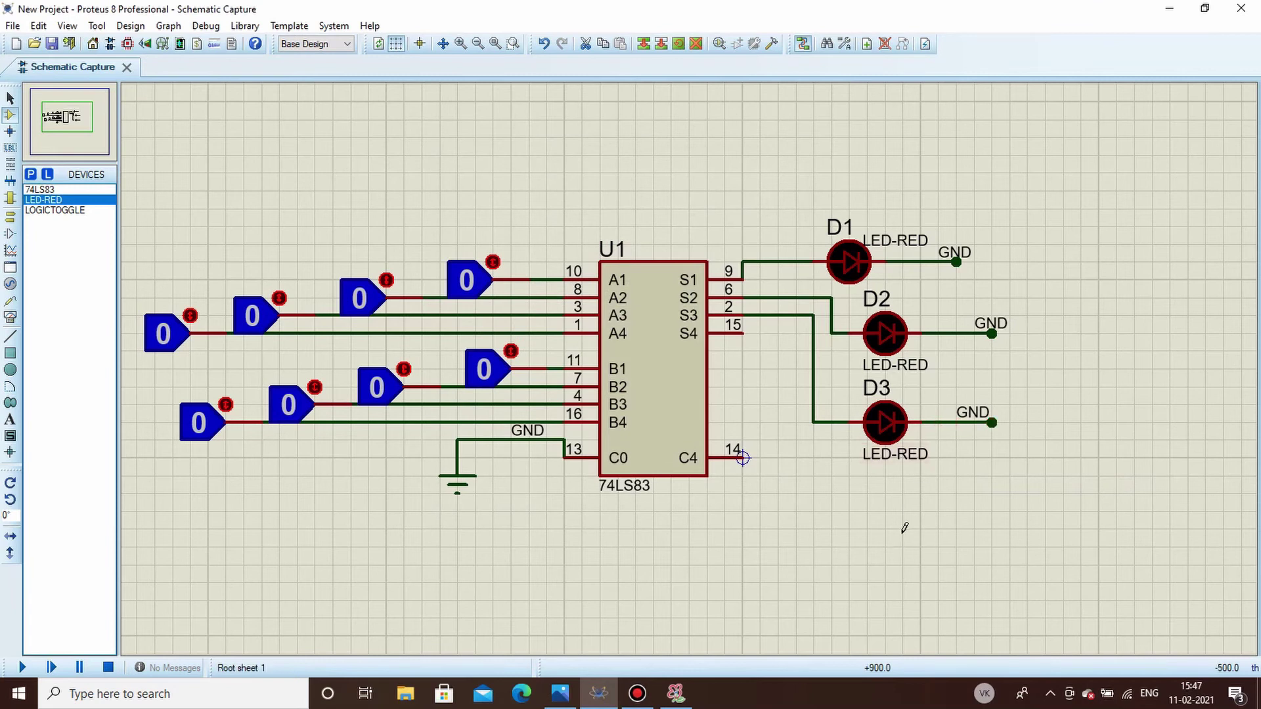
Place a fourth red LED below D3, rotate it anti-clockwise and wire its anode to the S4 output.
left_click(885, 512)
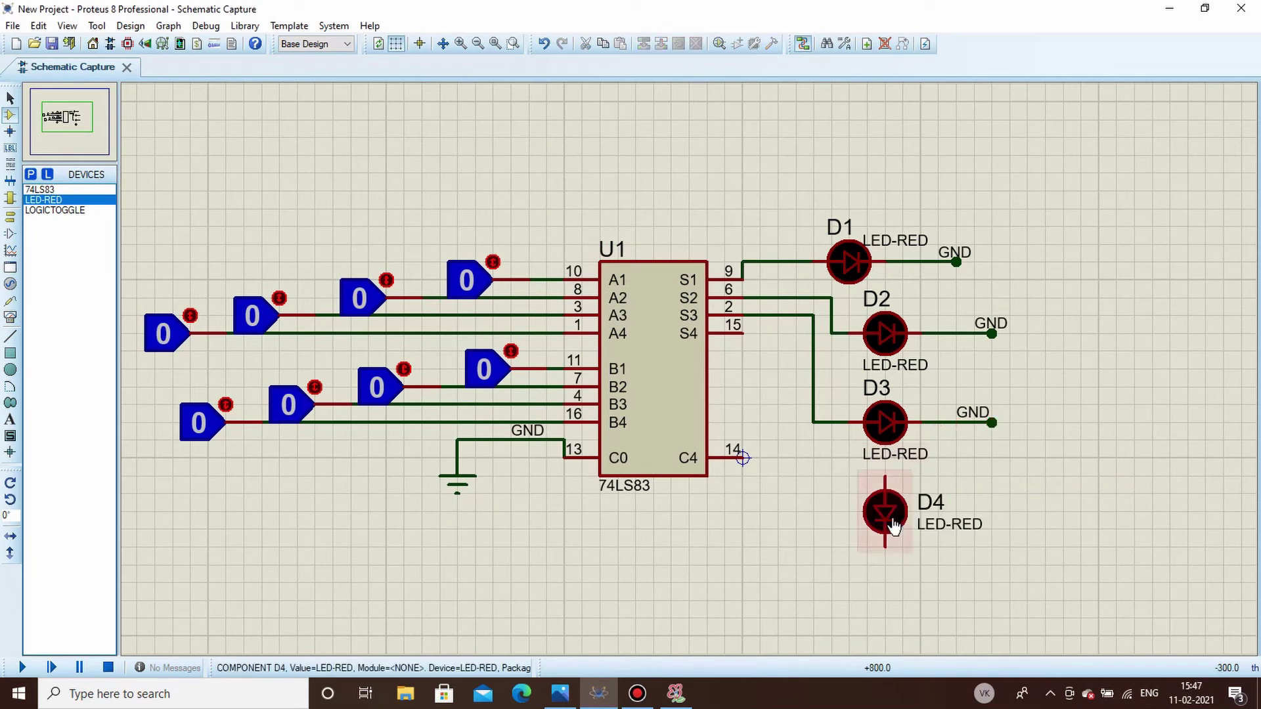
right_click(908, 510)
left_click(1002, 165)
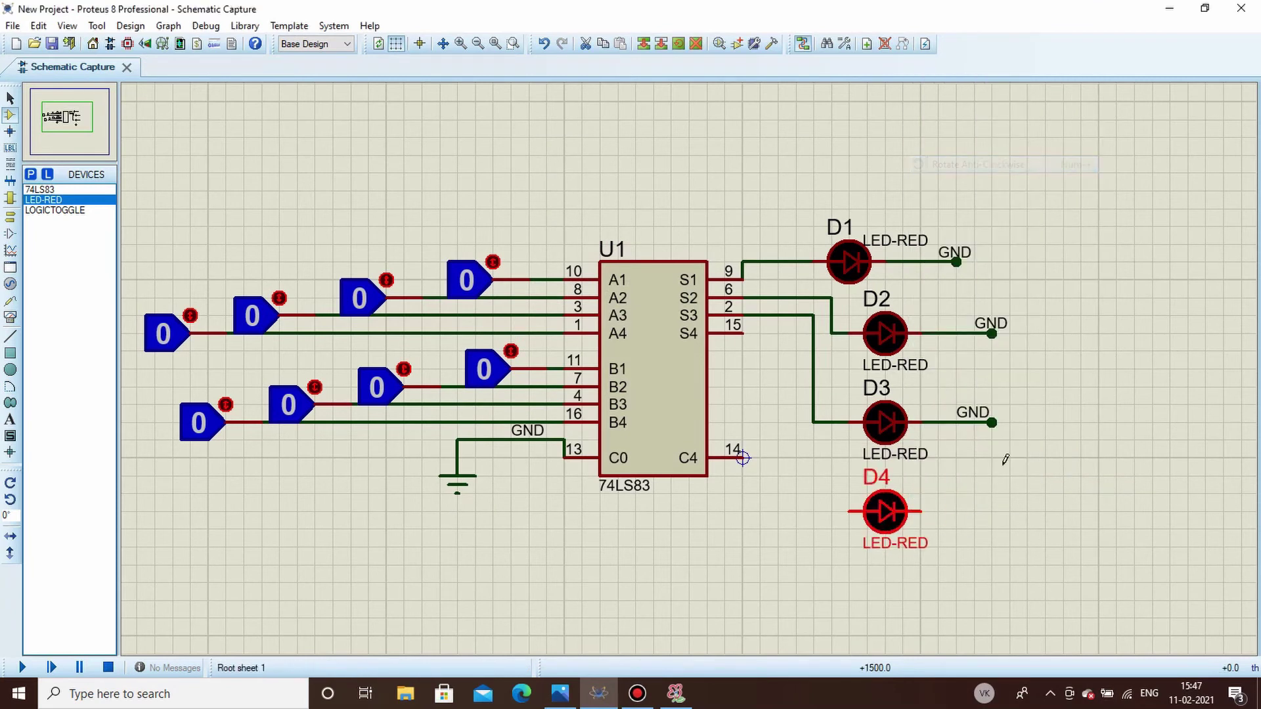
left_click(743, 334)
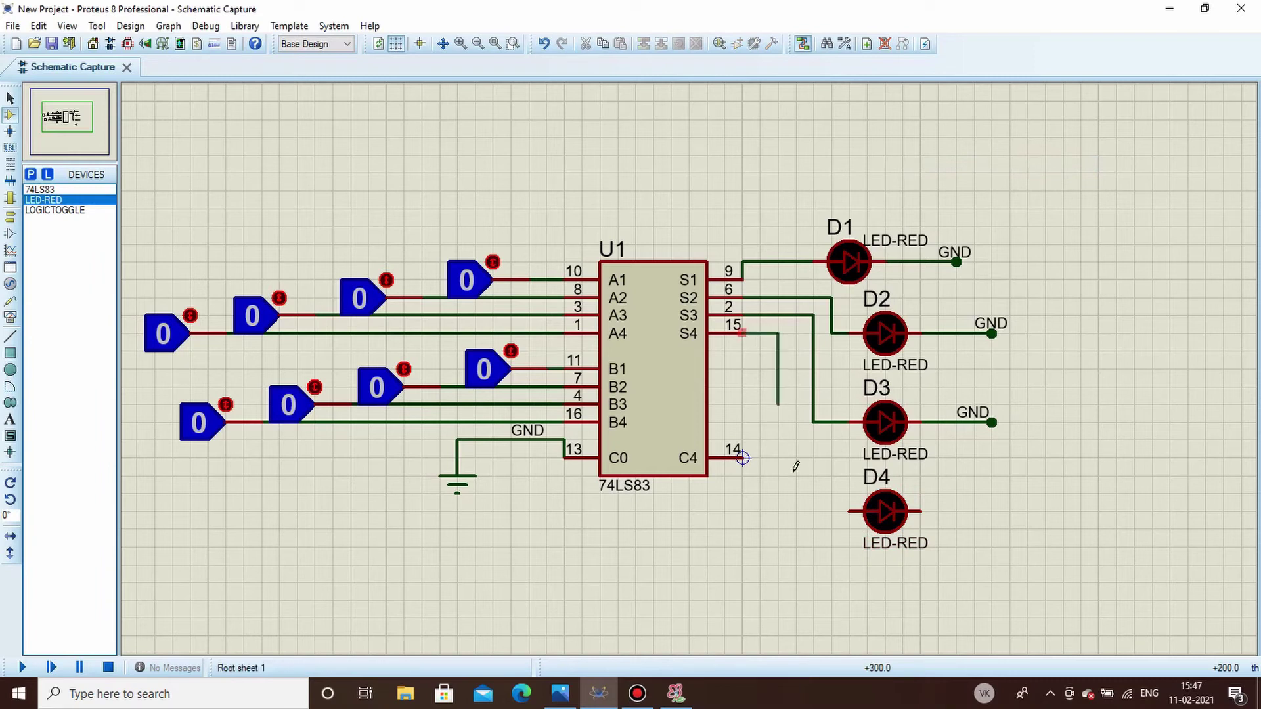
left_click(850, 511)
Draw a short open-ended wire from D4's cathode and label it GND.
left_click(922, 511)
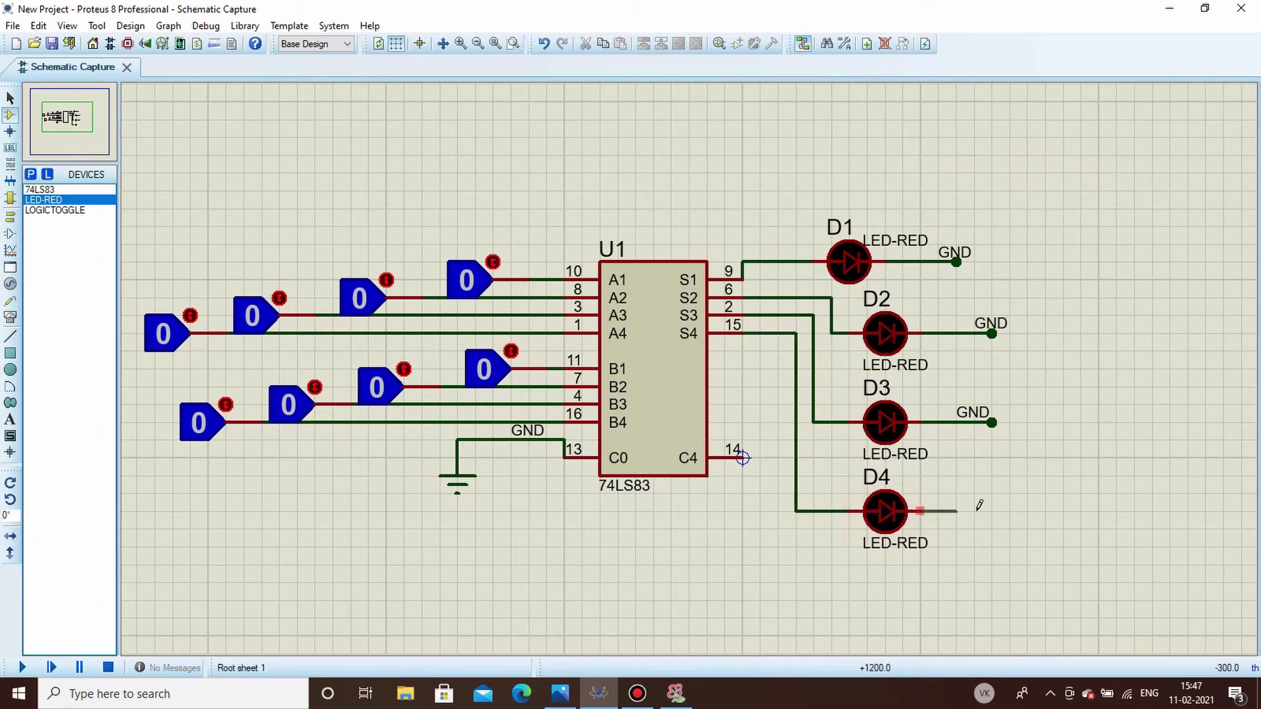
right_click(974, 511)
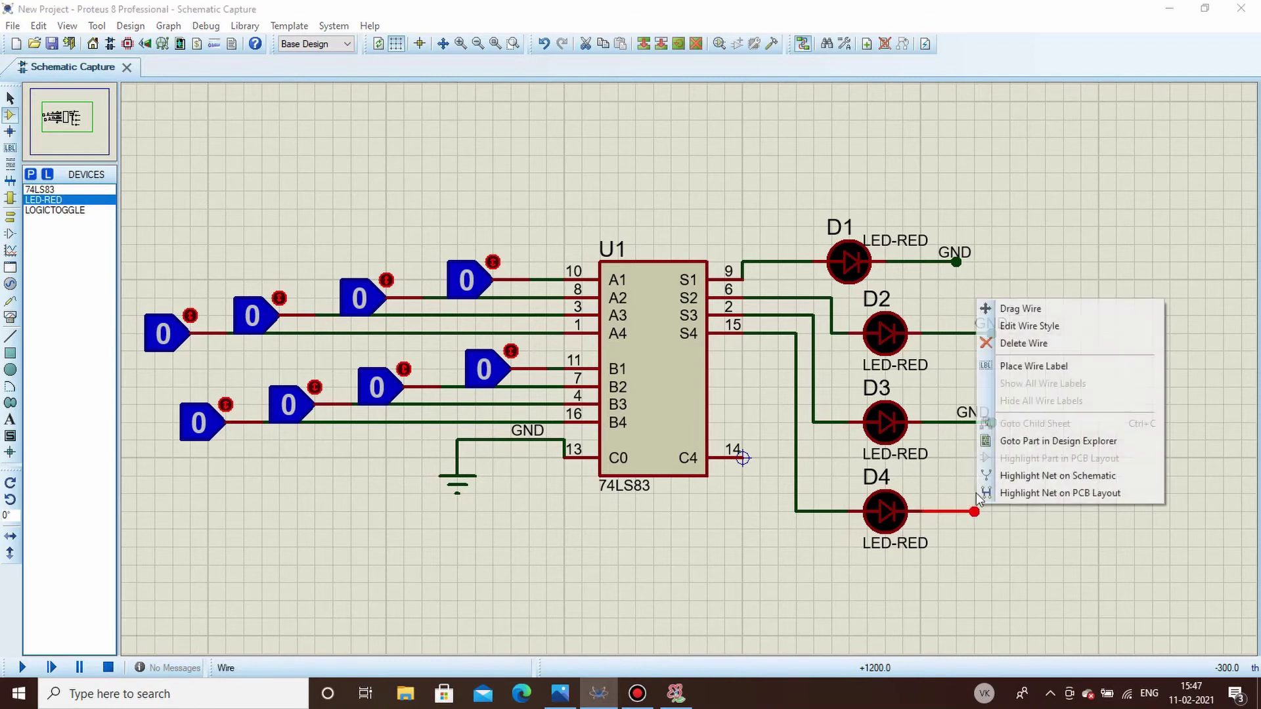
left_click(1034, 366)
type("GND")
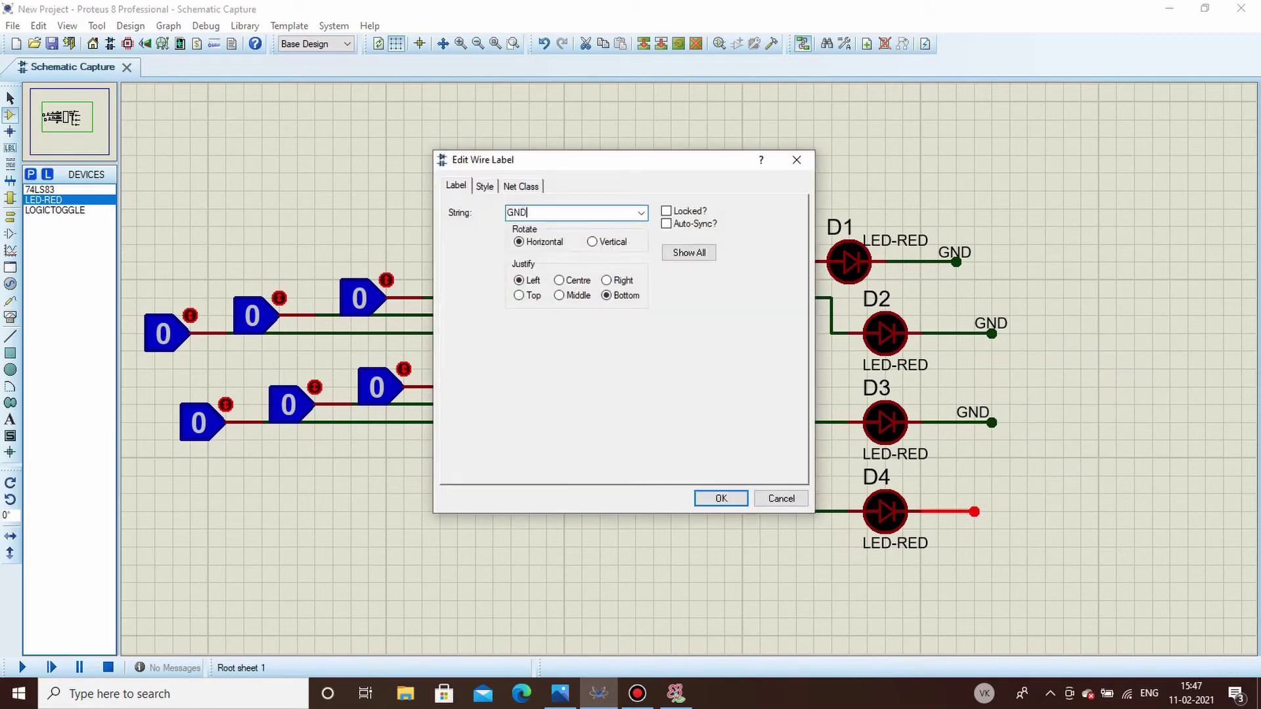
key("Return")
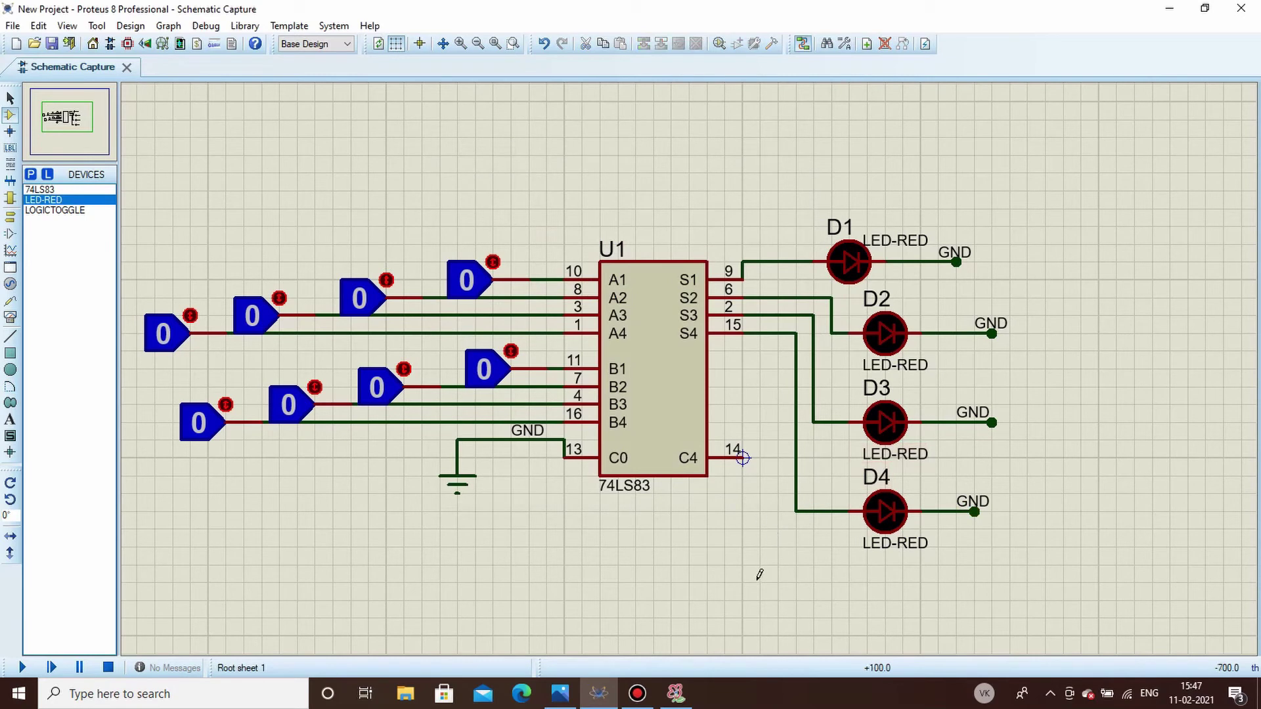
Place a fifth red LED vertically below the C4 pin and wire its anode to the C4 carry output.
left_click(760, 582)
left_click(742, 548)
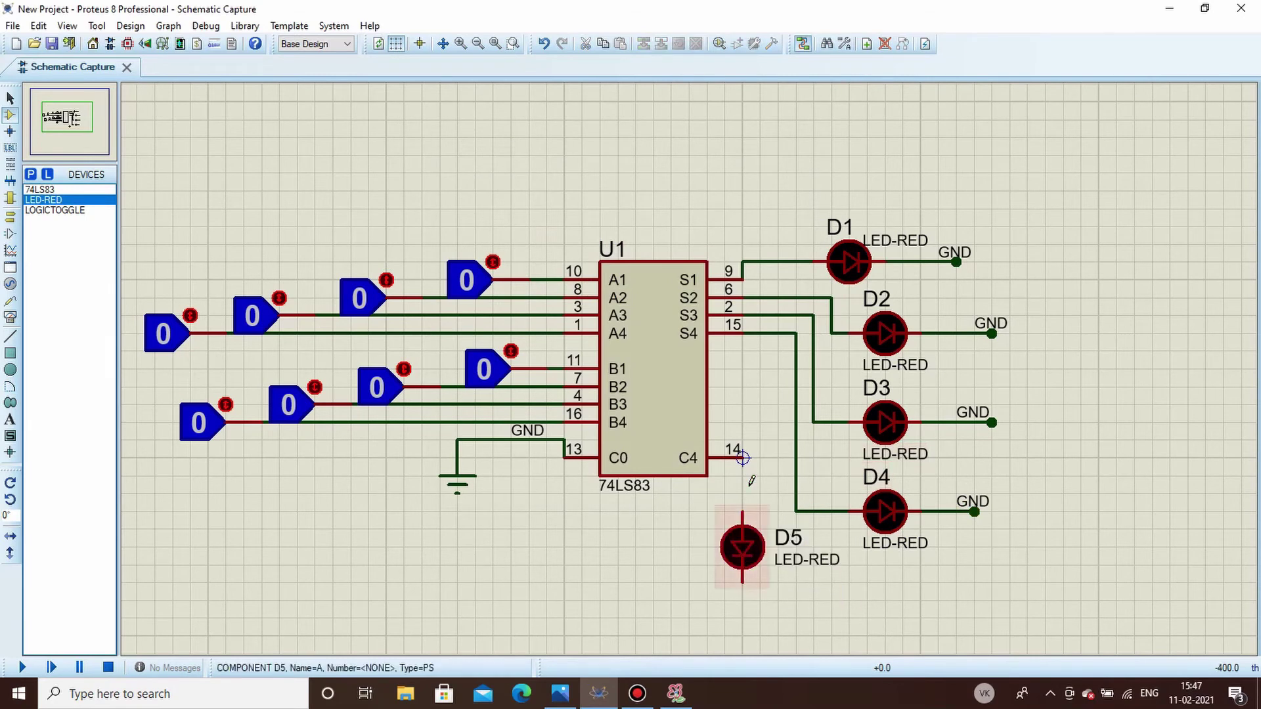
left_click(742, 458)
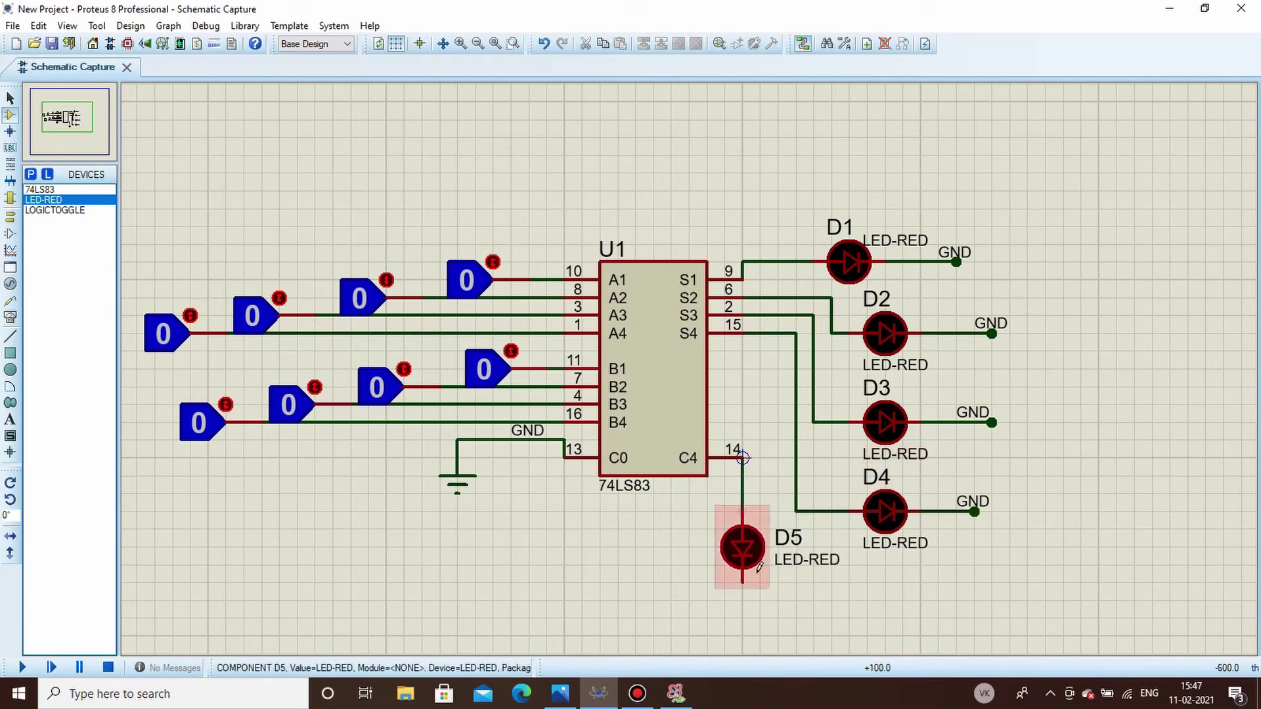
left_click(743, 515)
Draw a short open-ended wire downward from D5's cathode and label it GND.
left_click(743, 583)
double_click(743, 636)
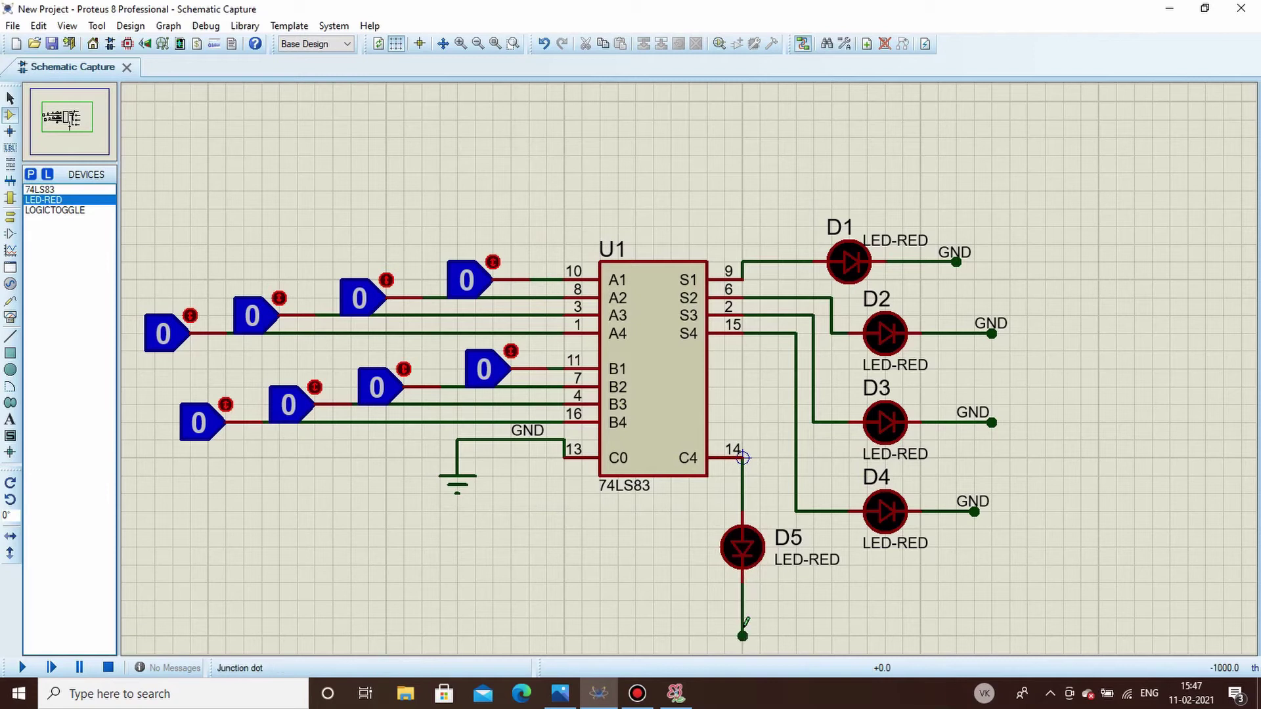
right_click(744, 607)
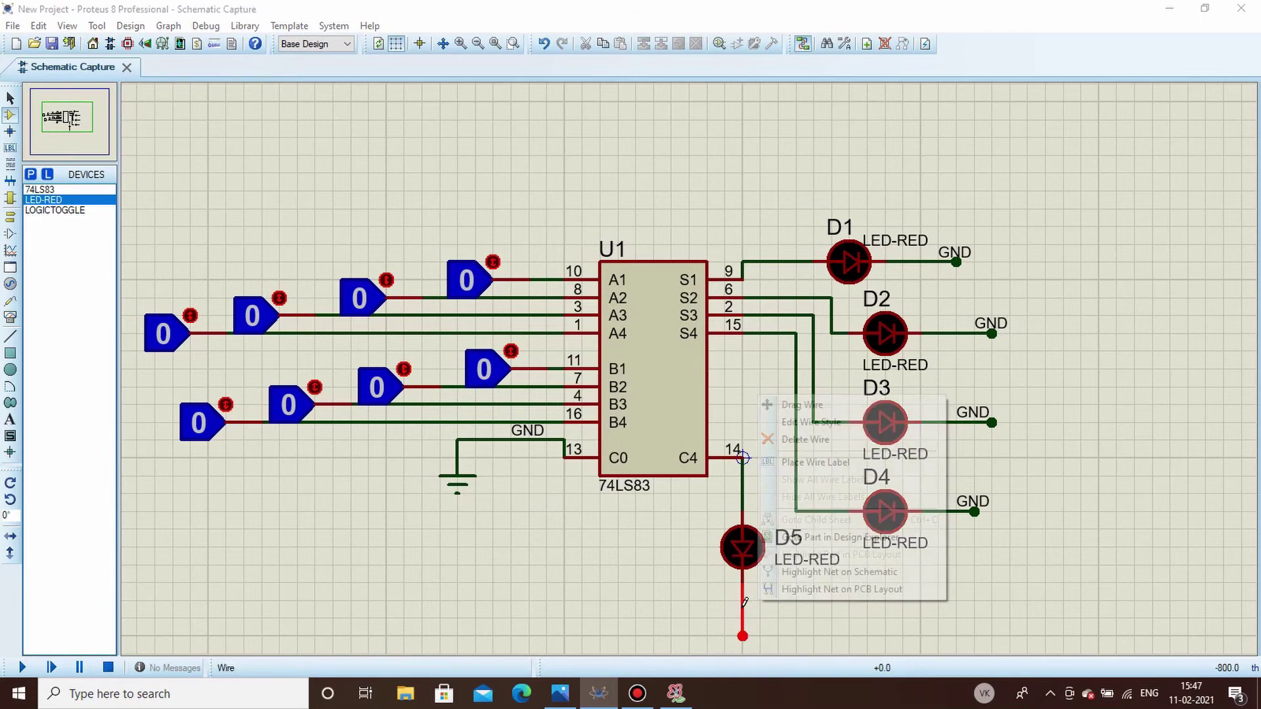
left_click(834, 463)
type("GND")
key("Return")
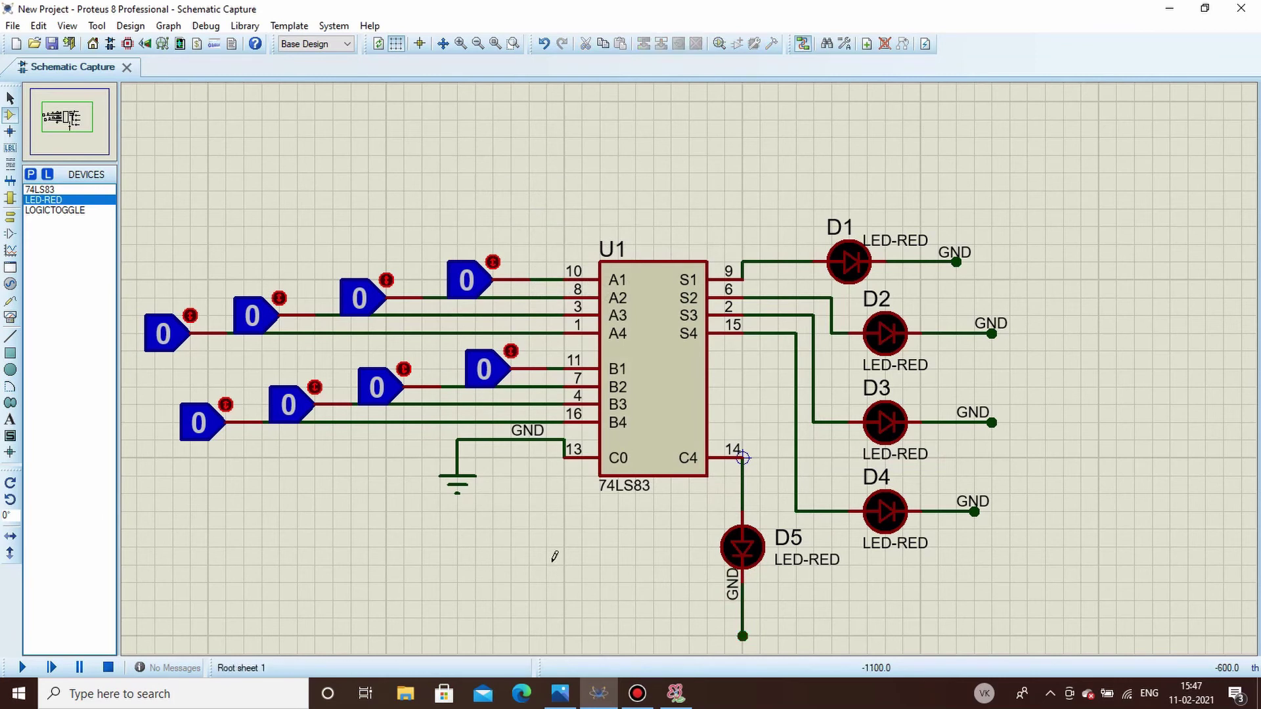
Switch to SmoothDraw to review the written addition example 1011 + 1010, and return to the Proteus schematic.
scroll(554, 557, "down", 1)
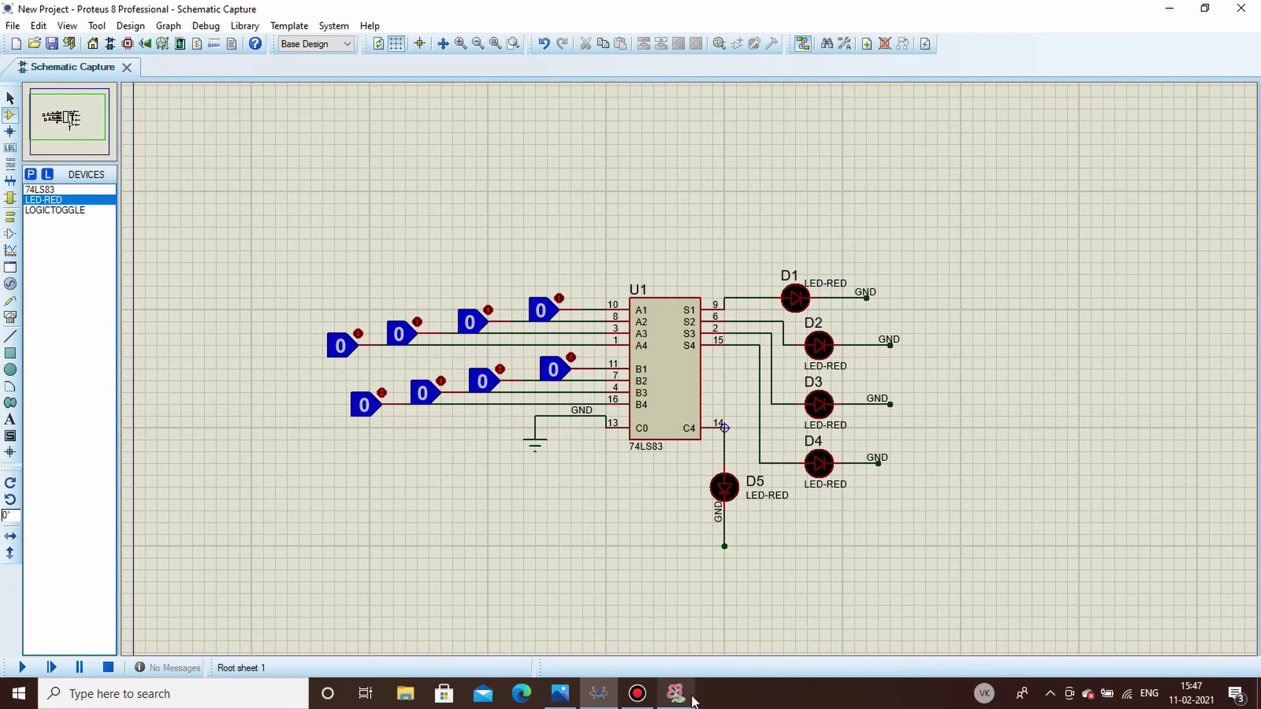
mouse_move(694, 702)
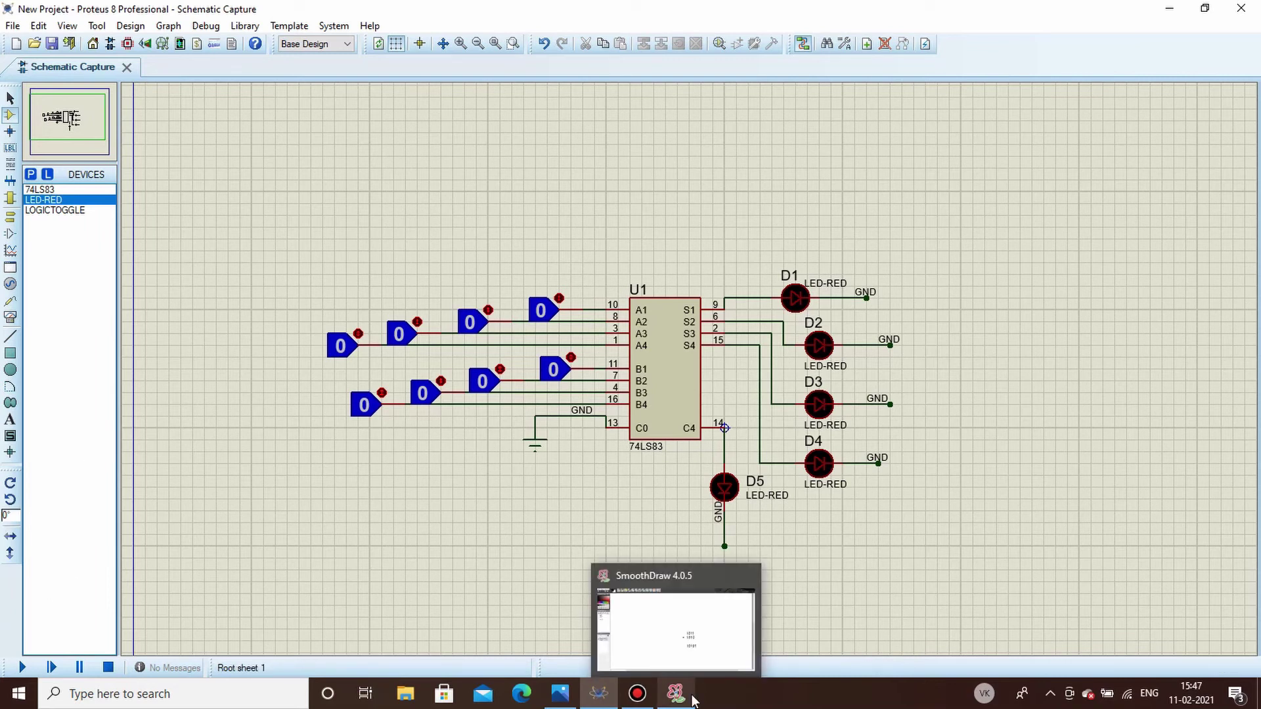
left_click(694, 701)
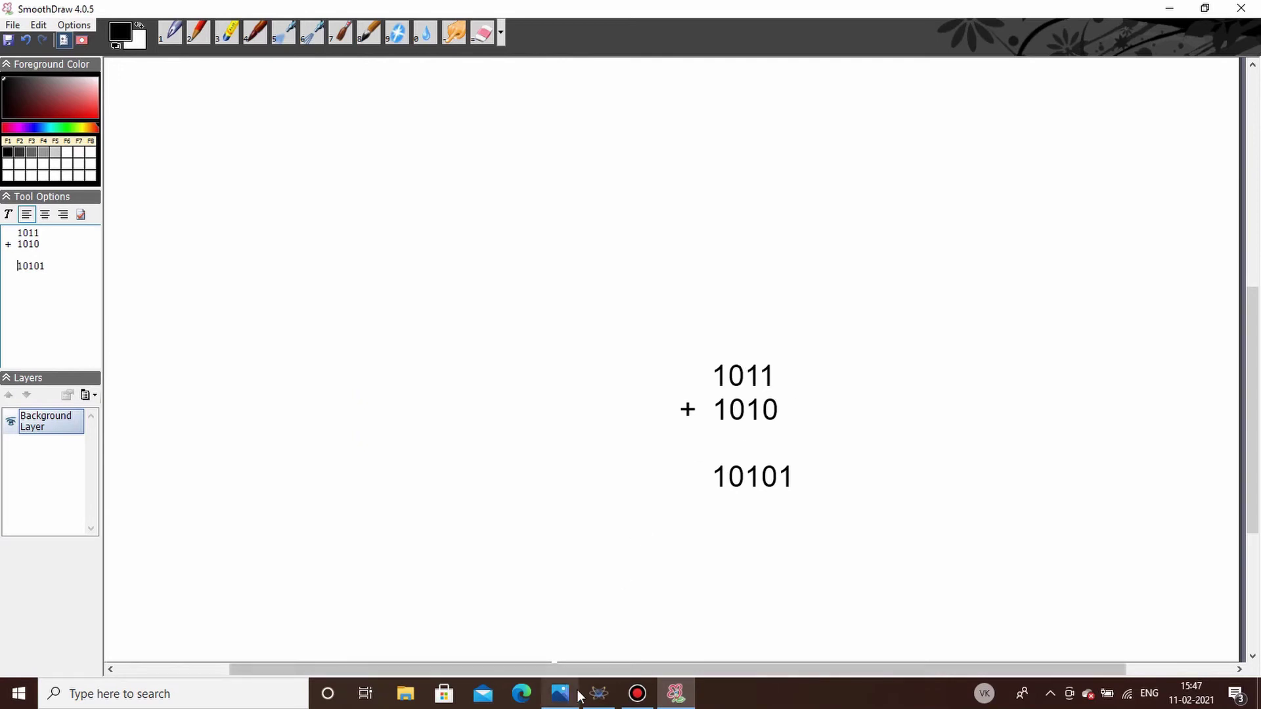
left_click(599, 694)
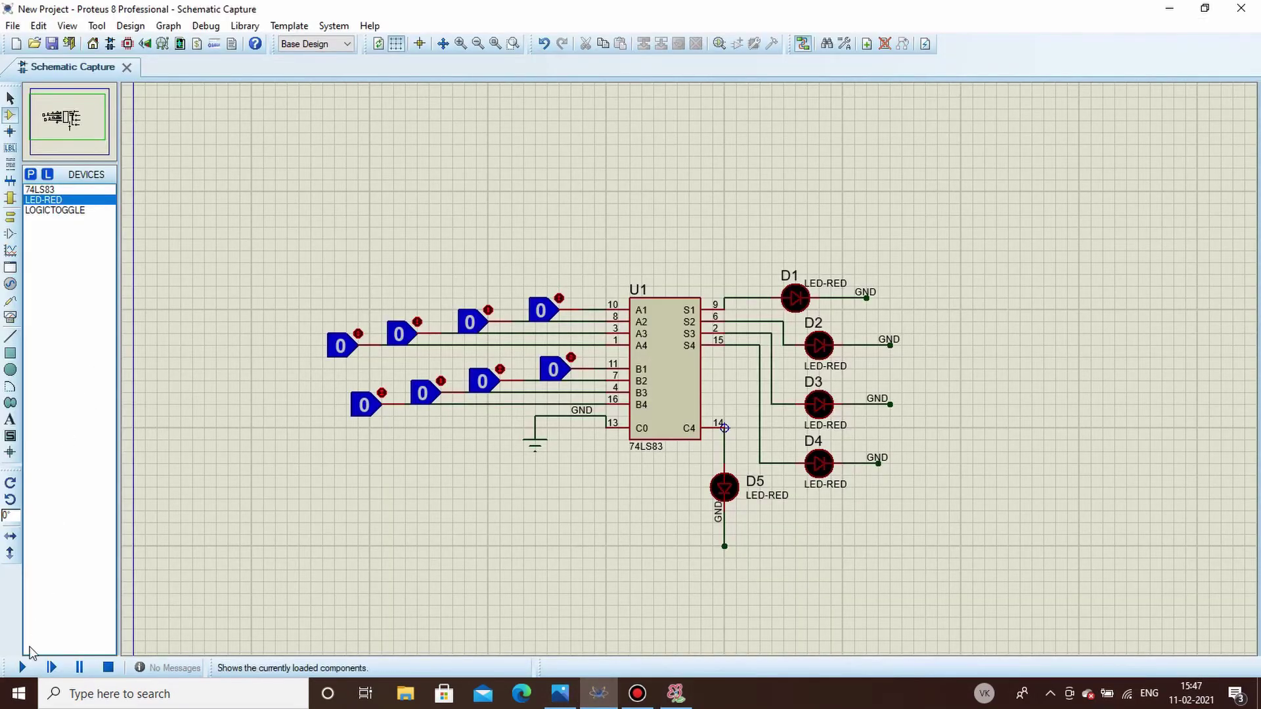
Run the simulation and set the logic toggles to 1011 for inputs A4–A1 and 1010 for inputs B4–B1.
left_click(23, 666)
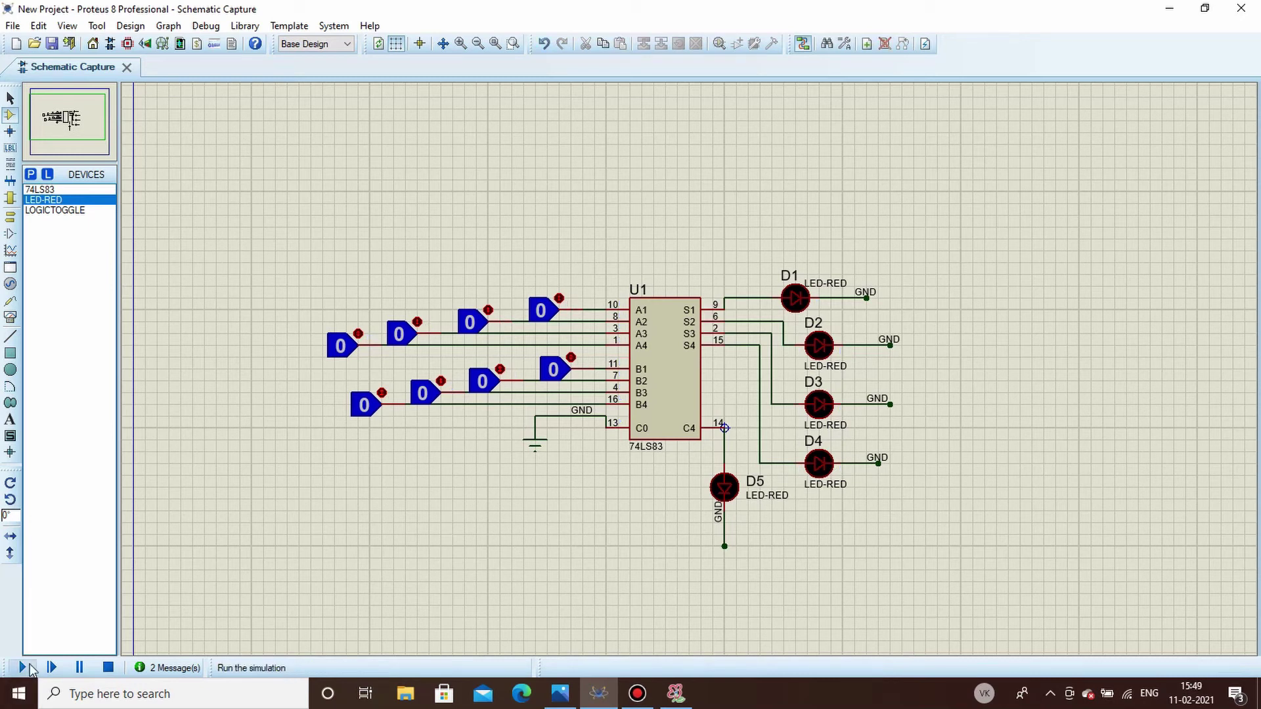
left_click(24, 667)
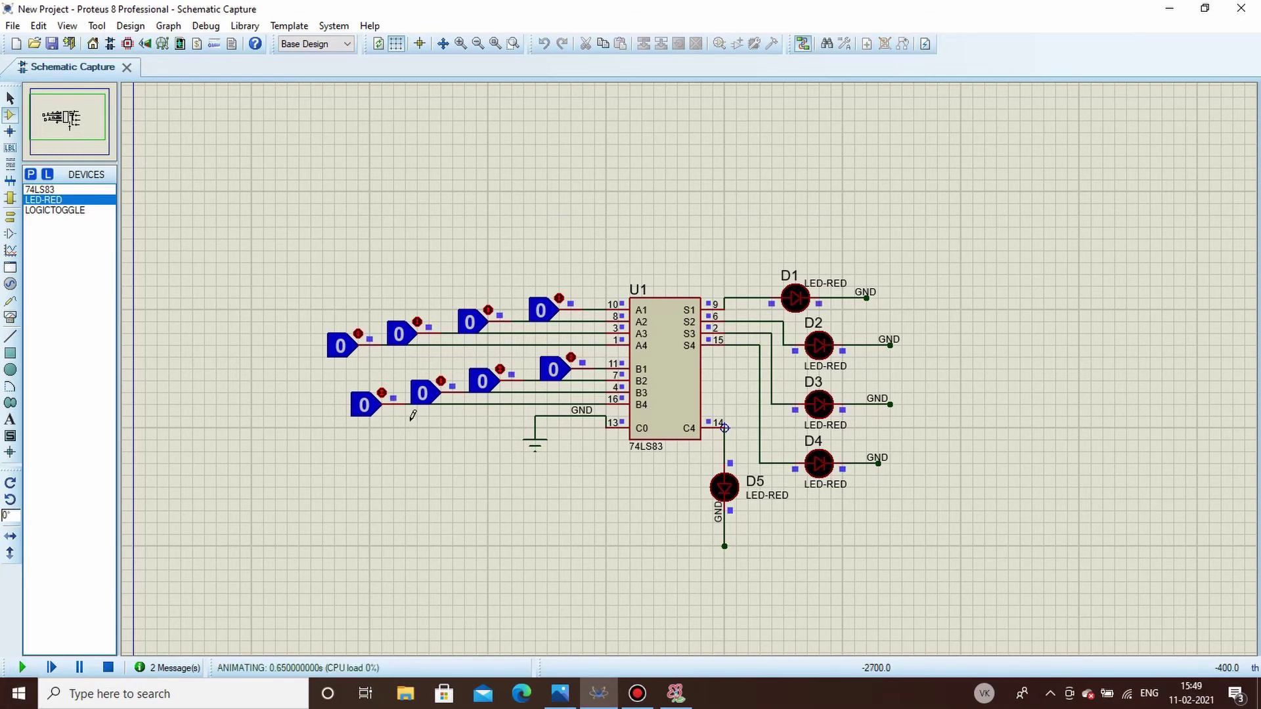
left_click(359, 332)
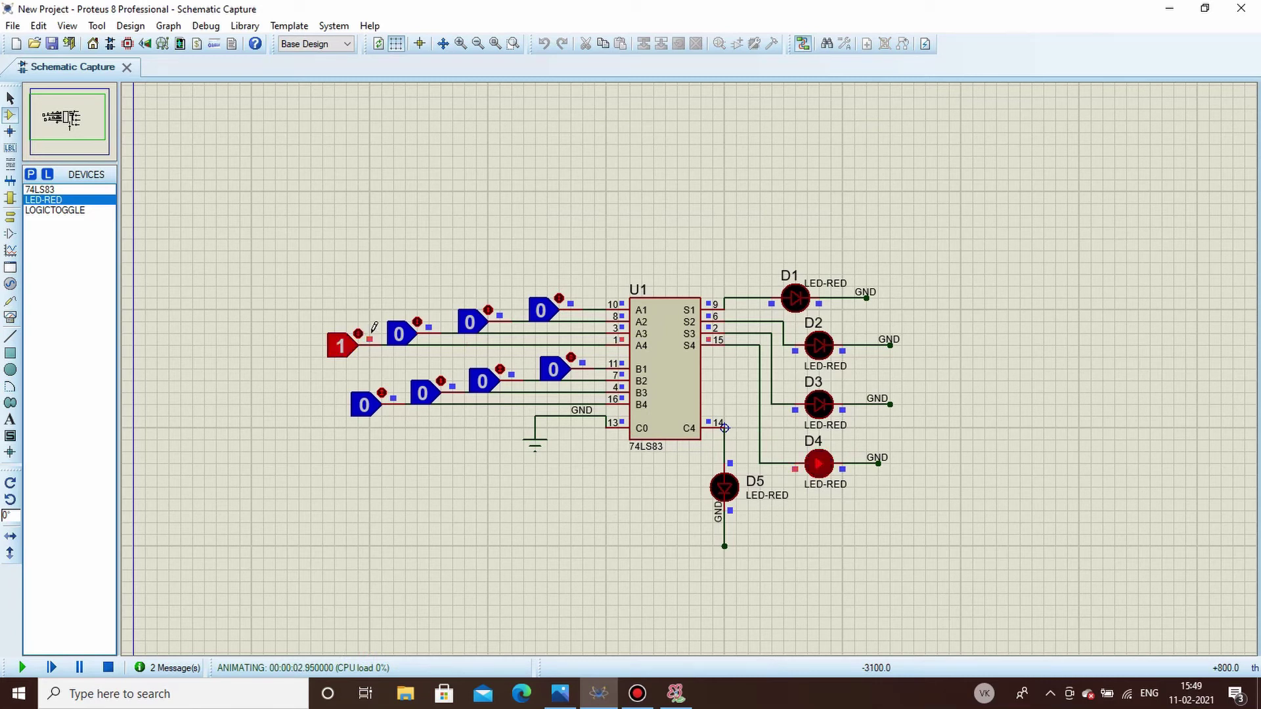
left_click(489, 308)
left_click(559, 297)
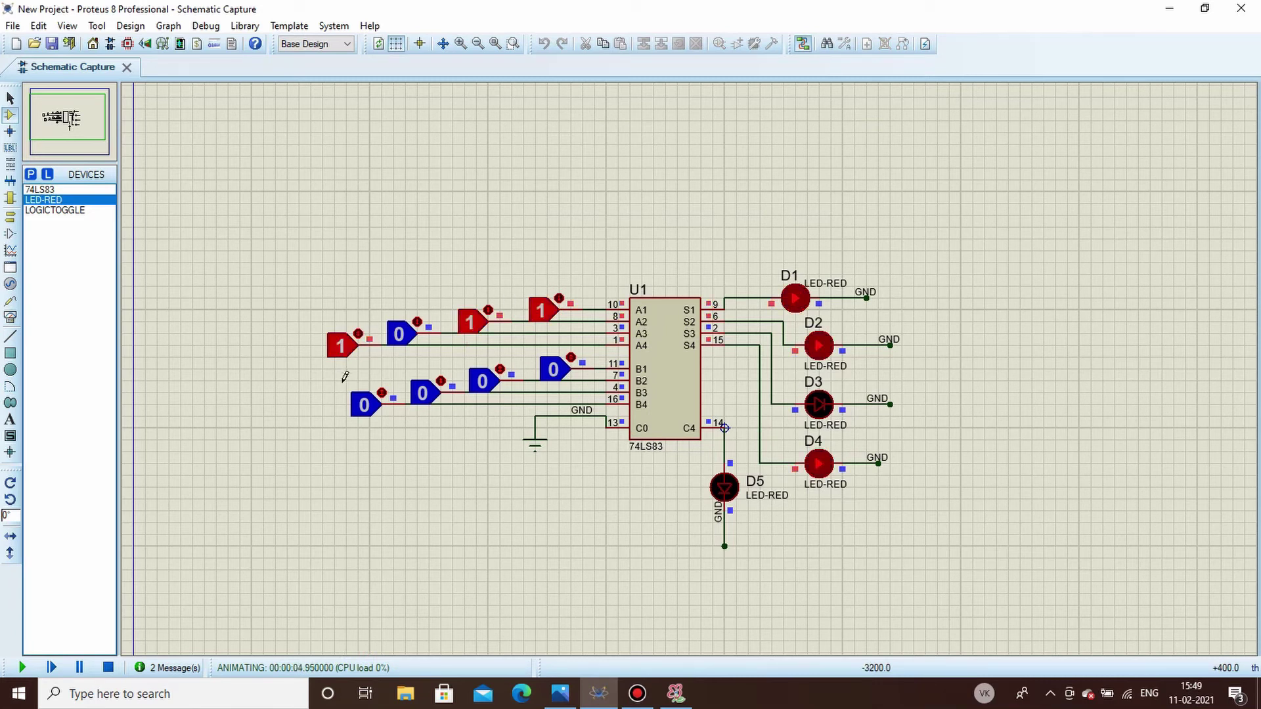
left_click(383, 390)
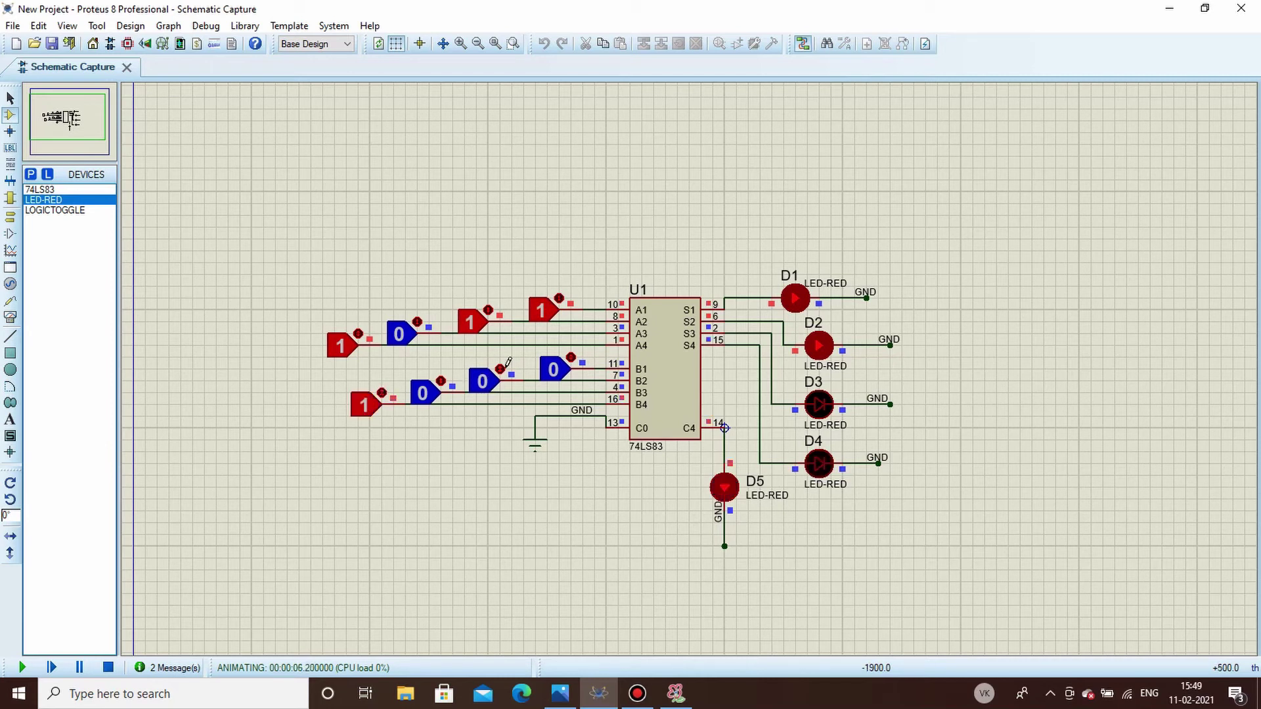
left_click(502, 367)
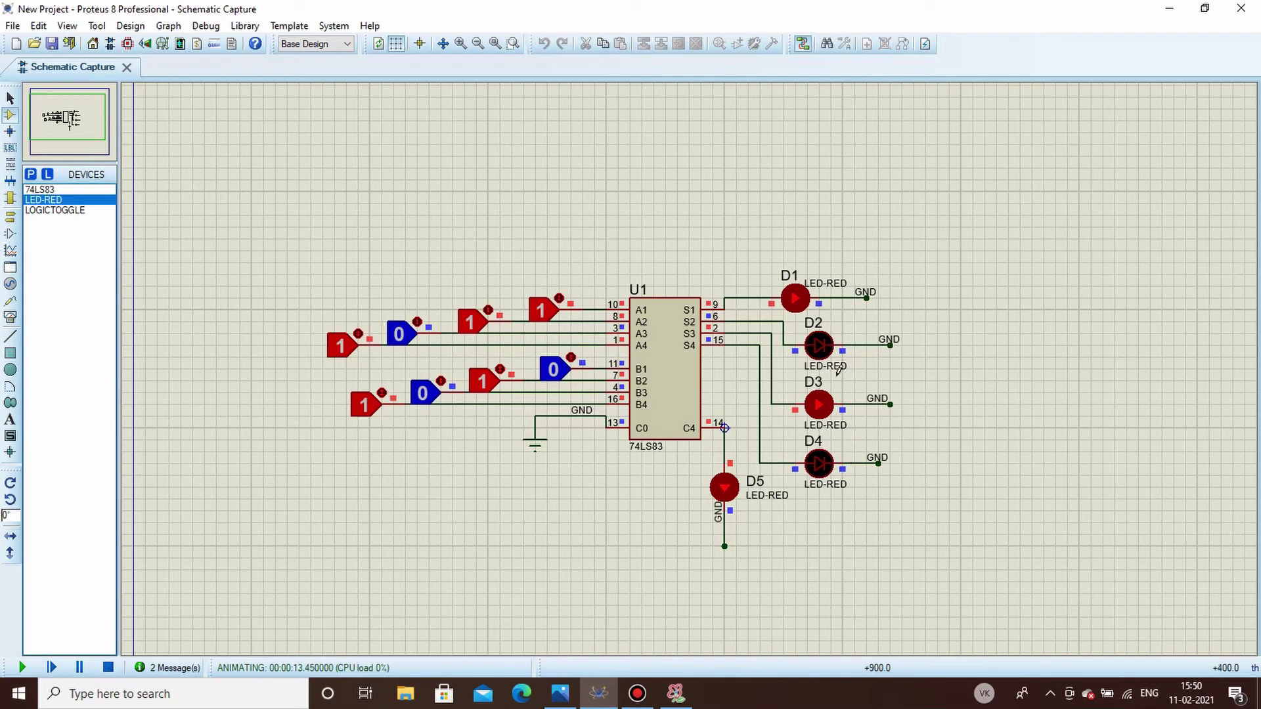
Compare the lit output LEDs with the worked sum in SmoothDraw, and stop the simulation back in Proteus.
left_click(676, 694)
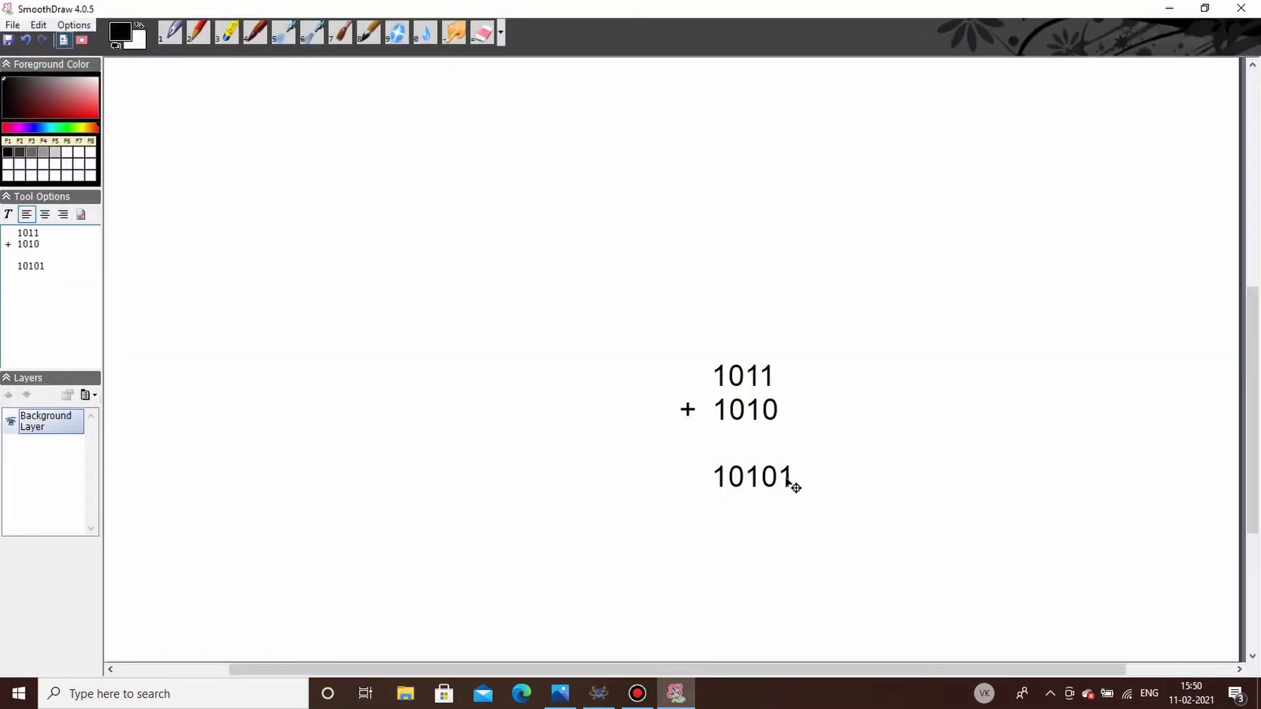
left_click(615, 696)
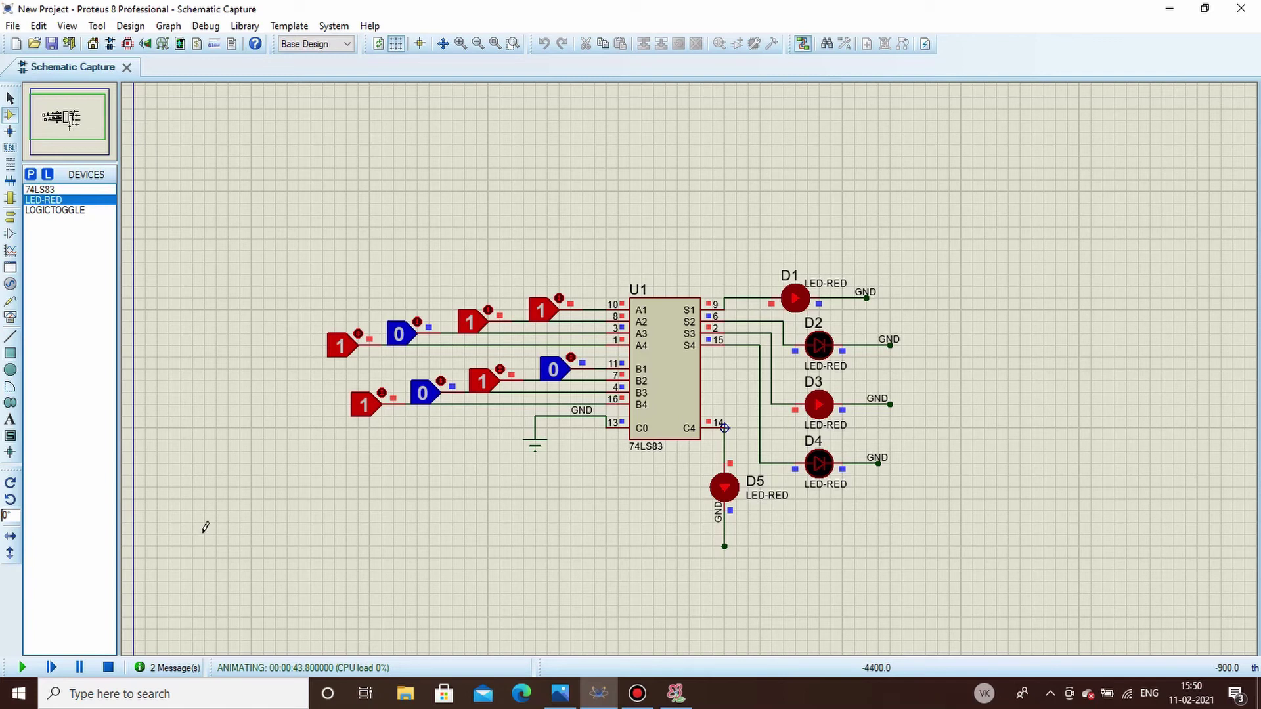
left_click(109, 668)
Place a second 74LS83 adder directly below U1.
left_click(43, 190)
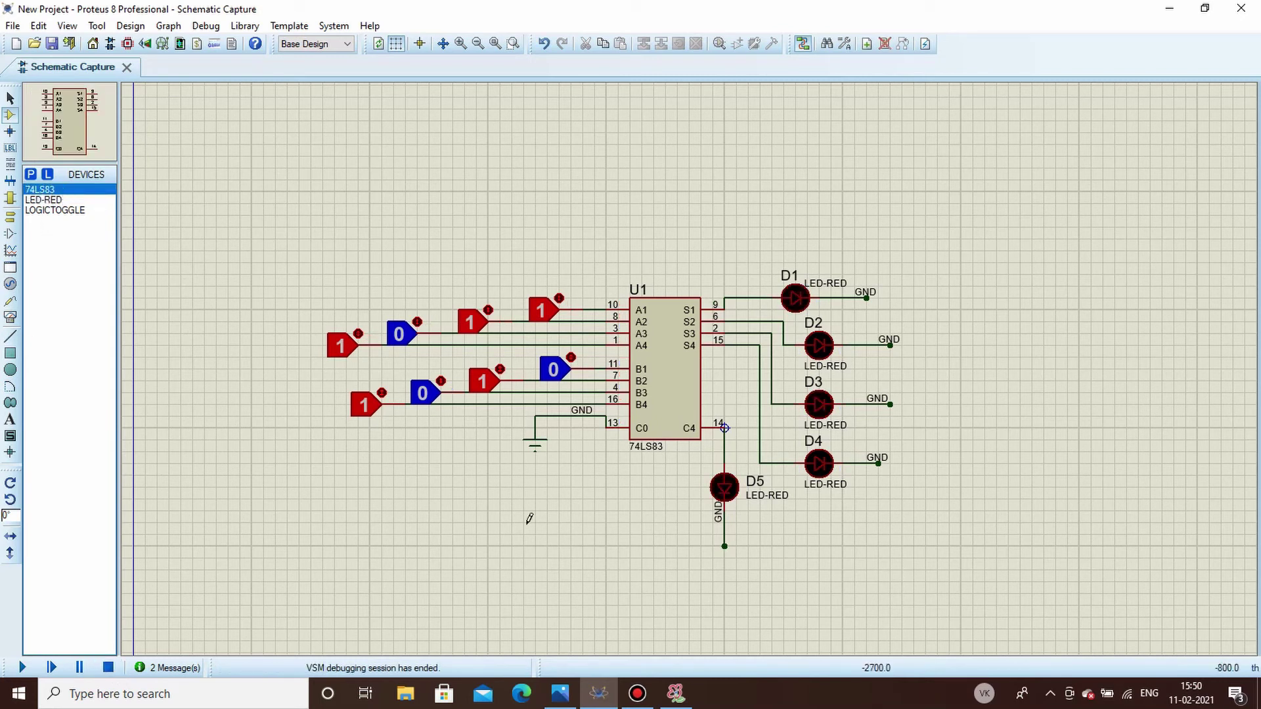
left_click(639, 547)
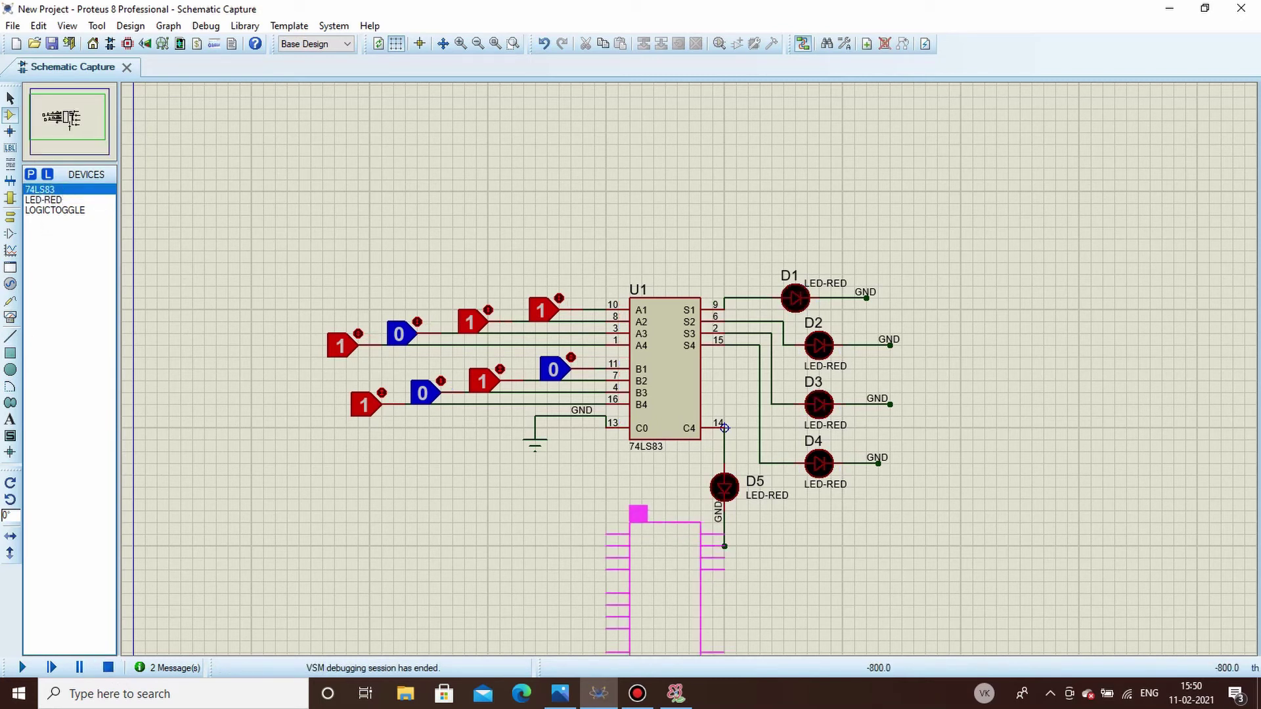
left_click(629, 526)
scroll(657, 499, "down", 1)
scroll(719, 447, "up", 1)
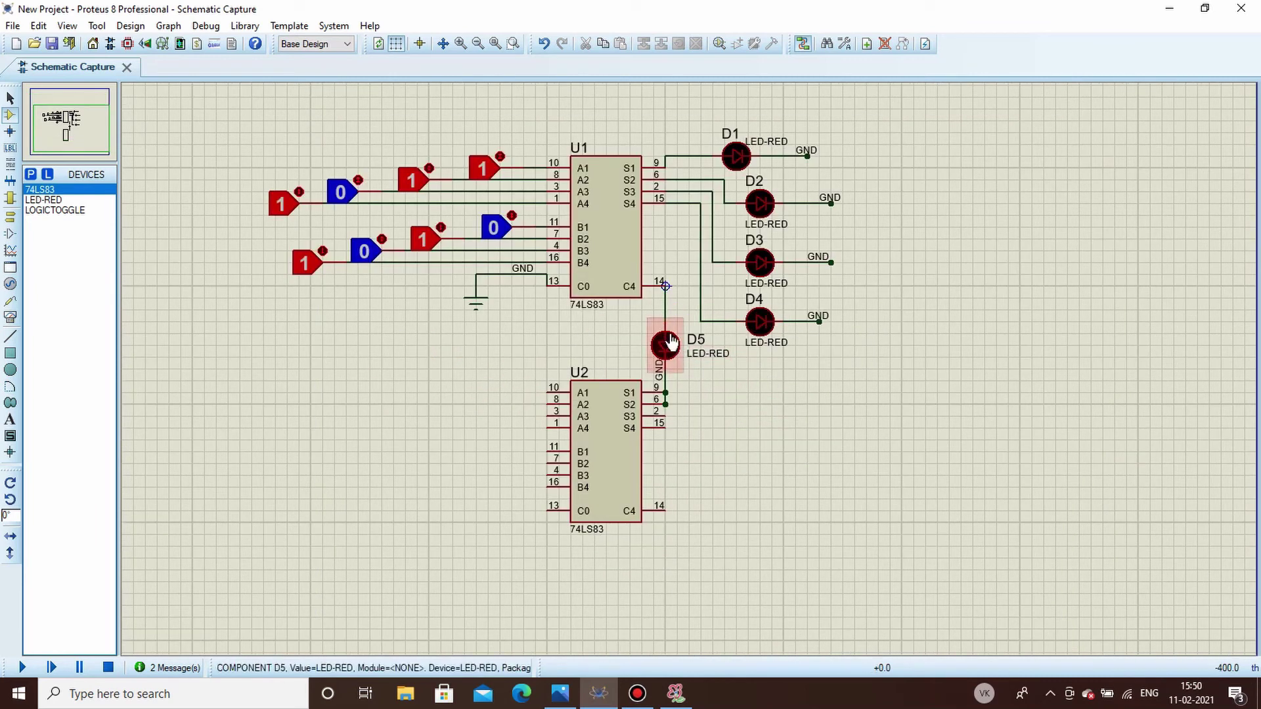
Delete LED D5 from U1's C4 output and the leftover wire stubs at U2's S1 and S2 pins.
left_click(667, 345)
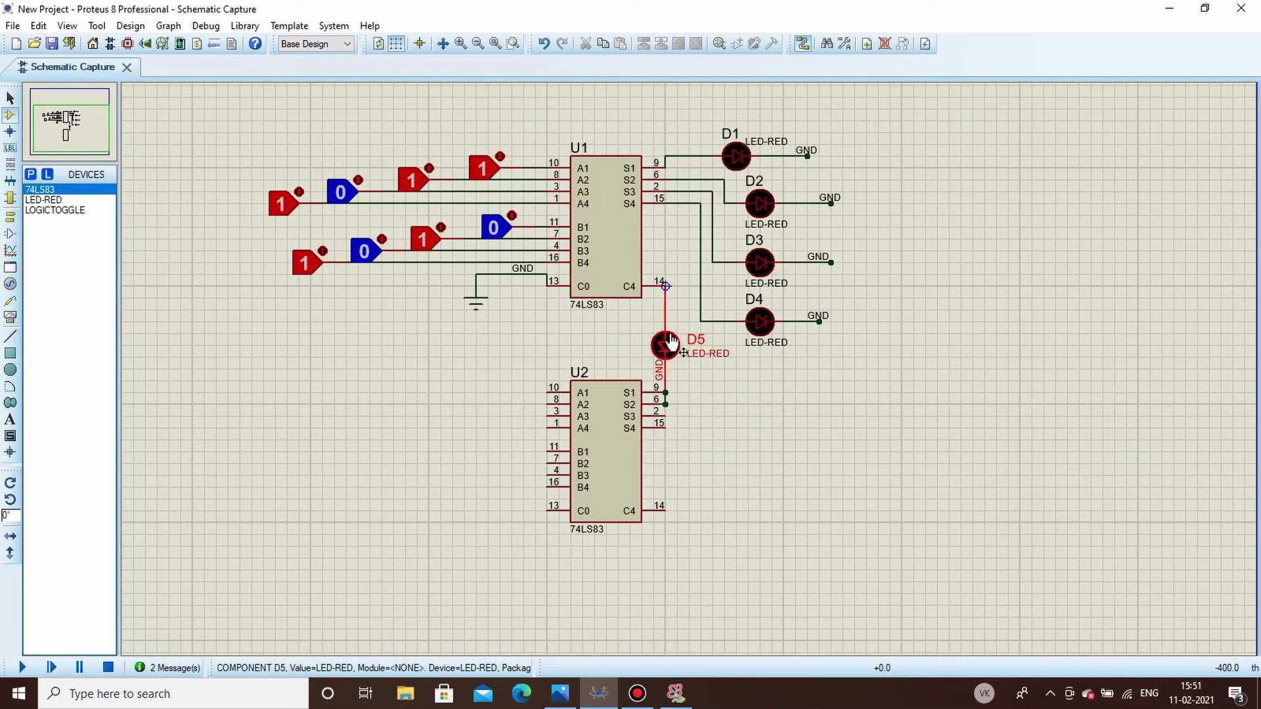
key("Delete")
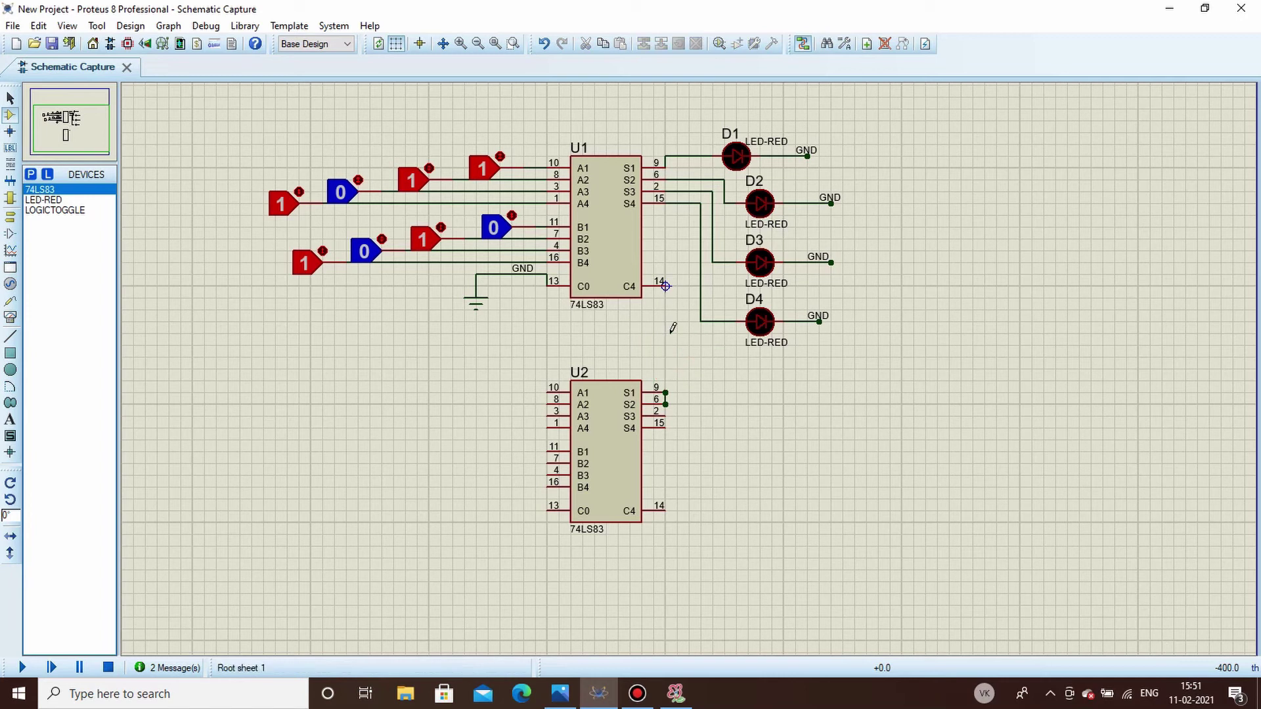
right_click(667, 400)
key("Escape")
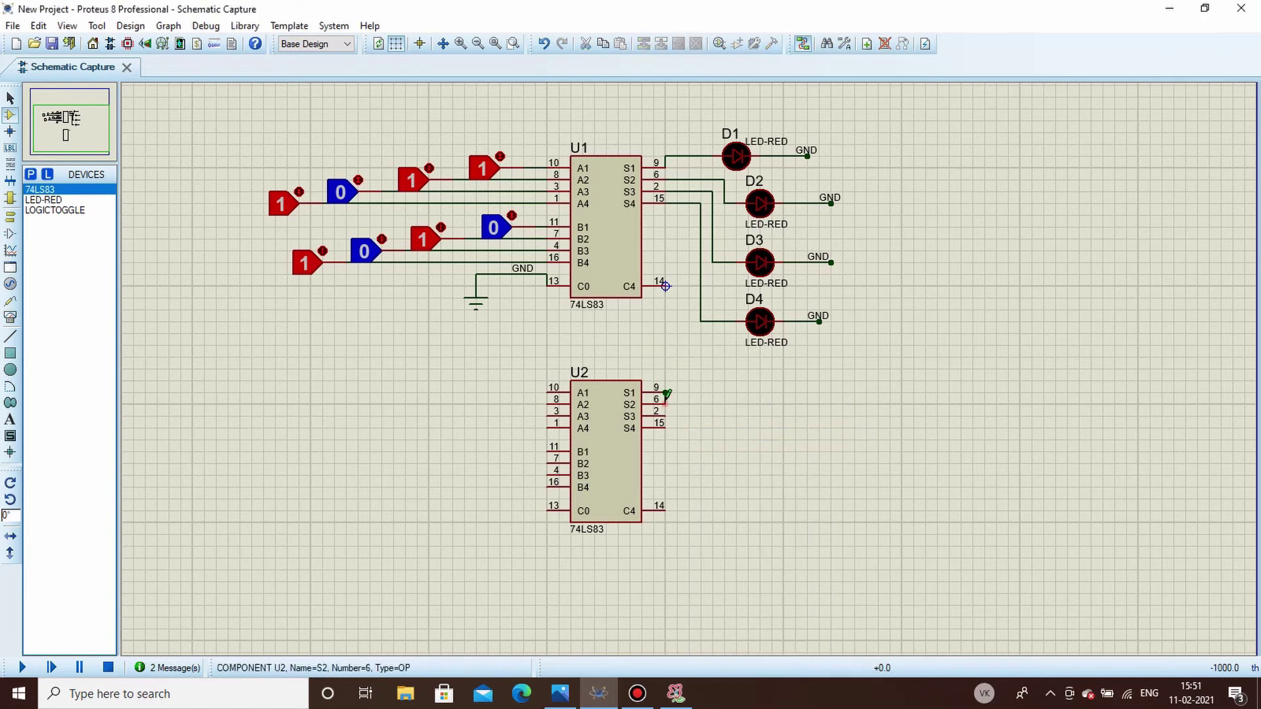
right_click(666, 398)
left_click(729, 438)
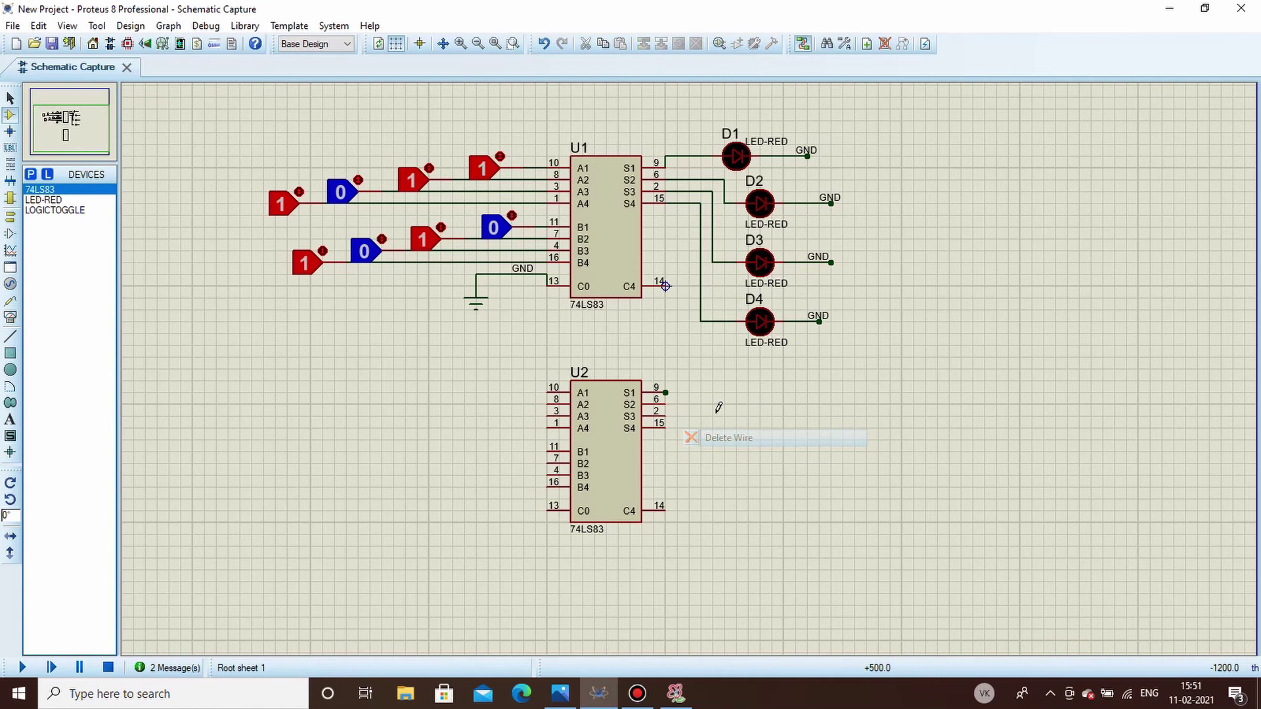
right_click(666, 392)
left_click(737, 429)
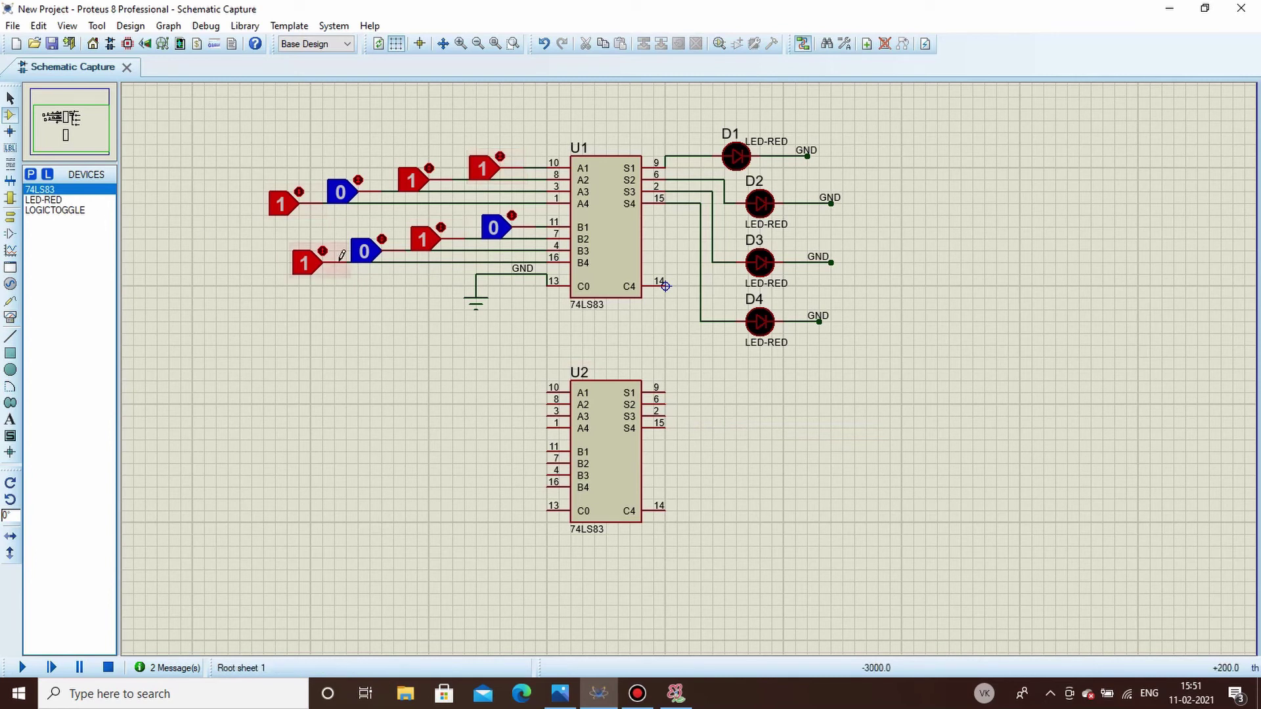
Place four logic toggles beside U2, one each for inputs A1, A2, B1 and B2.
left_click(39, 210)
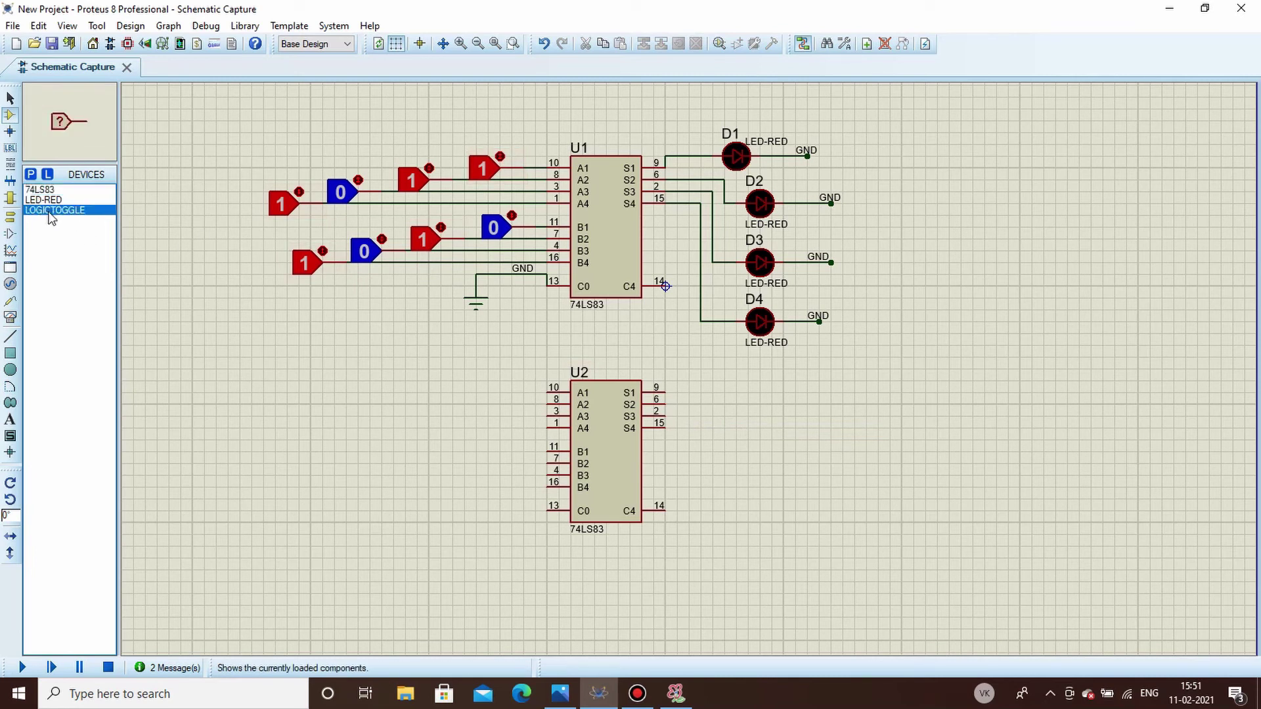
left_click(511, 391)
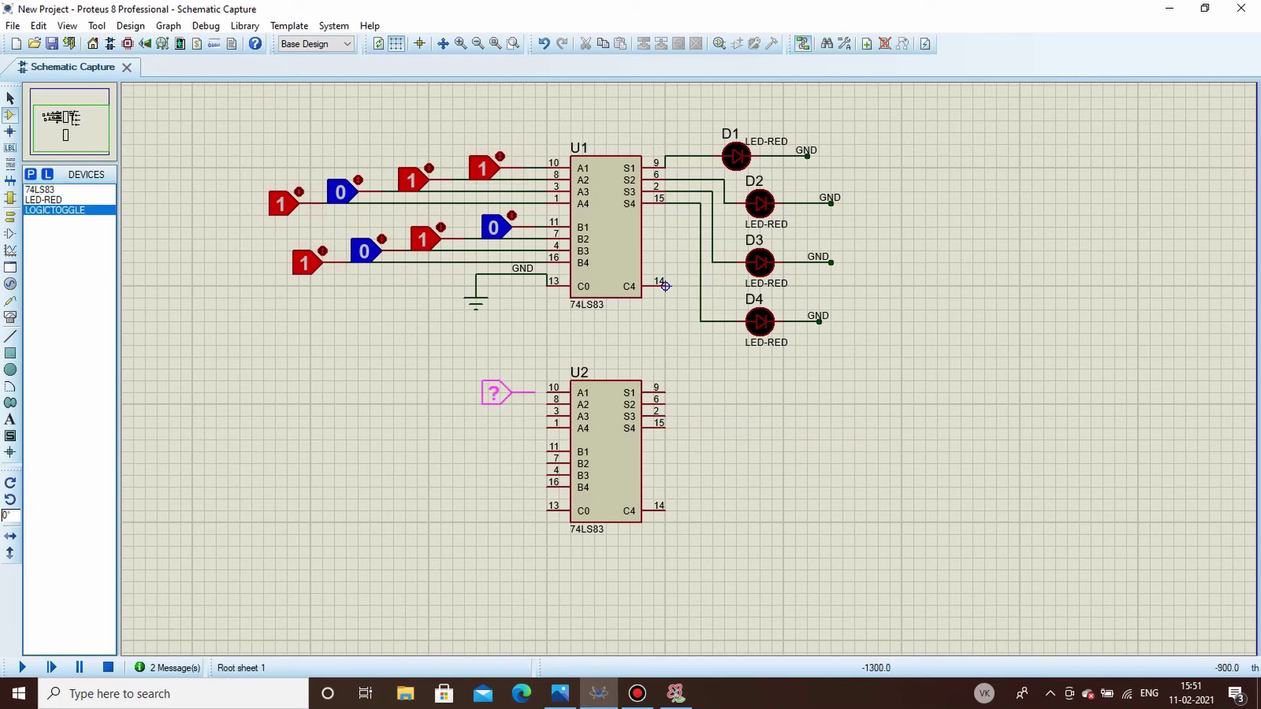
left_click(507, 390)
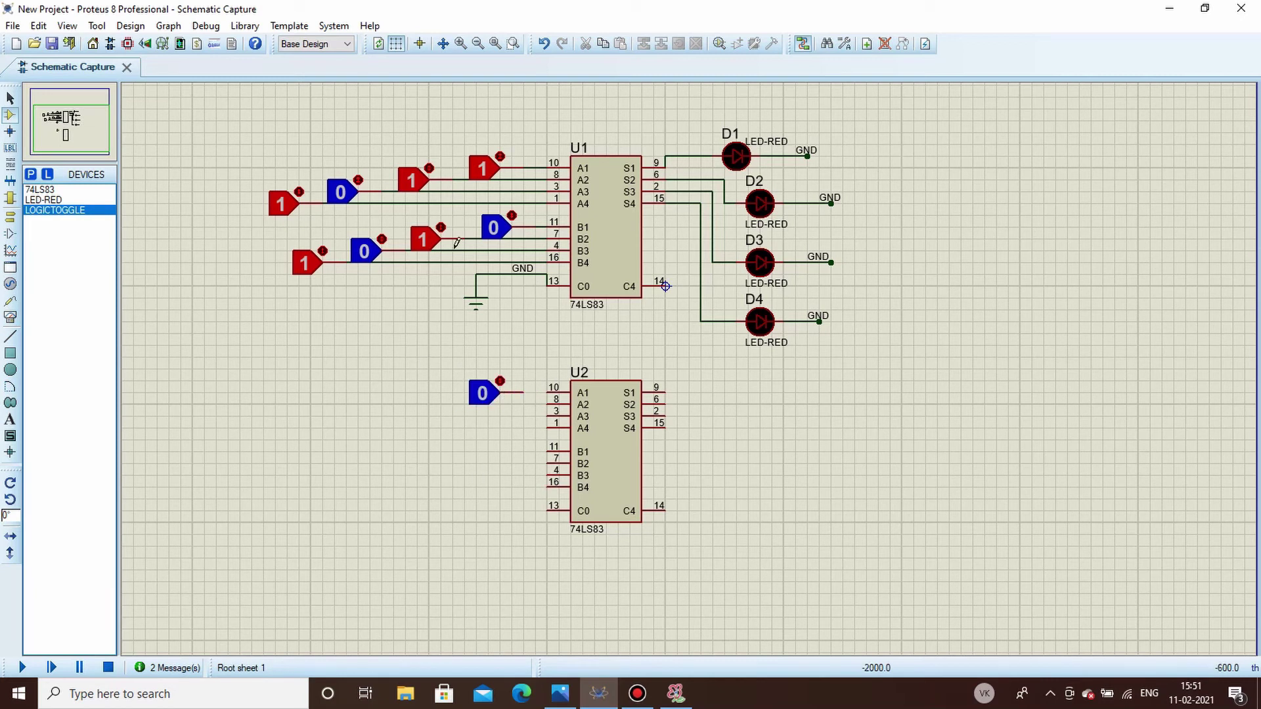
left_click(410, 402)
left_click(389, 404)
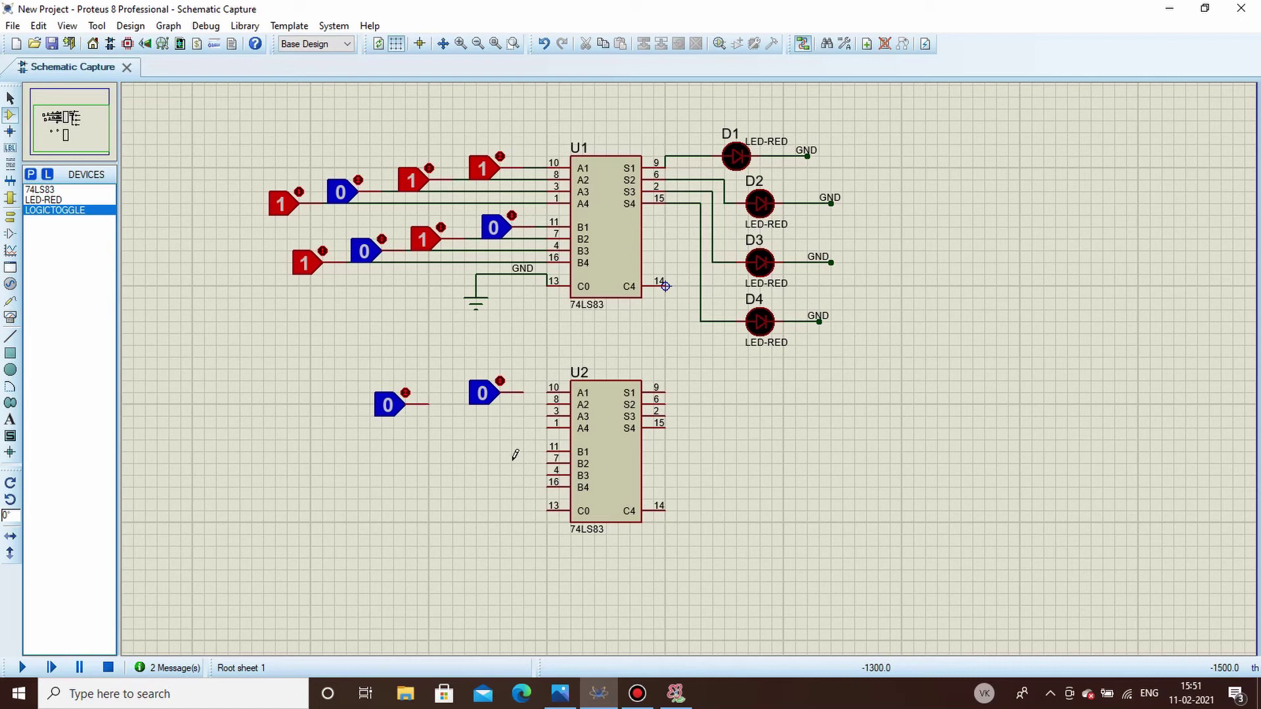
left_click(515, 454)
left_click(484, 452)
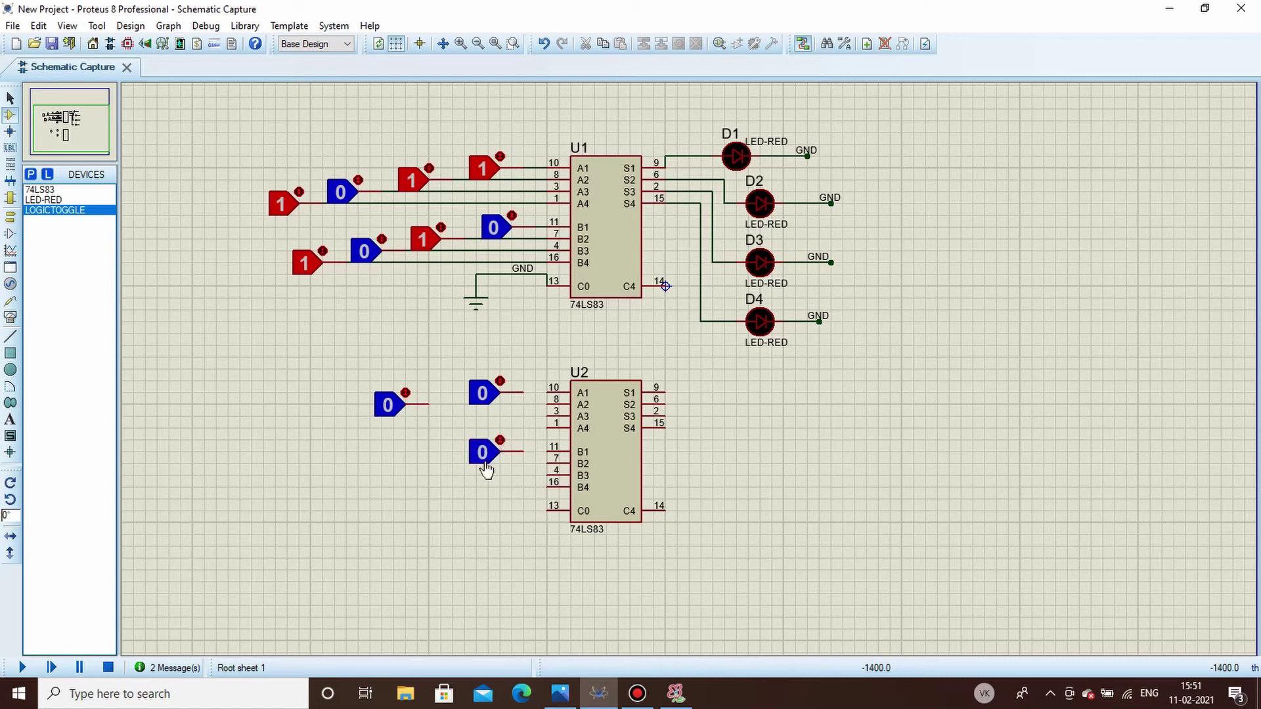
left_click(402, 475)
left_click(401, 464)
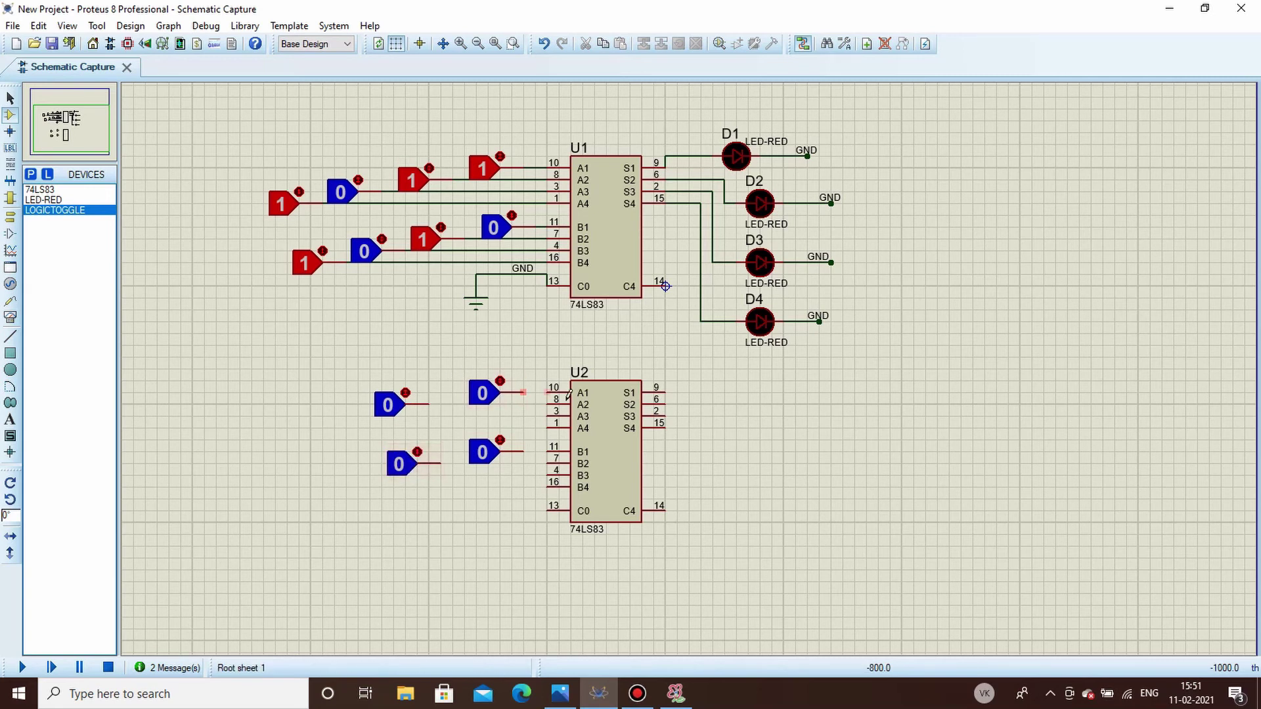
Wire the four new logic toggles to U2's A1, A2, B1 and B2 pins.
scroll(519, 452, "up", 2)
left_click(725, 297)
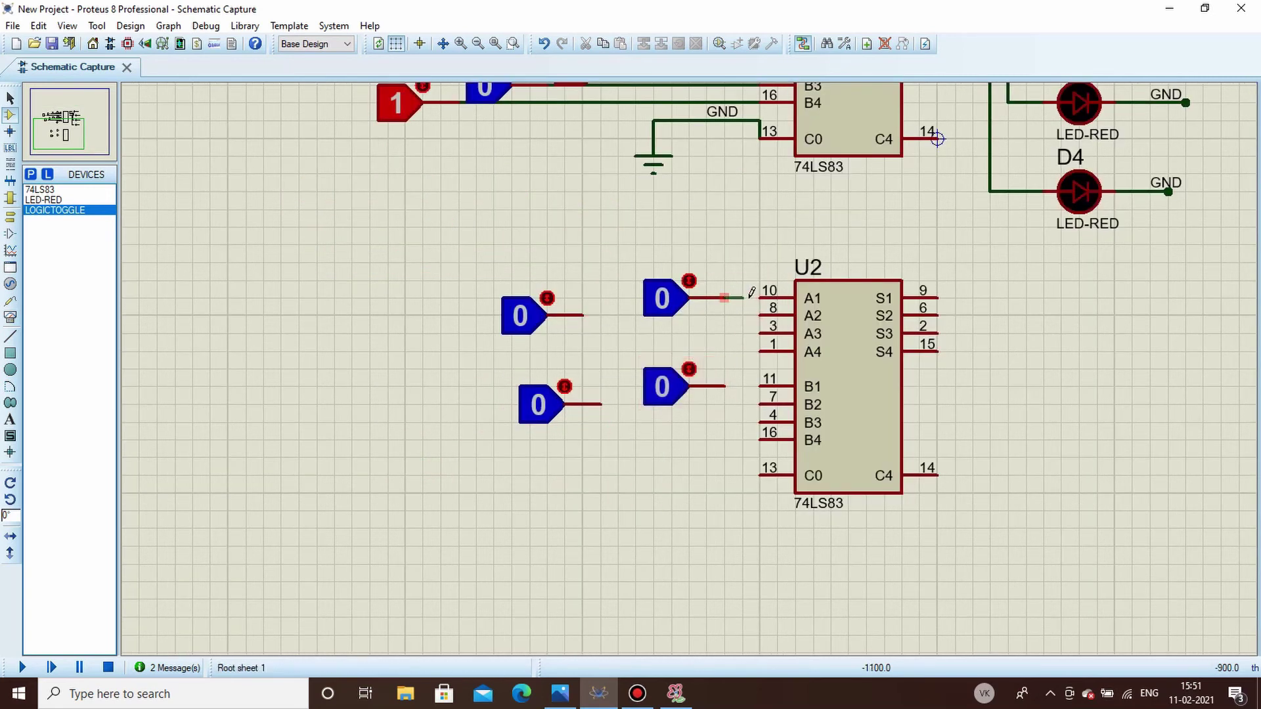
left_click(760, 297)
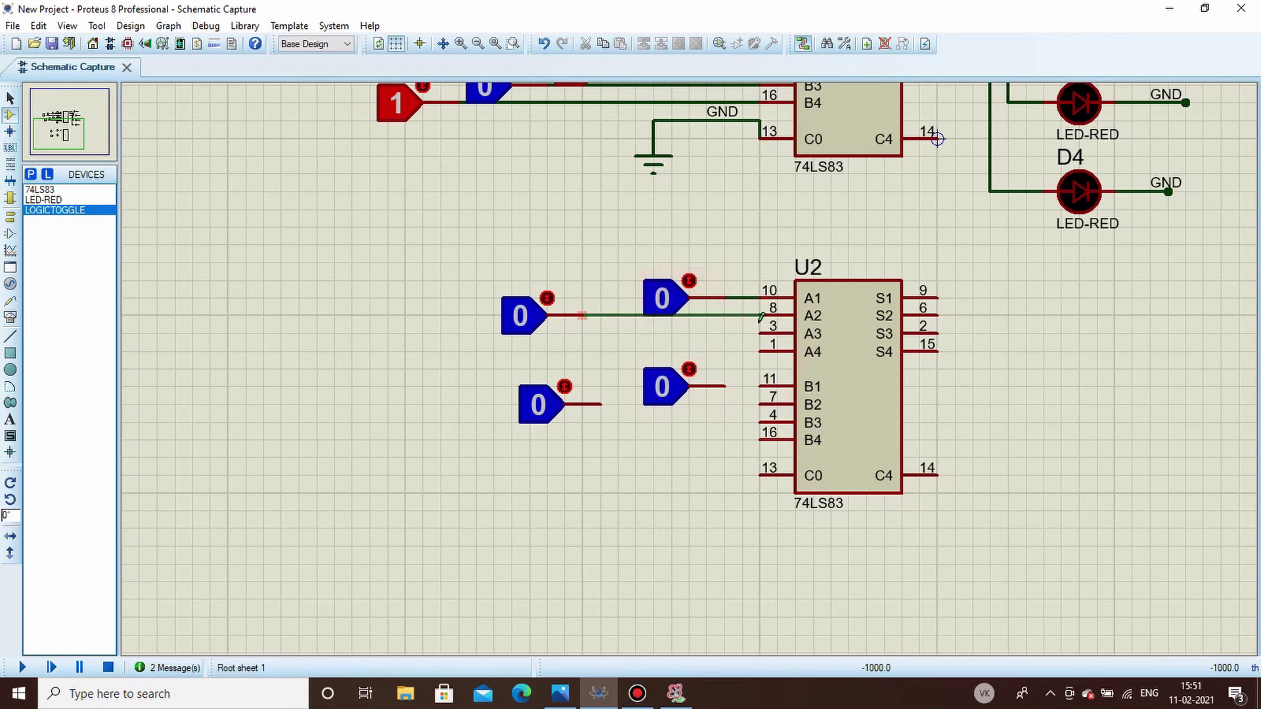
left_click(760, 315)
left_click(725, 385)
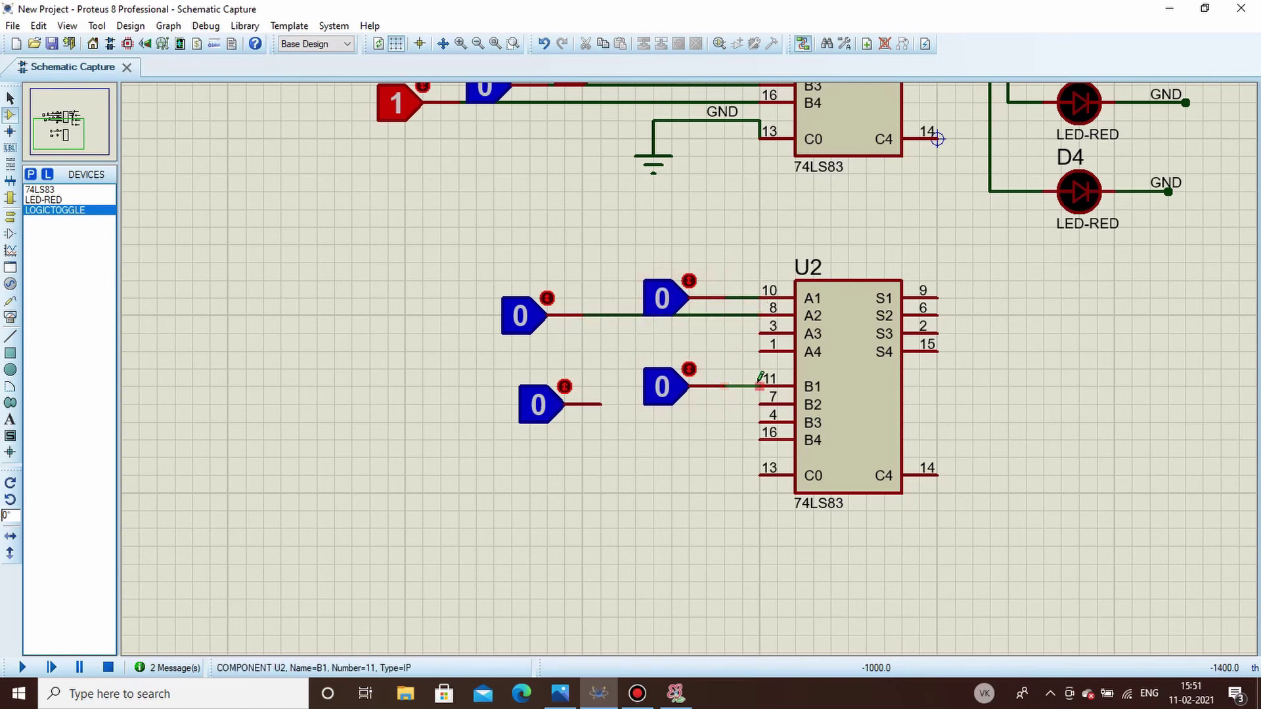
left_click(760, 386)
left_click(610, 402)
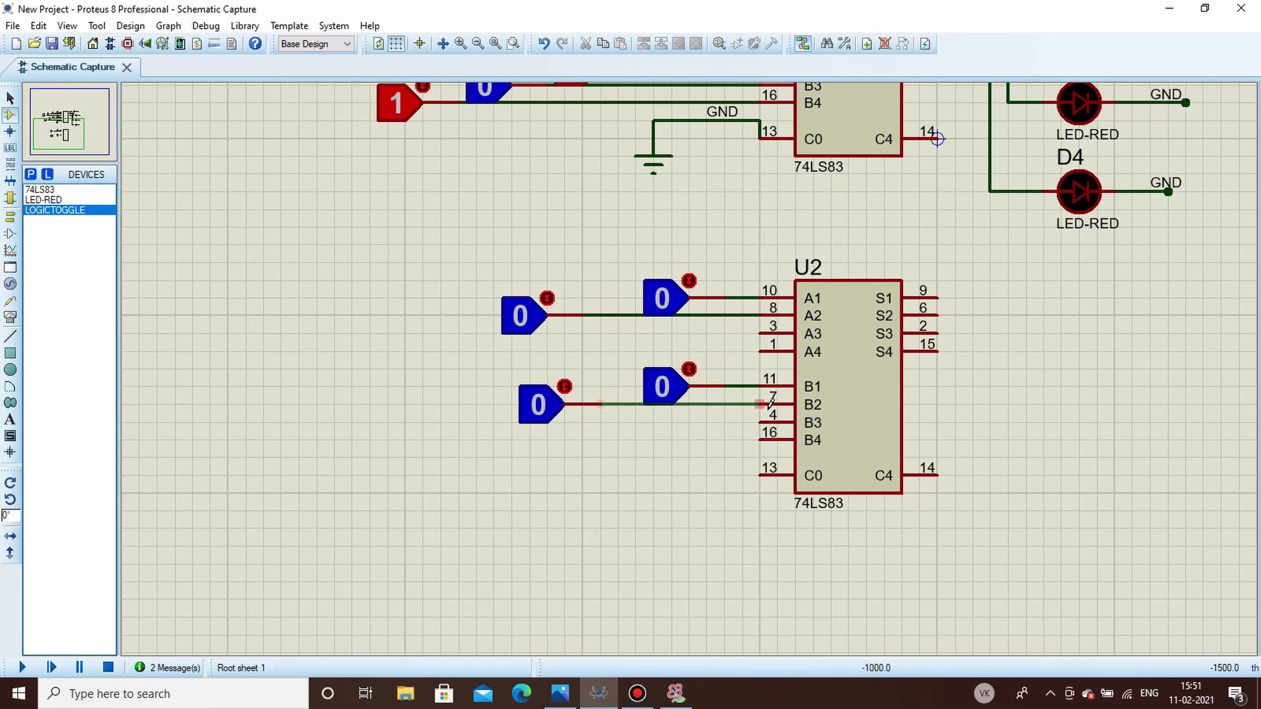
left_click(776, 399)
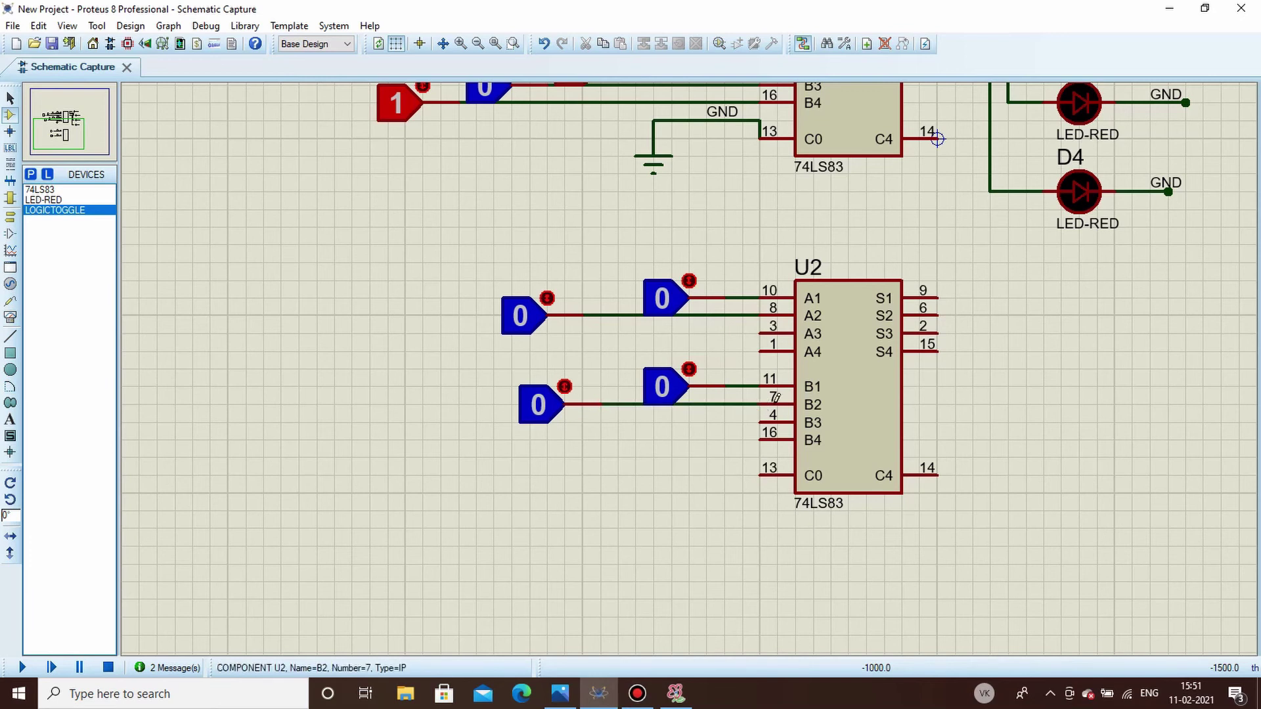
Draw a wire stub down from U2's C0 pin and label it GND.
left_click(760, 475)
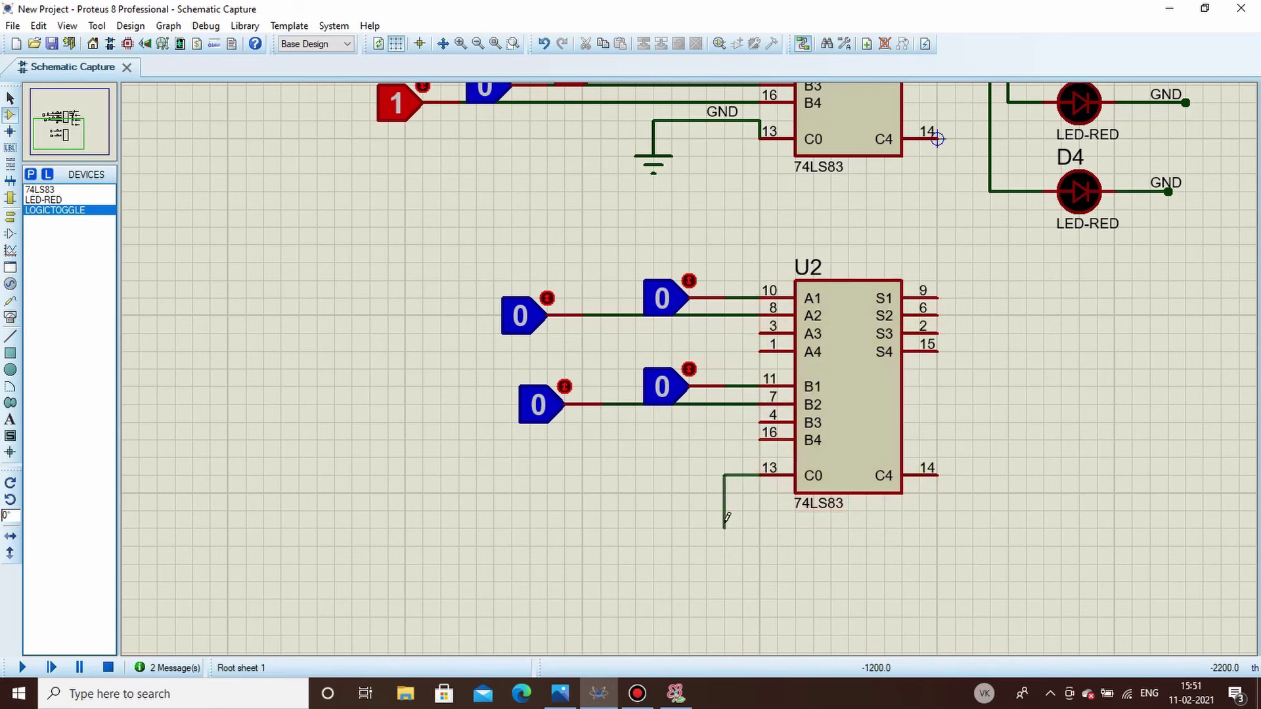
double_click(724, 527)
right_click(724, 519)
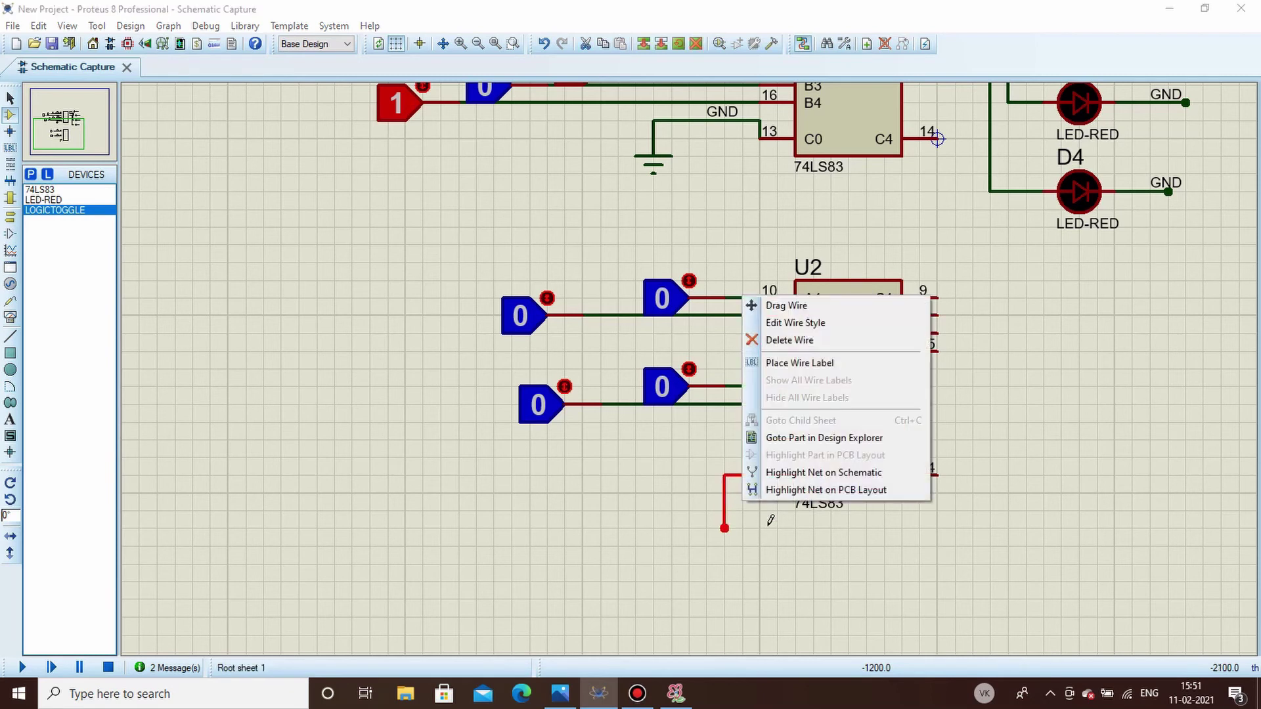
left_click(800, 363)
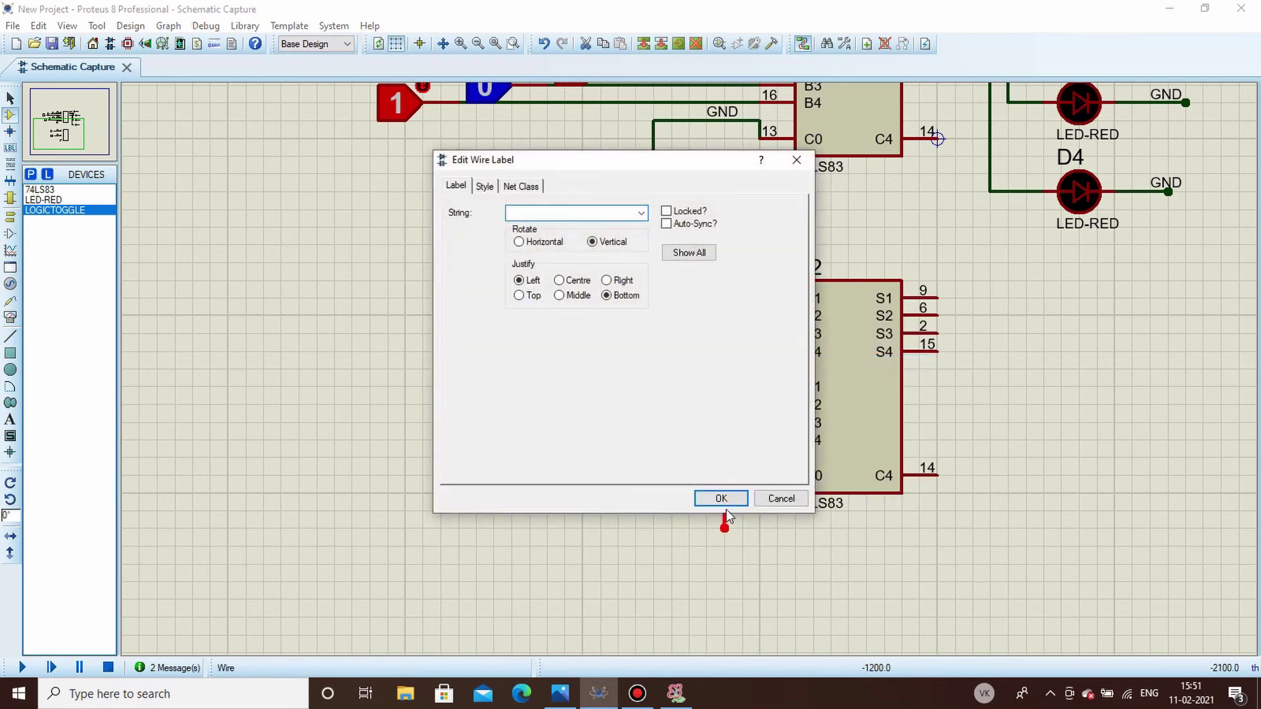
type("GND")
left_click(720, 499)
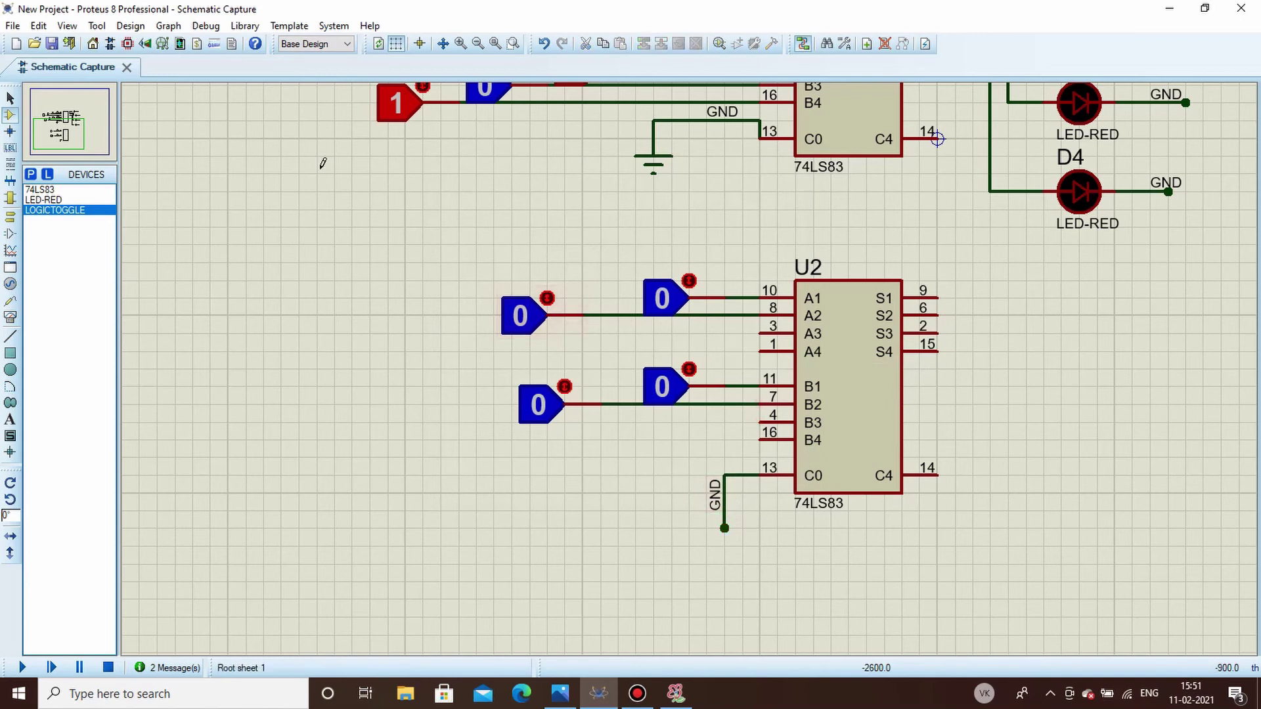
Place two red LEDs beside U2's outputs, one below the other, each rotated anti-clockwise to lie horizontally.
left_click(57, 200)
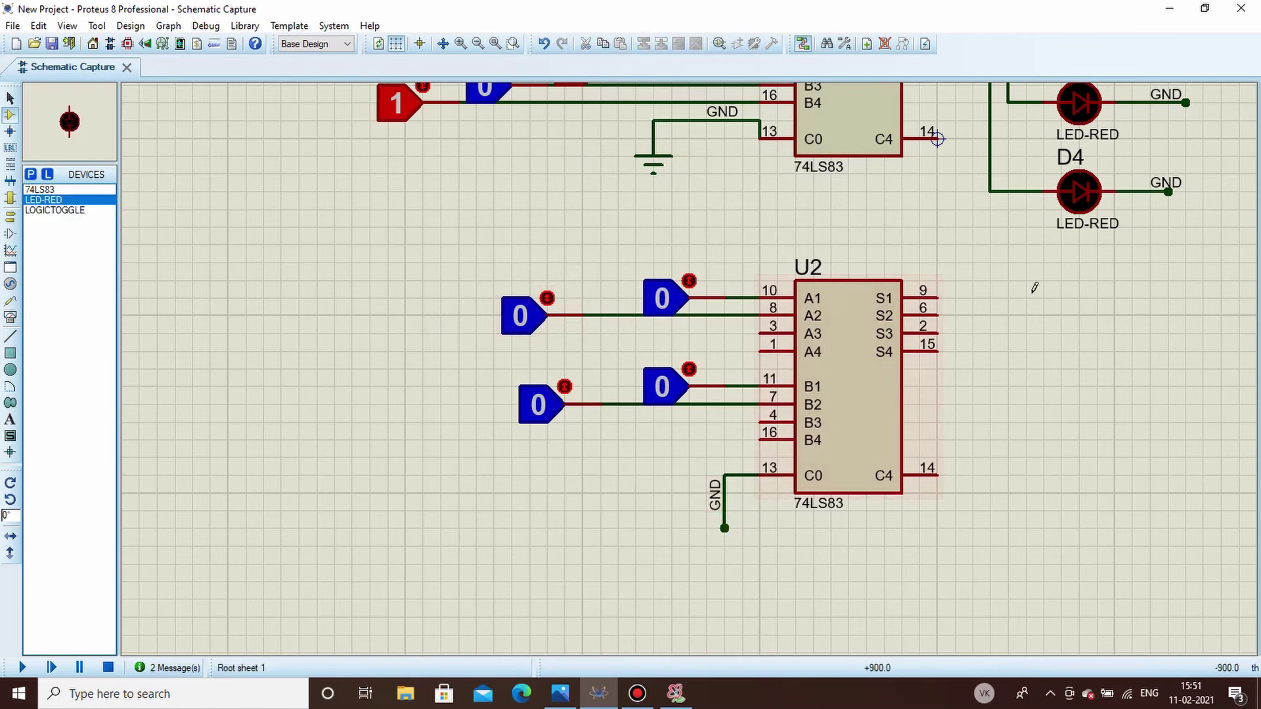
left_click(1044, 298)
right_click(1045, 299)
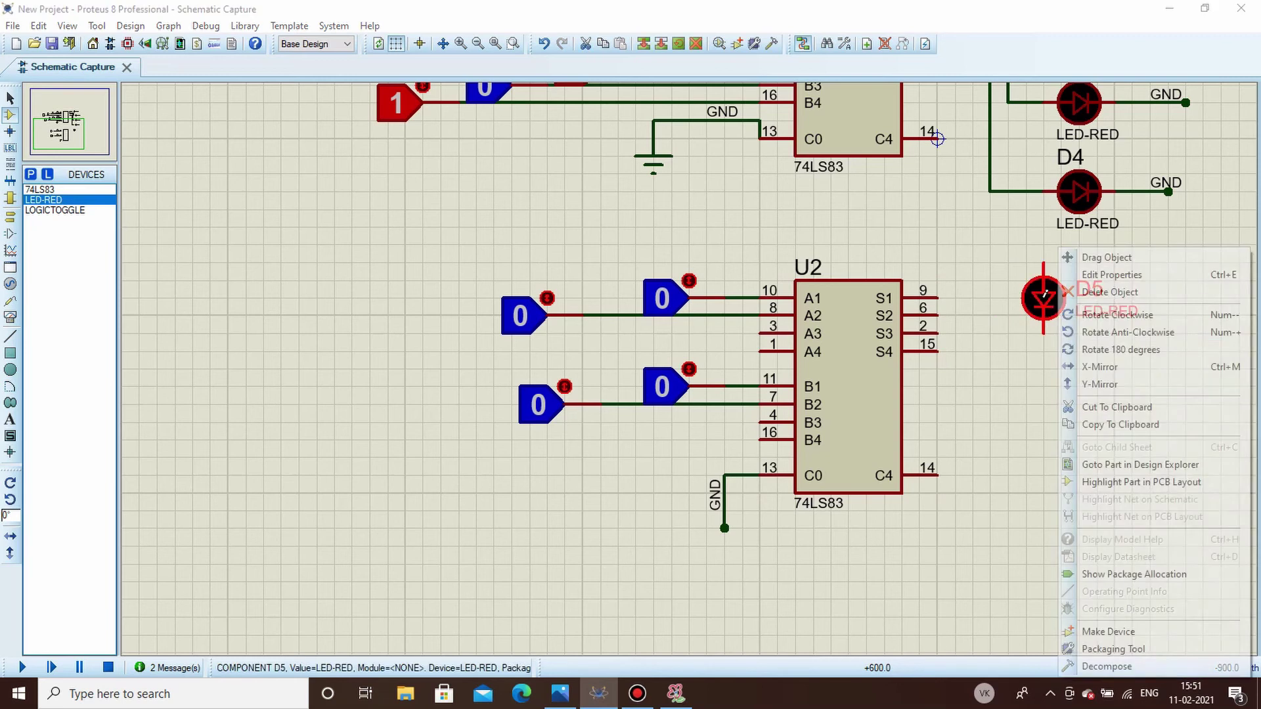
left_click(1116, 329)
right_click(1046, 356)
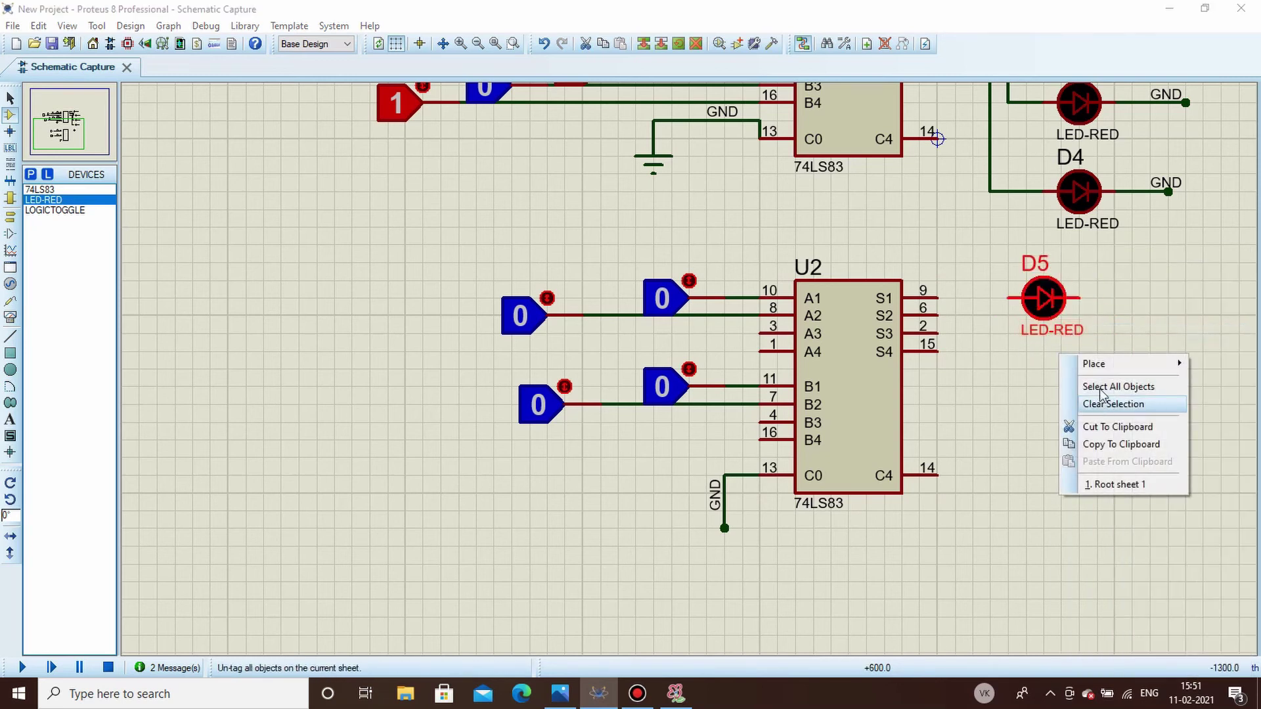
left_click(1113, 404)
left_click(1060, 404)
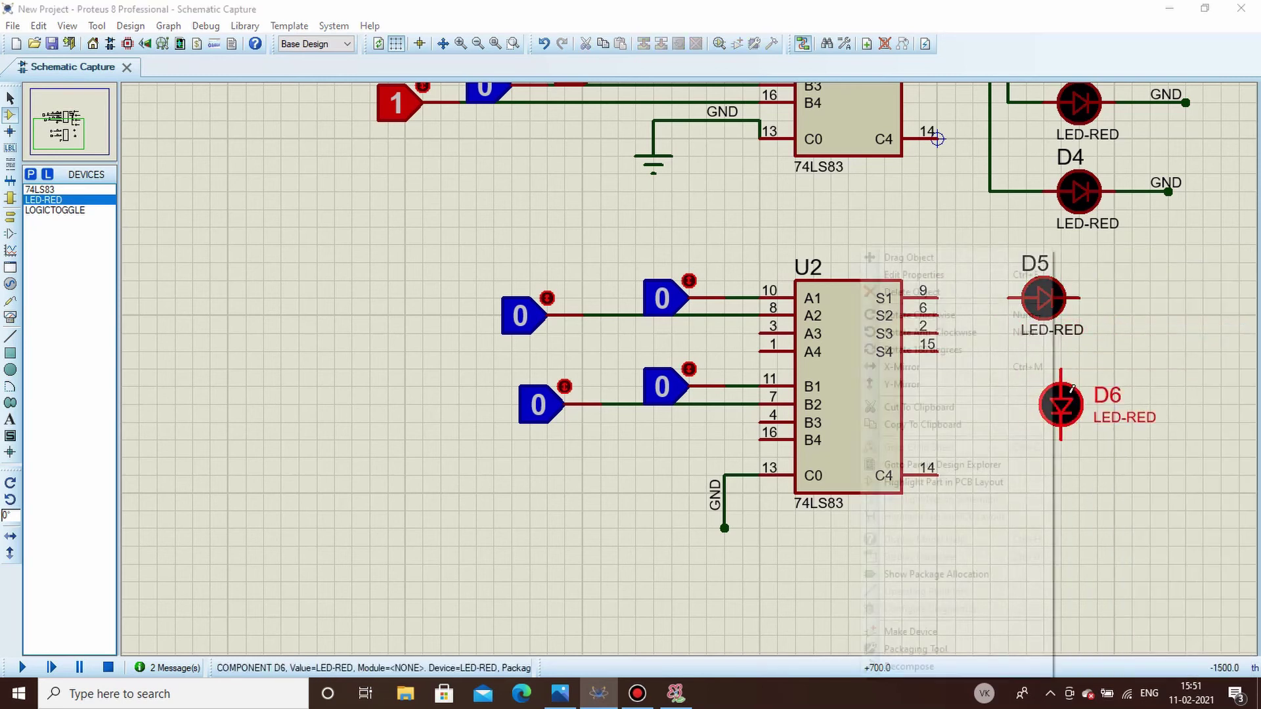
right_click(1061, 404)
left_click(913, 328)
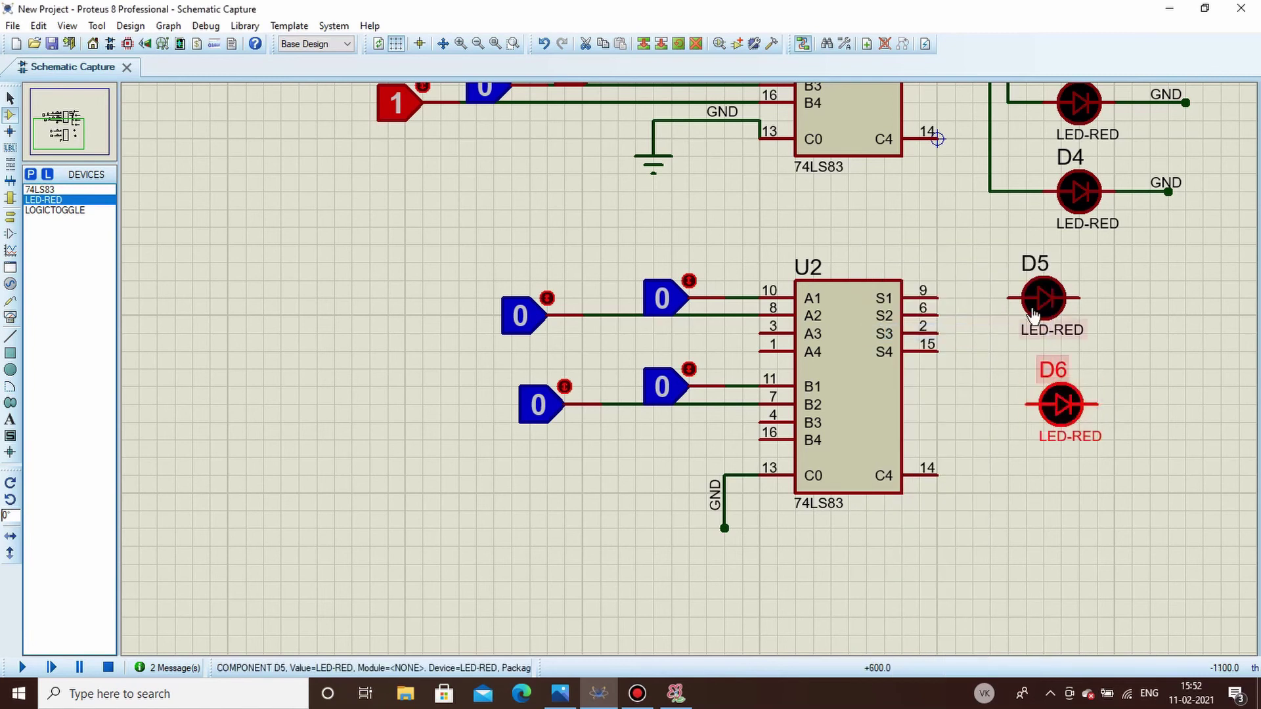
Wire U2's S1 output to LED D5 and its S2 output to LED D6.
left_click(1008, 298)
left_click(946, 297)
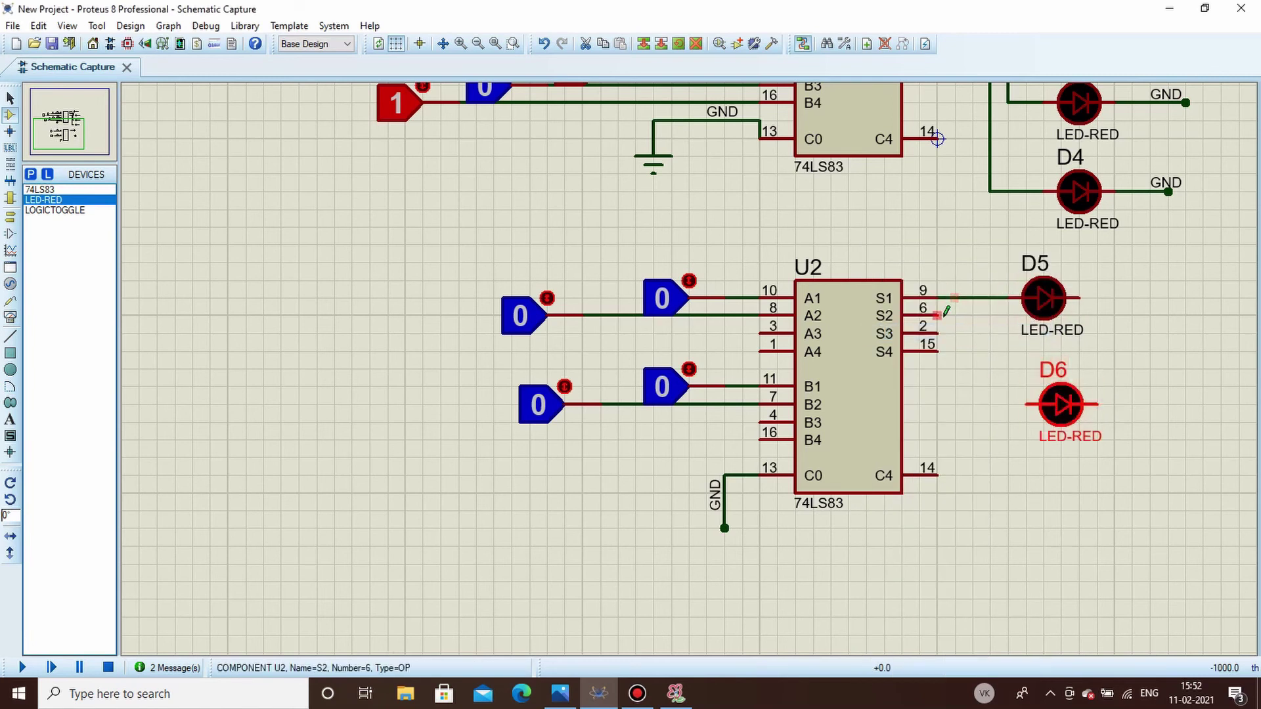
left_click(938, 316)
left_click(1035, 402)
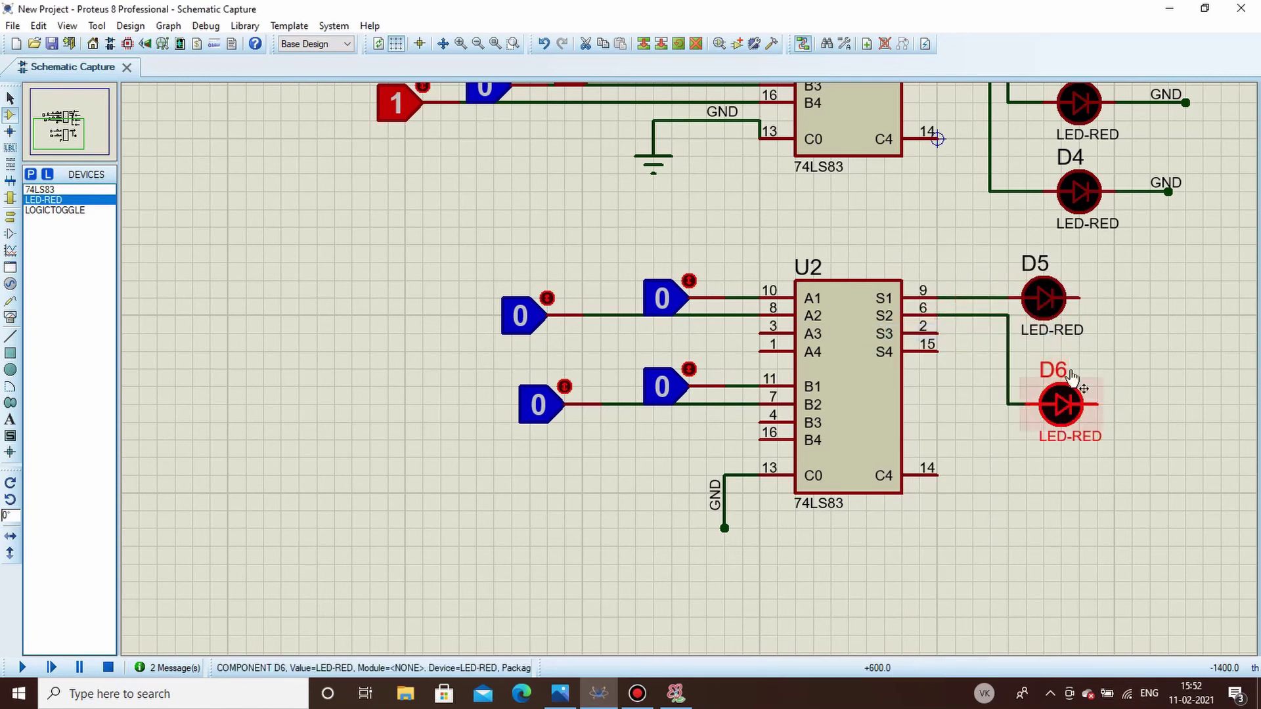
Draw a short open-ended wire from the free terminal of each of the LEDs D5 and D6.
left_click(1080, 297)
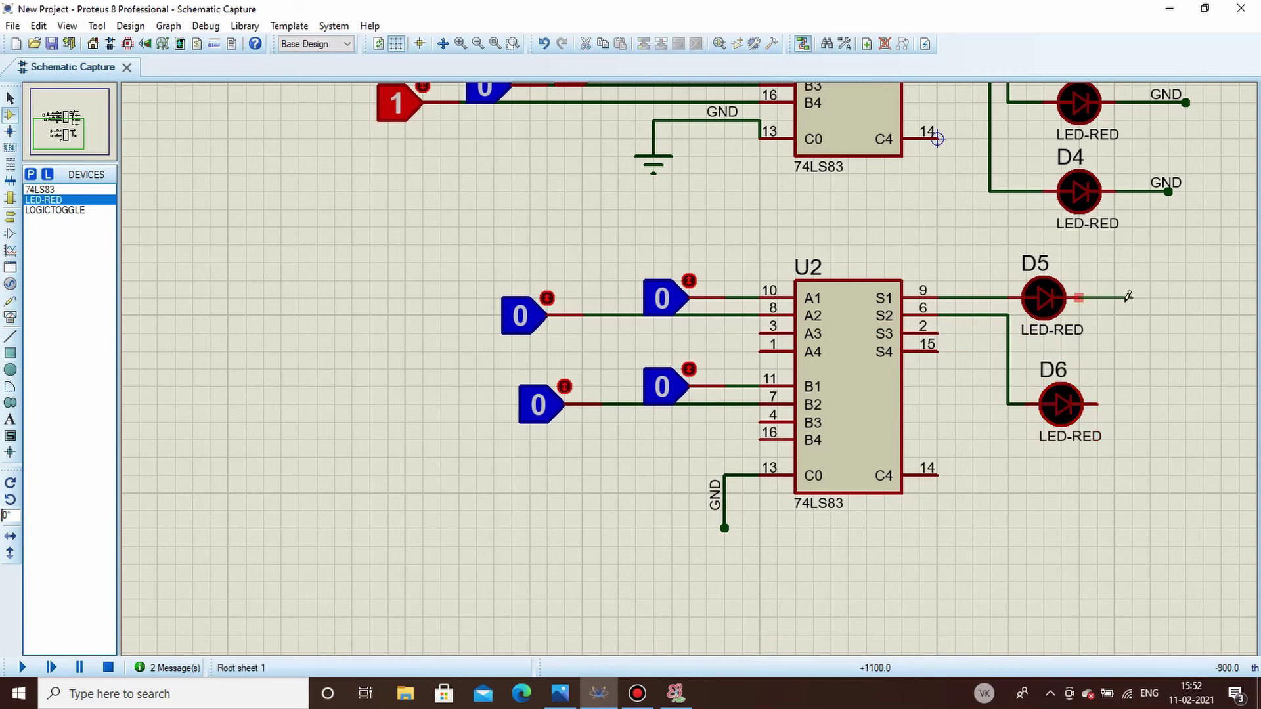
double_click(1130, 298)
left_click(1096, 404)
double_click(1150, 405)
right_click(1150, 405)
left_click(1162, 349)
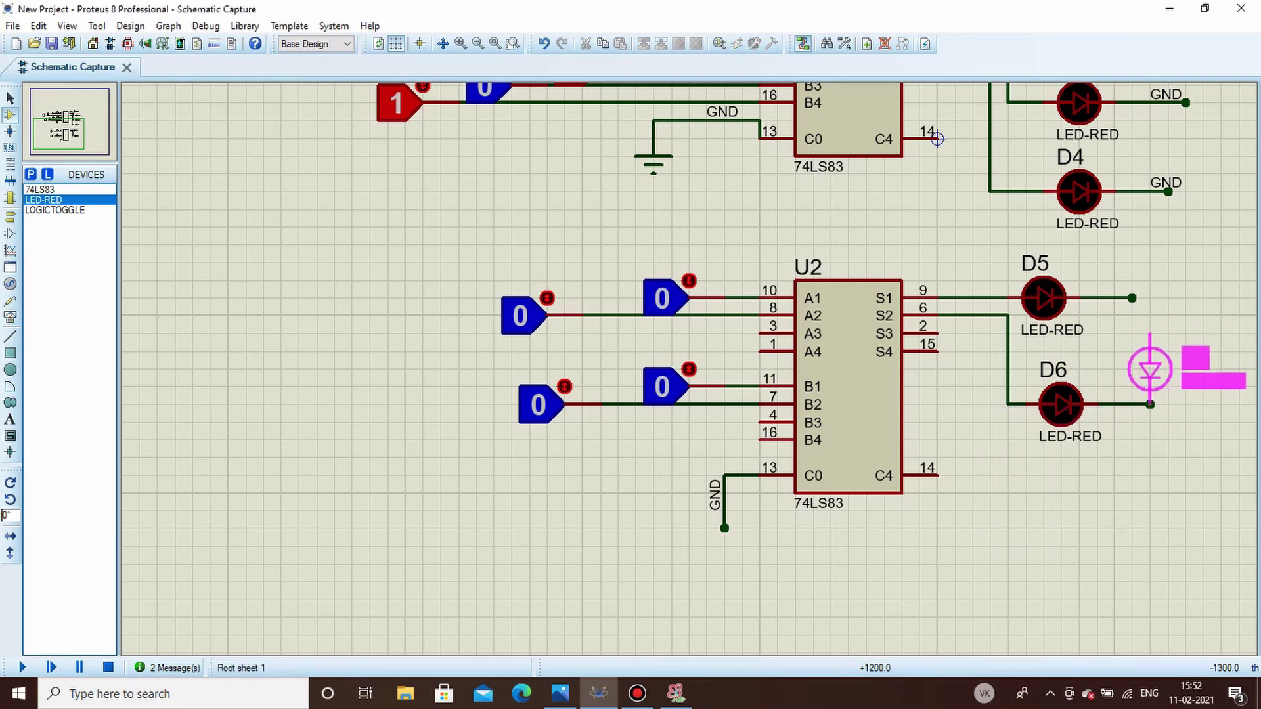
Label the open-ended wires of LEDs D6 and D5 as GND.
right_click(1121, 405)
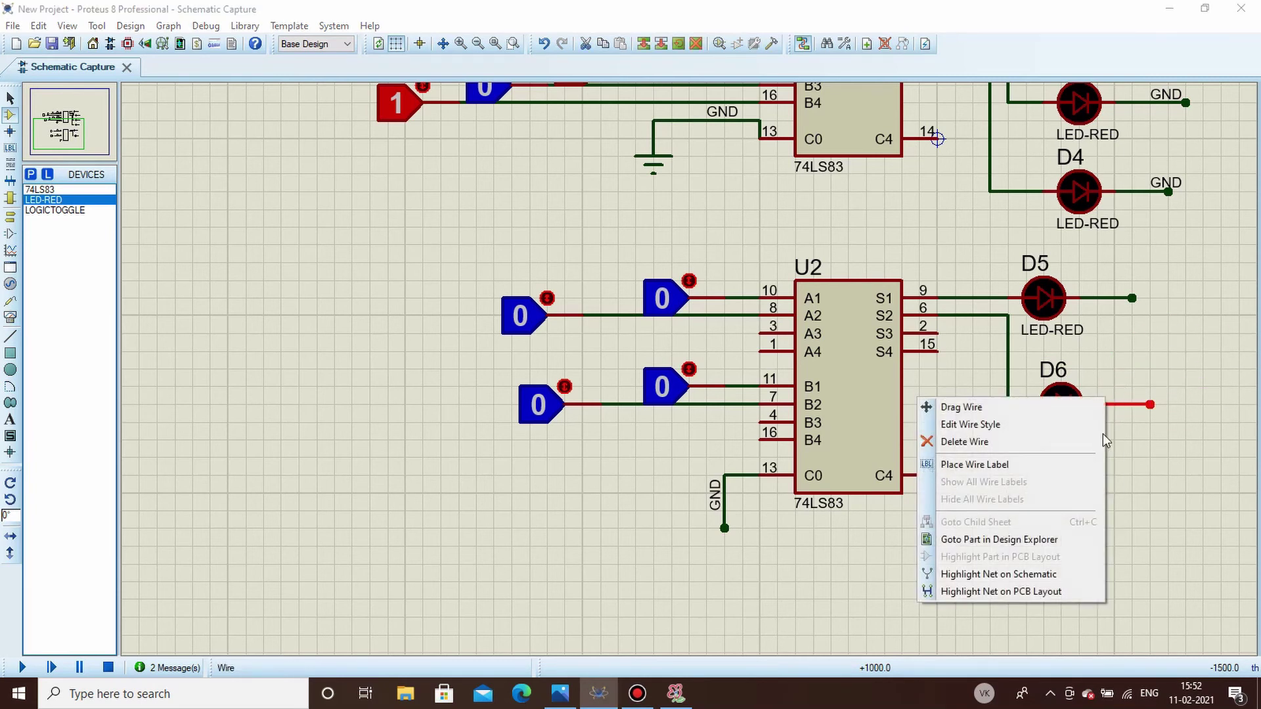
left_click(1067, 463)
type("GND")
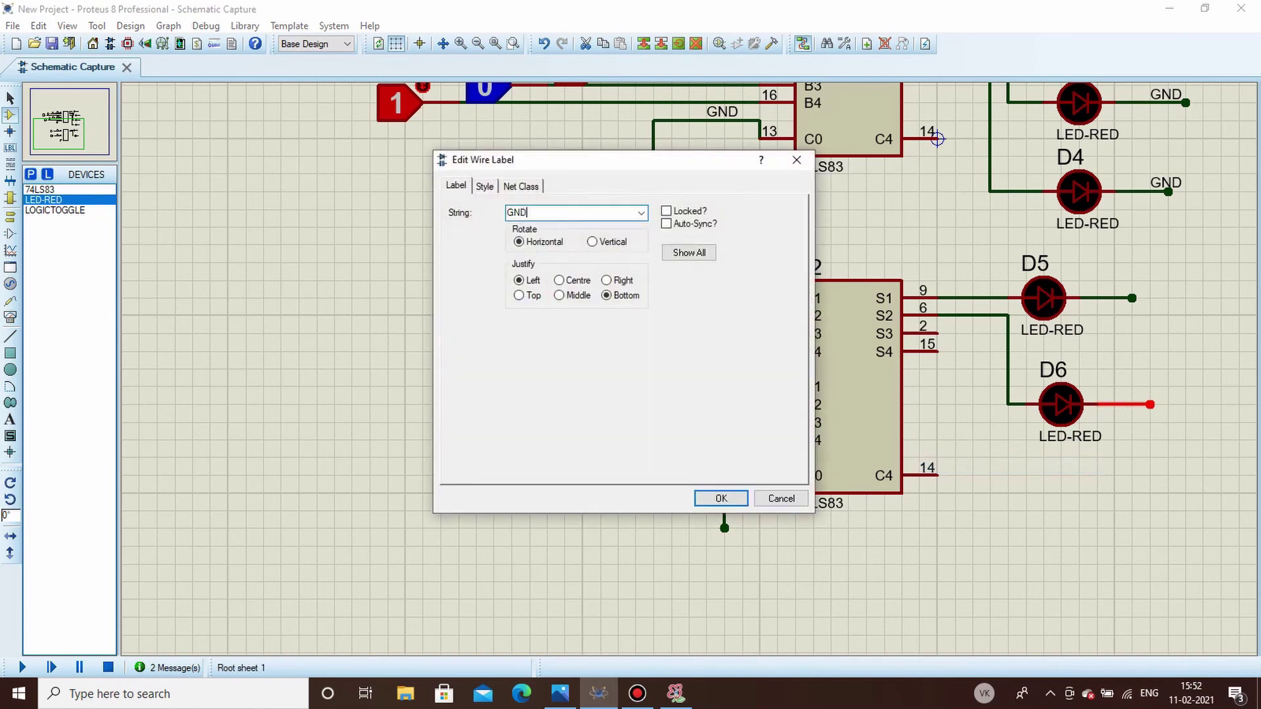
key("Return")
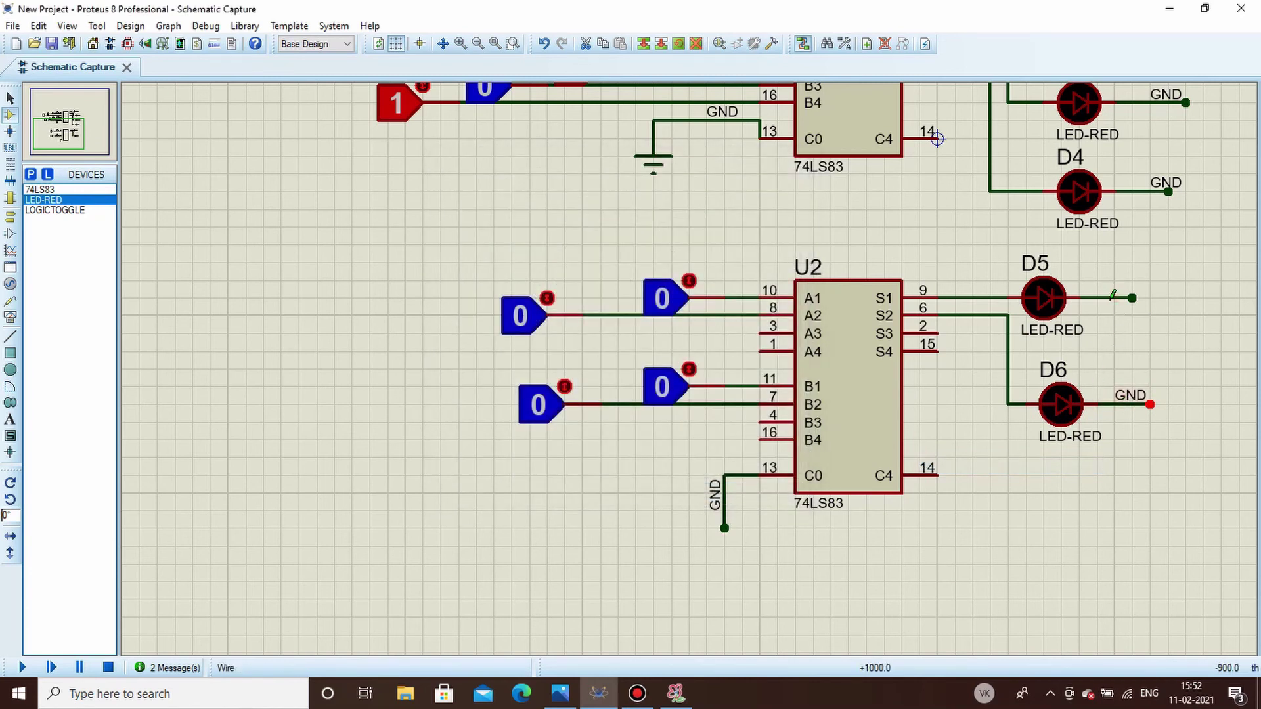
right_click(1116, 298)
left_click(1039, 362)
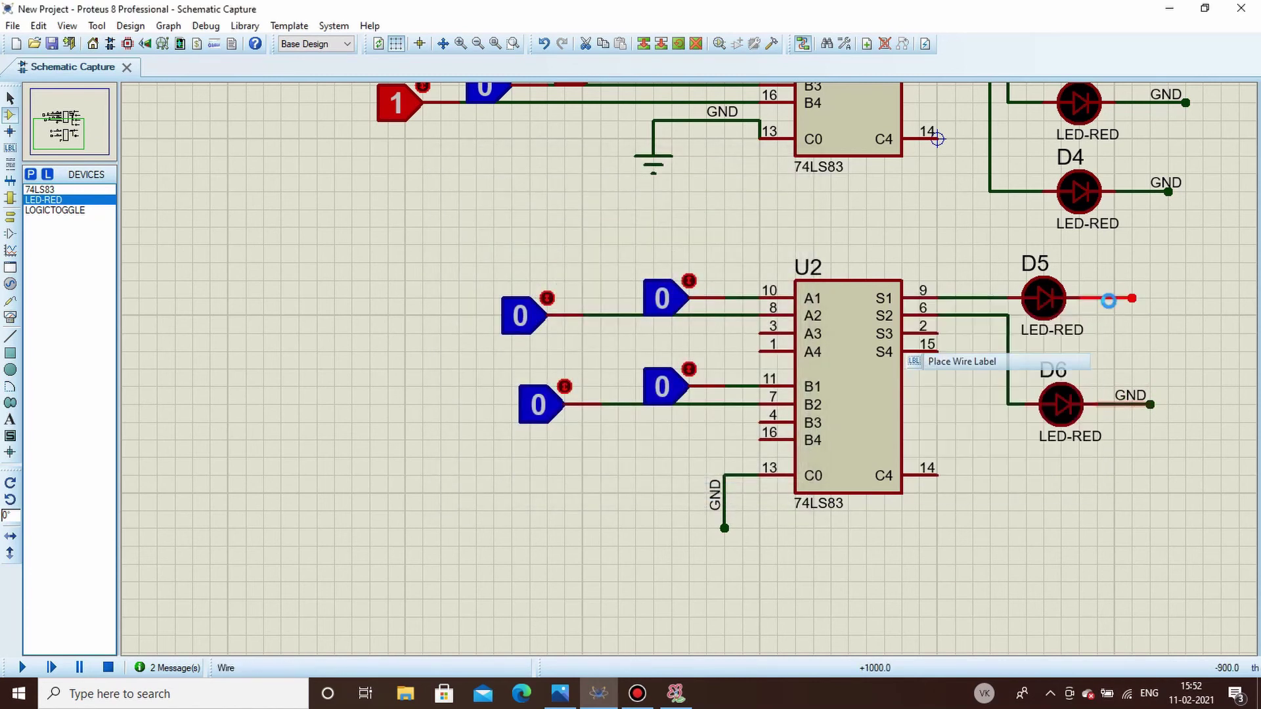
type("GND")
key("Return")
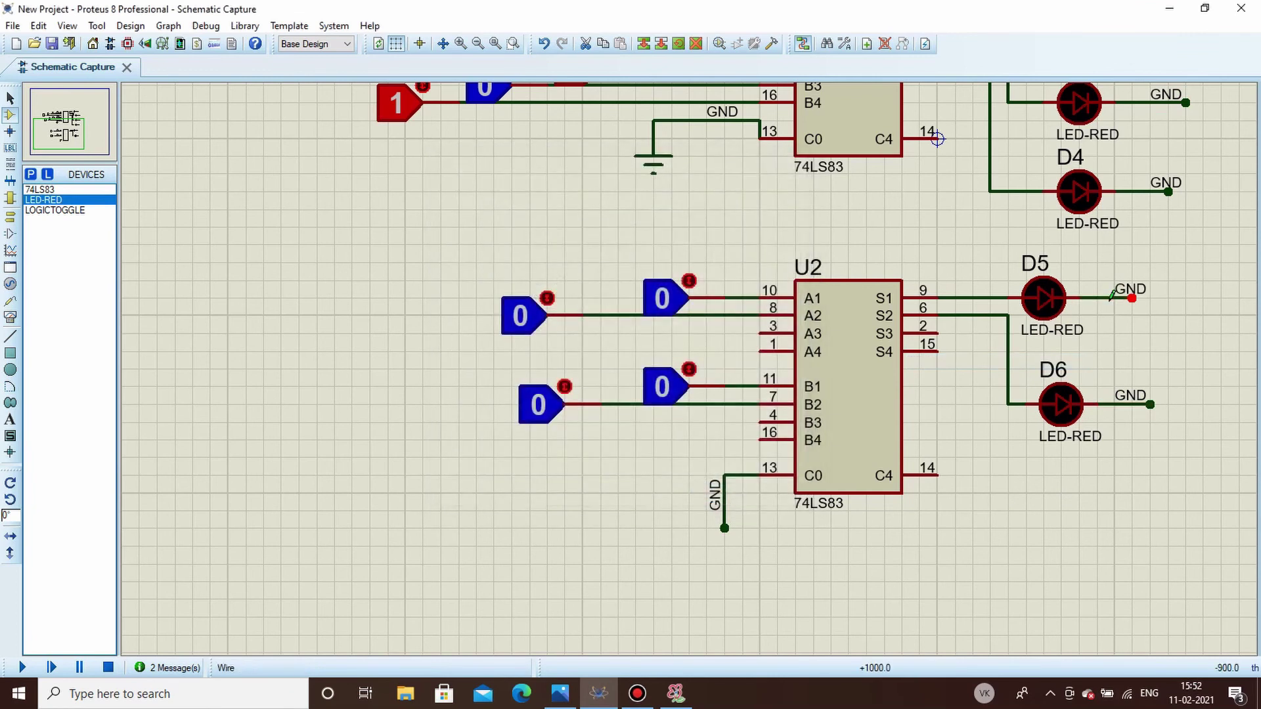
left_click(1023, 481)
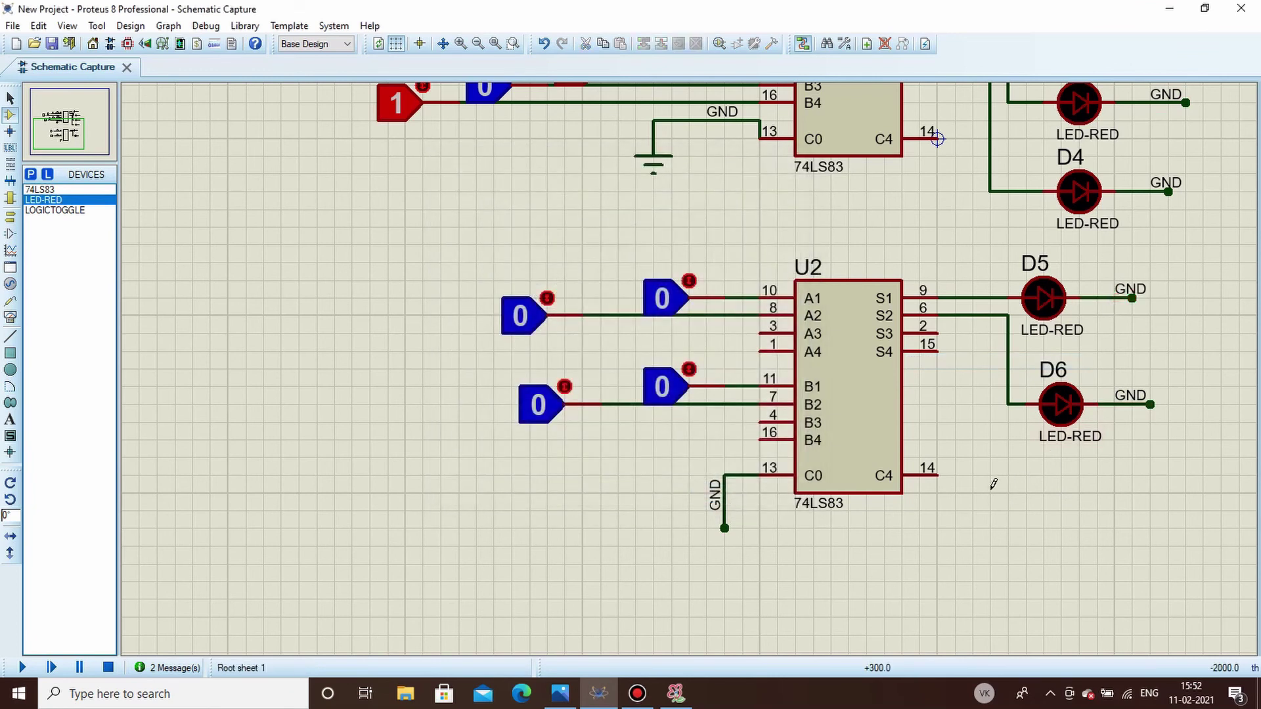
Place a red LED vertically beside U2's C4 output and wire C4 to the LED's upper terminal.
left_click(994, 484)
left_click(973, 512)
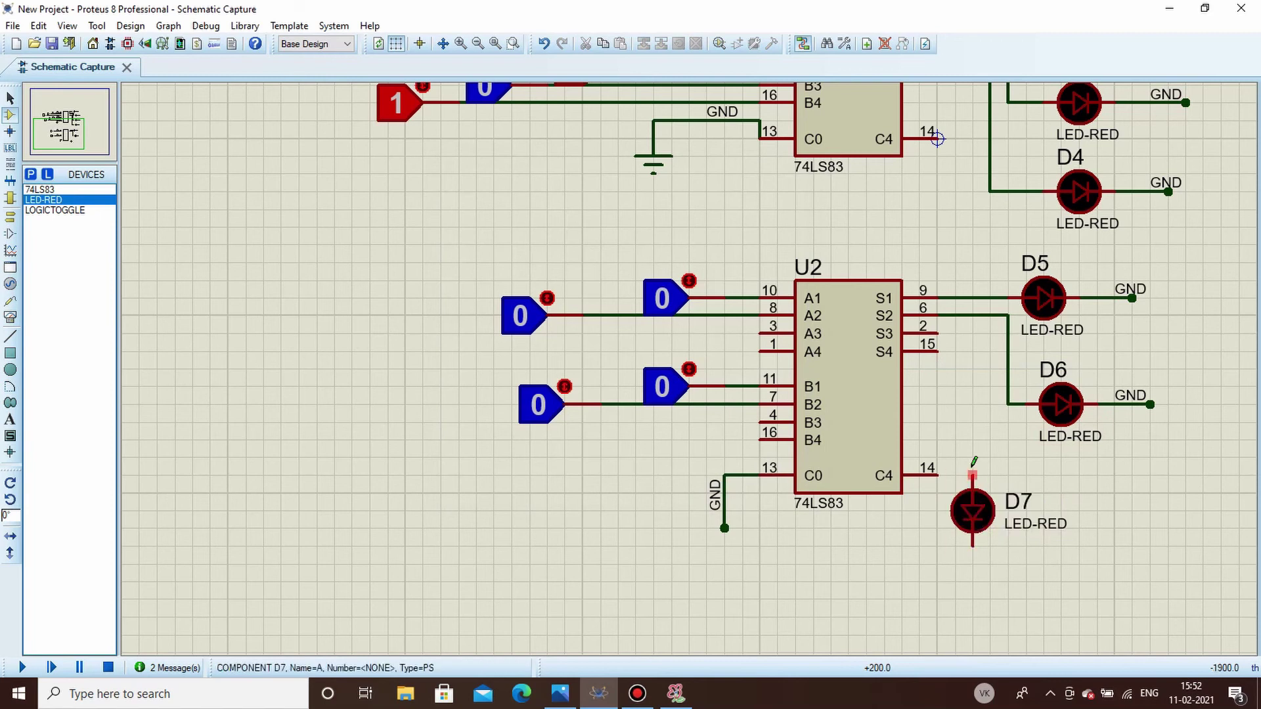
left_click(937, 474)
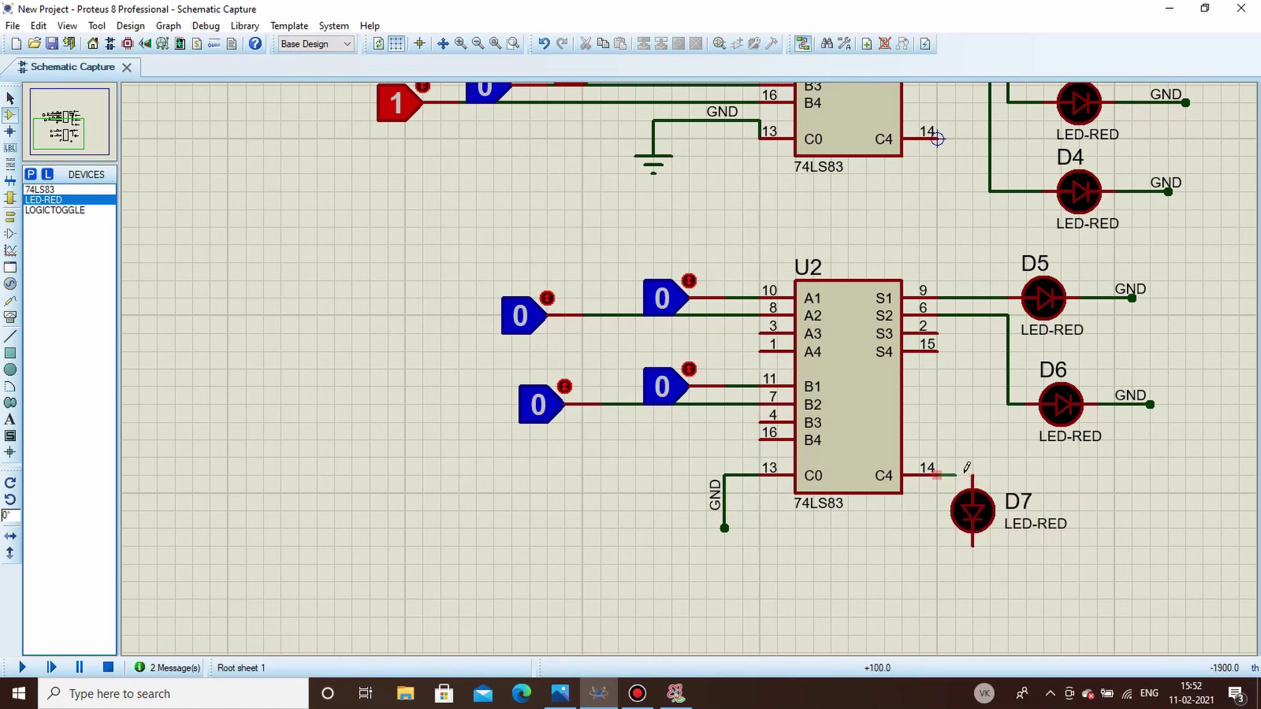
left_click(972, 477)
Draw a short open-ended wire down from LED D7's free terminal and label it GND.
left_click(973, 547)
double_click(973, 599)
right_click(975, 587)
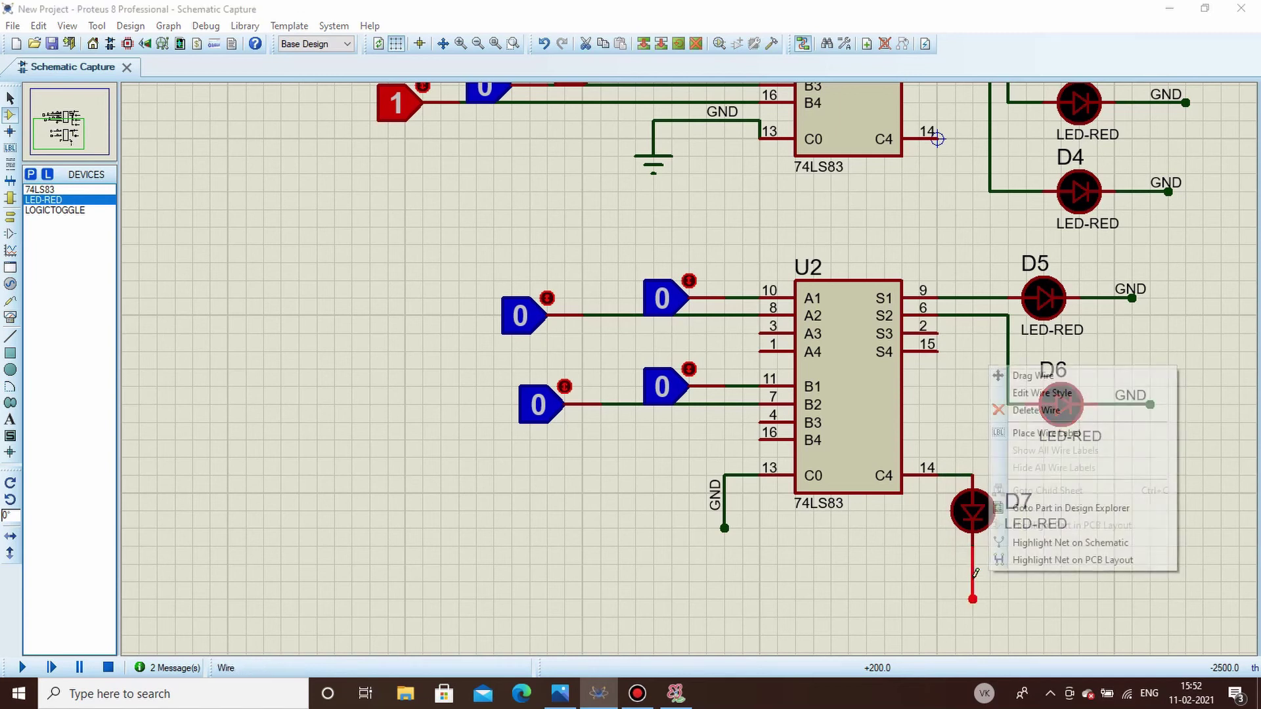
left_click(1036, 432)
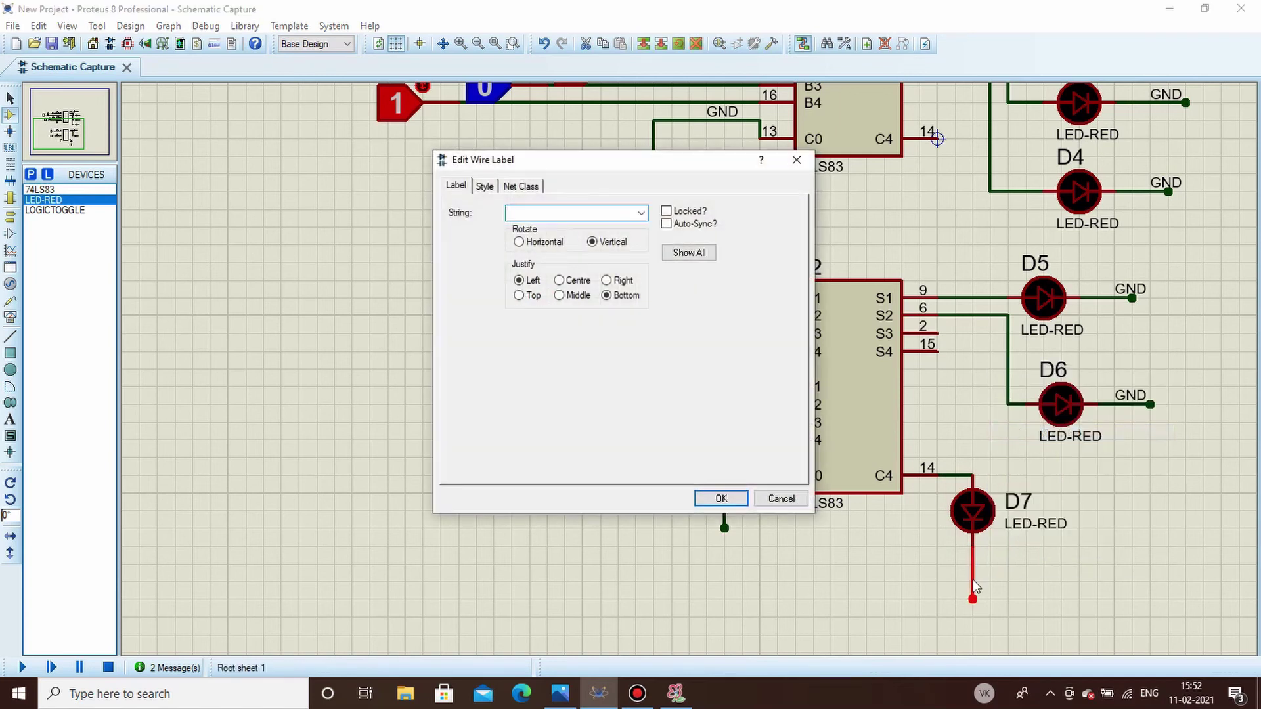
type("GND")
key("Return")
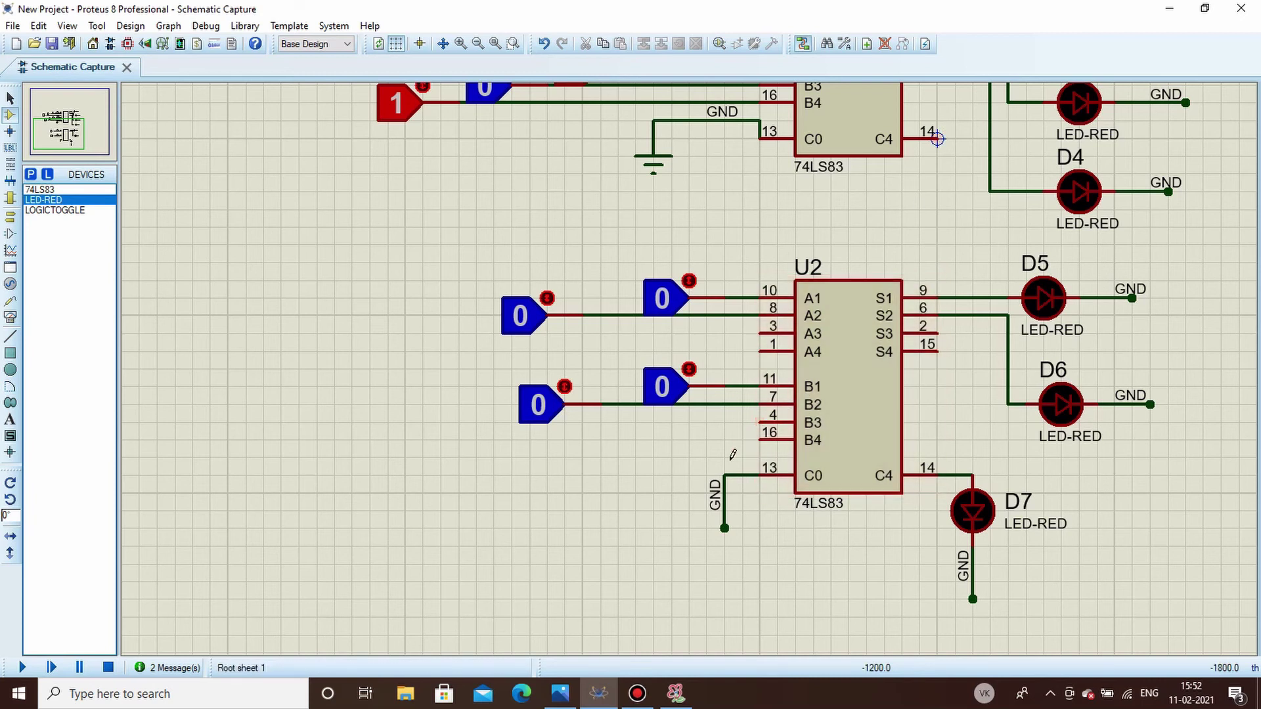
Delete the GND wire at U2's C0 and draw short open-ended wires from U1's C4 and U2's C0.
right_click(727, 488)
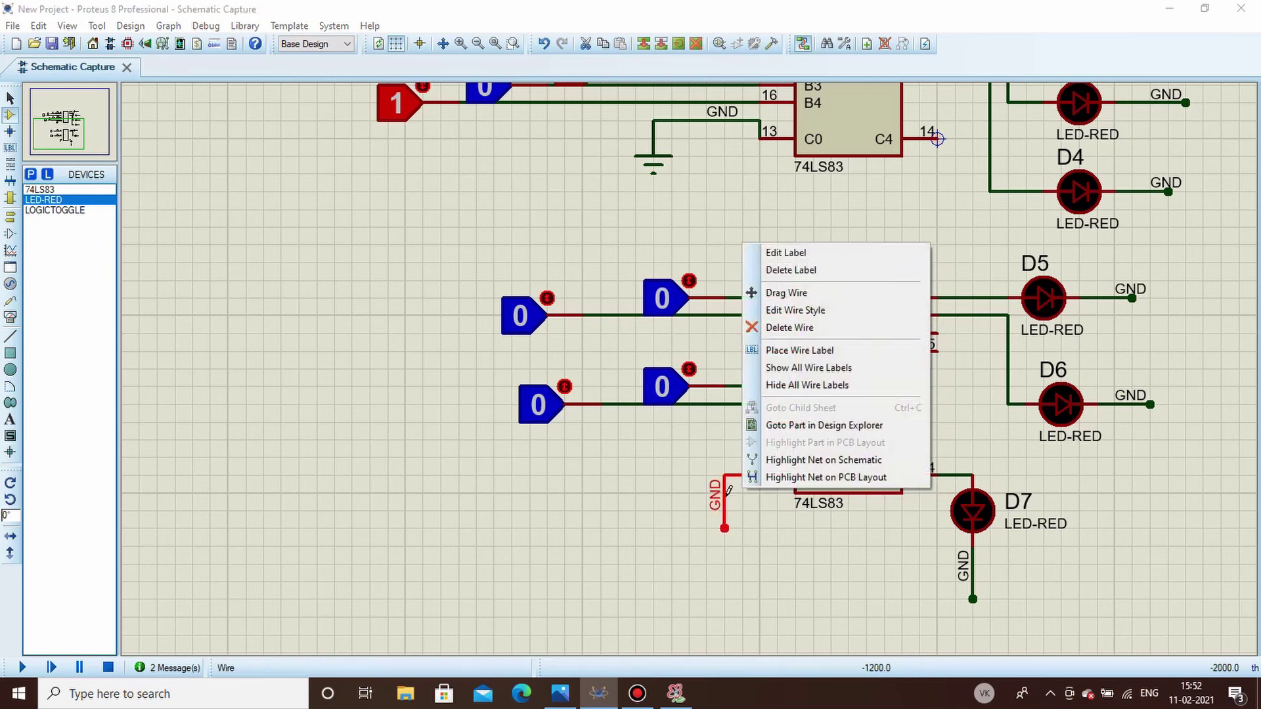
left_click(821, 327)
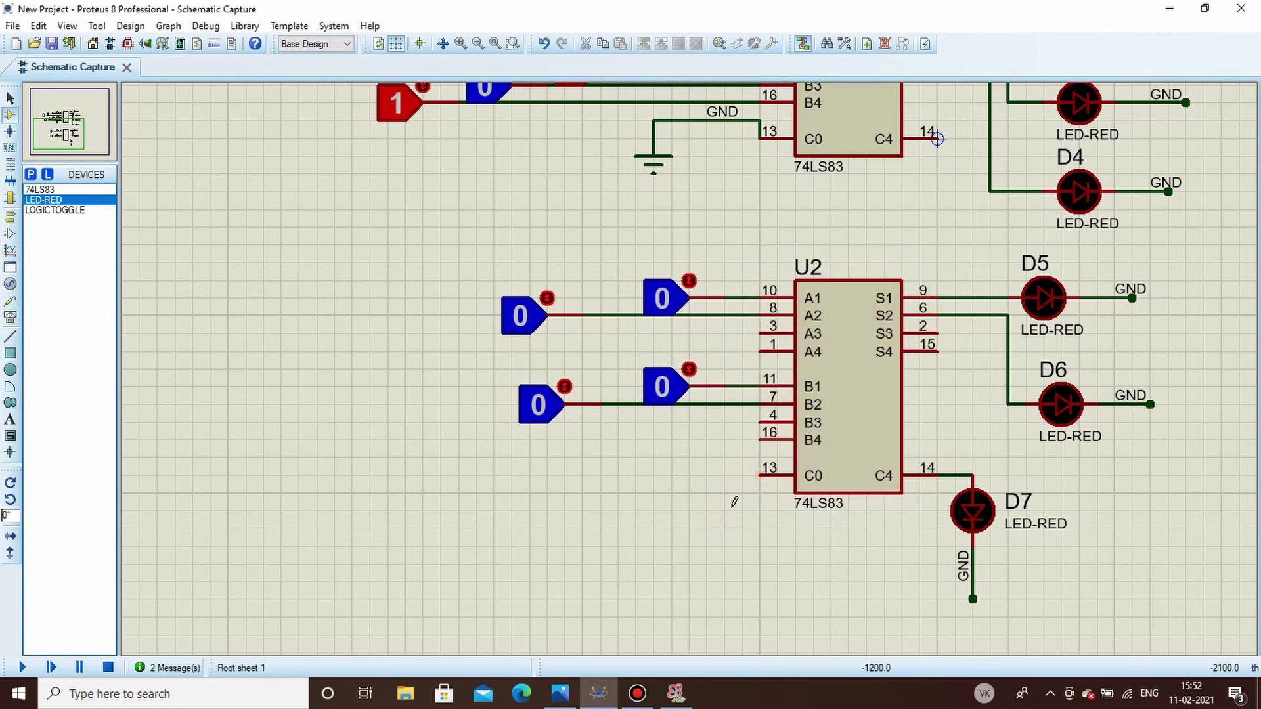
left_click(937, 139)
double_click(938, 192)
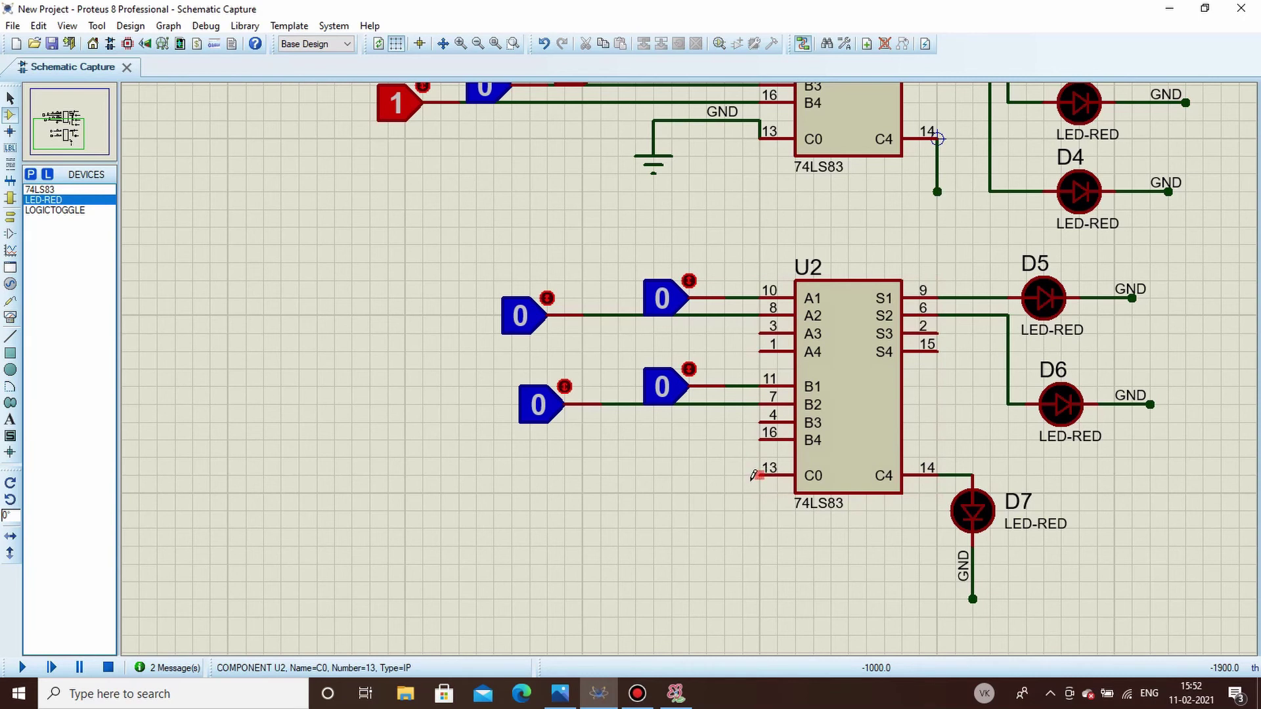
left_click(756, 474)
double_click(725, 528)
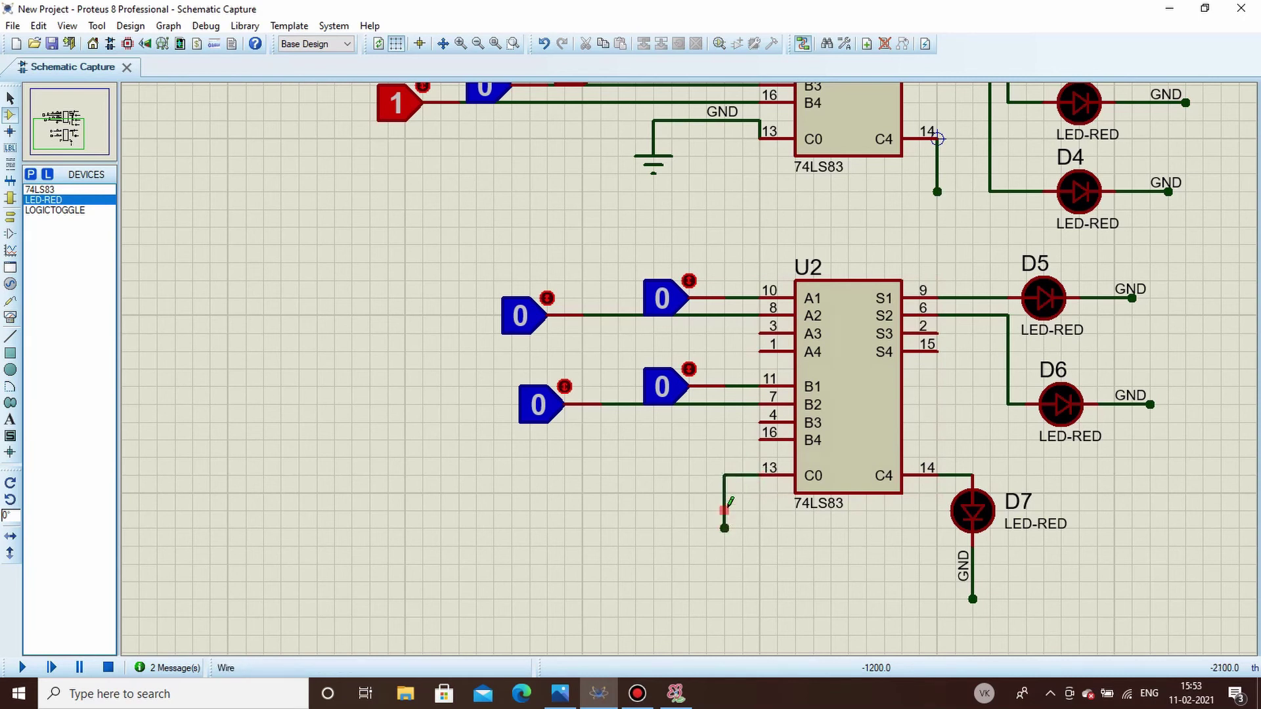
Label the open-ended wires at U2's C0 and U1's C4 as Cin to link the carry between the adders.
right_click(724, 504)
left_click(817, 361)
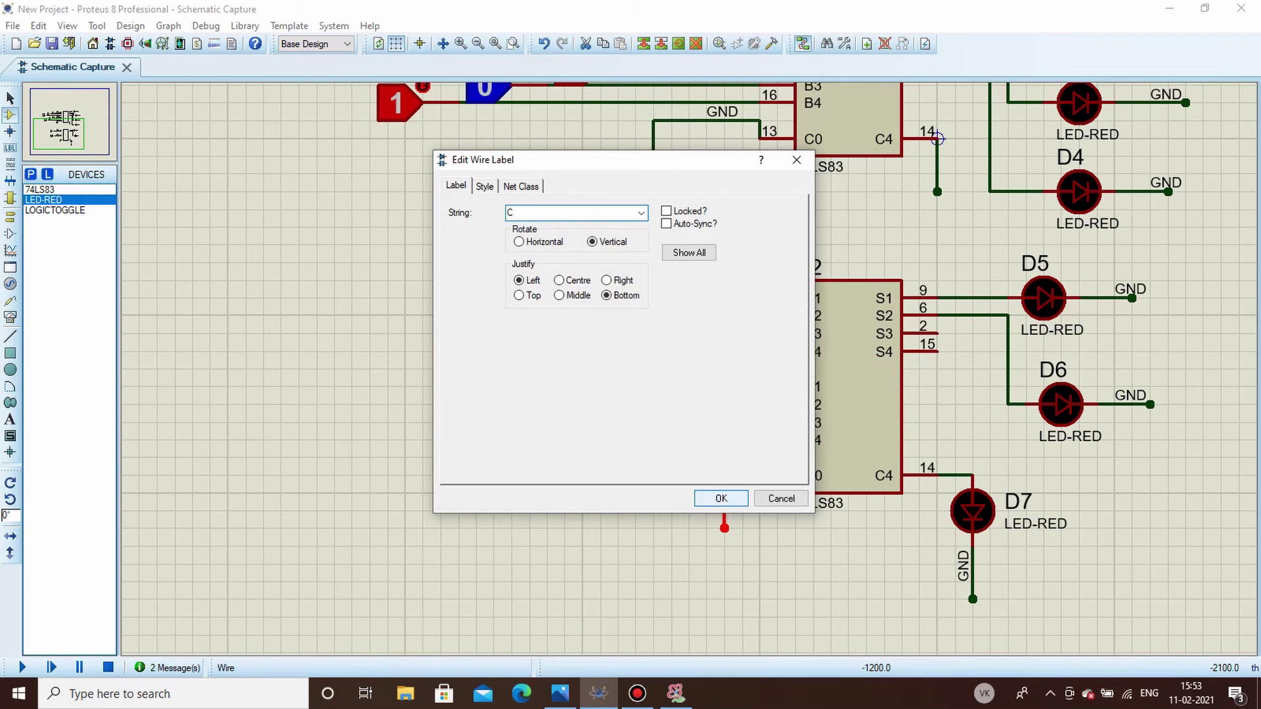
left_click(725, 500)
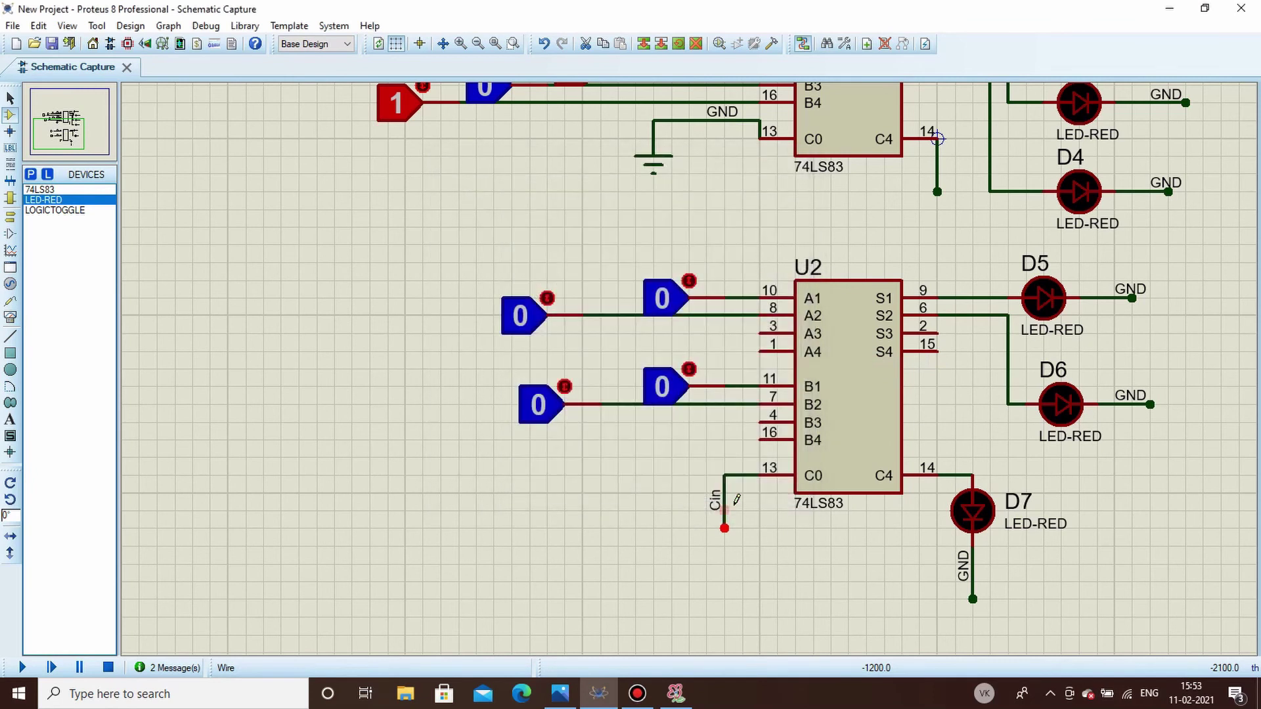
right_click(937, 169)
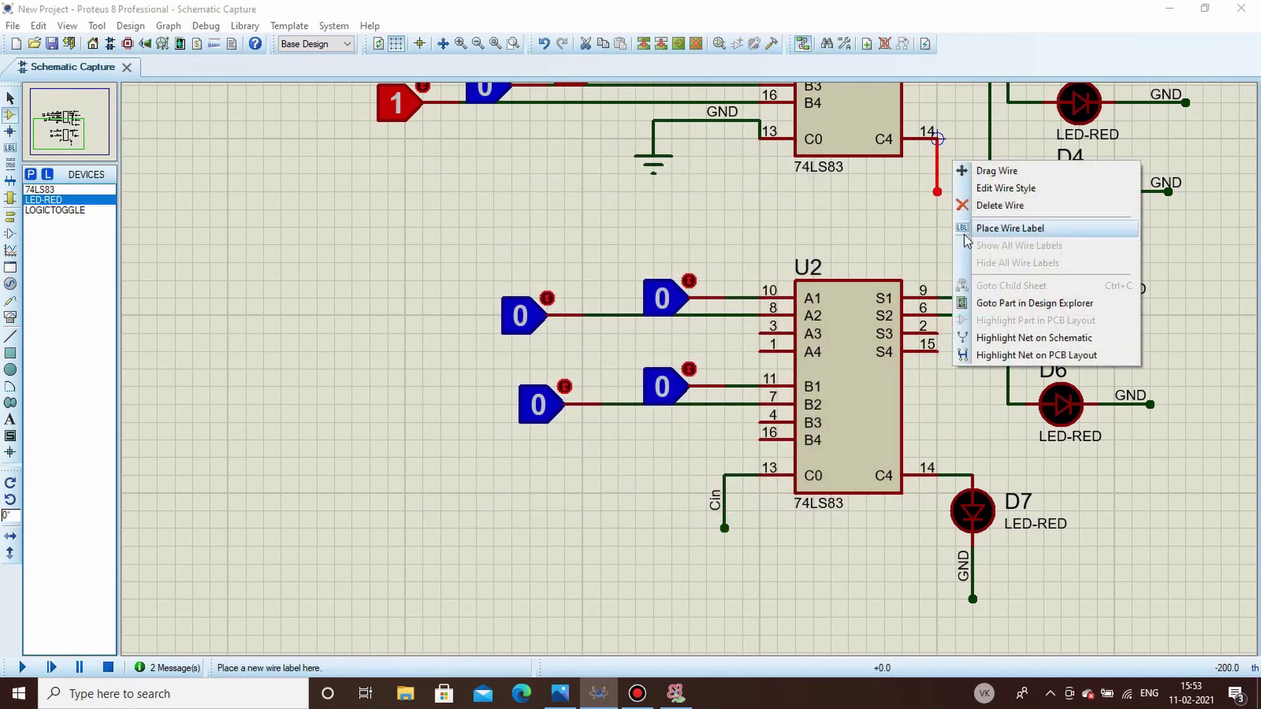
left_click(964, 235)
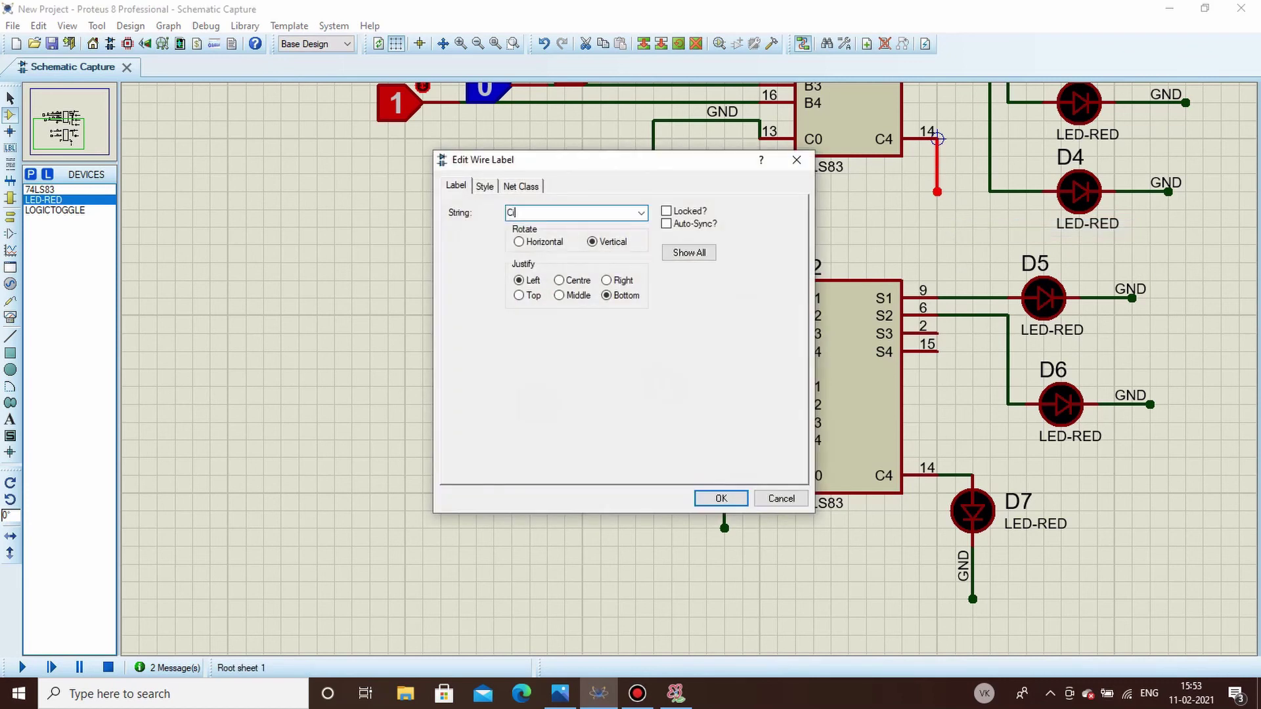
key("Return")
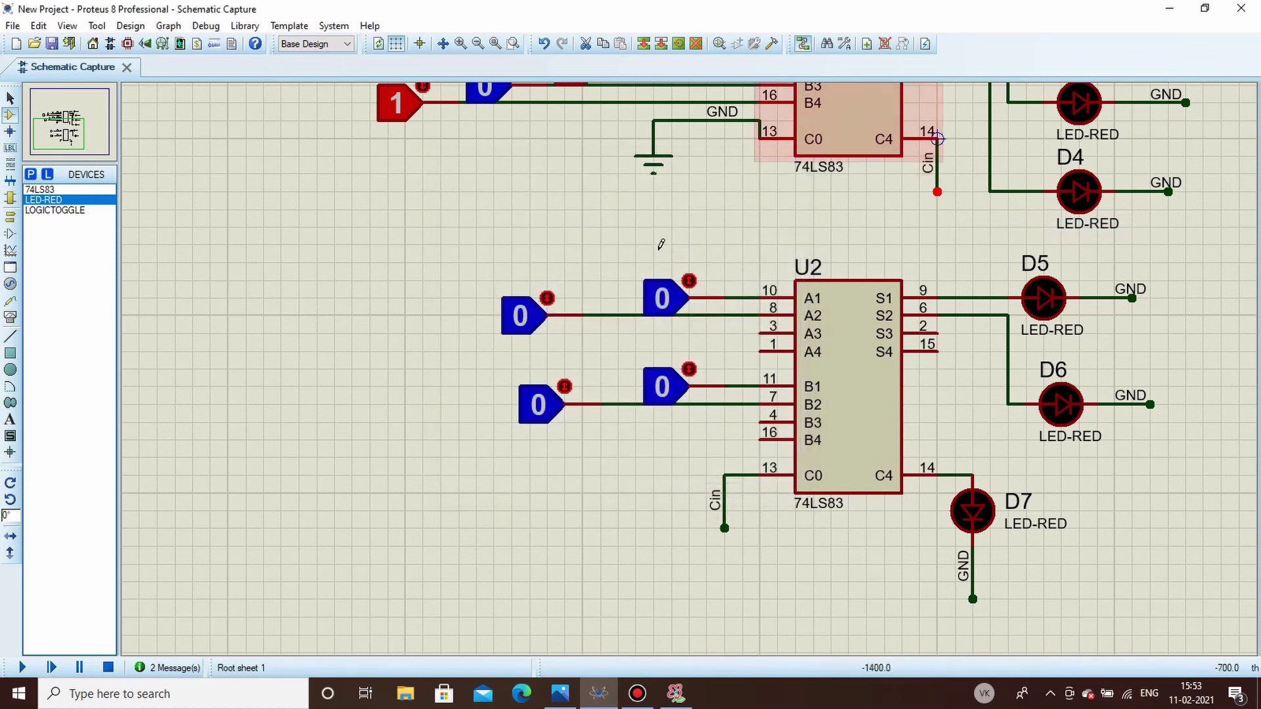
Run the simulation, set U2's A1 and B2 toggles to 1 to test the cascaded adders, and stop it.
scroll(1031, 263, "down", 1)
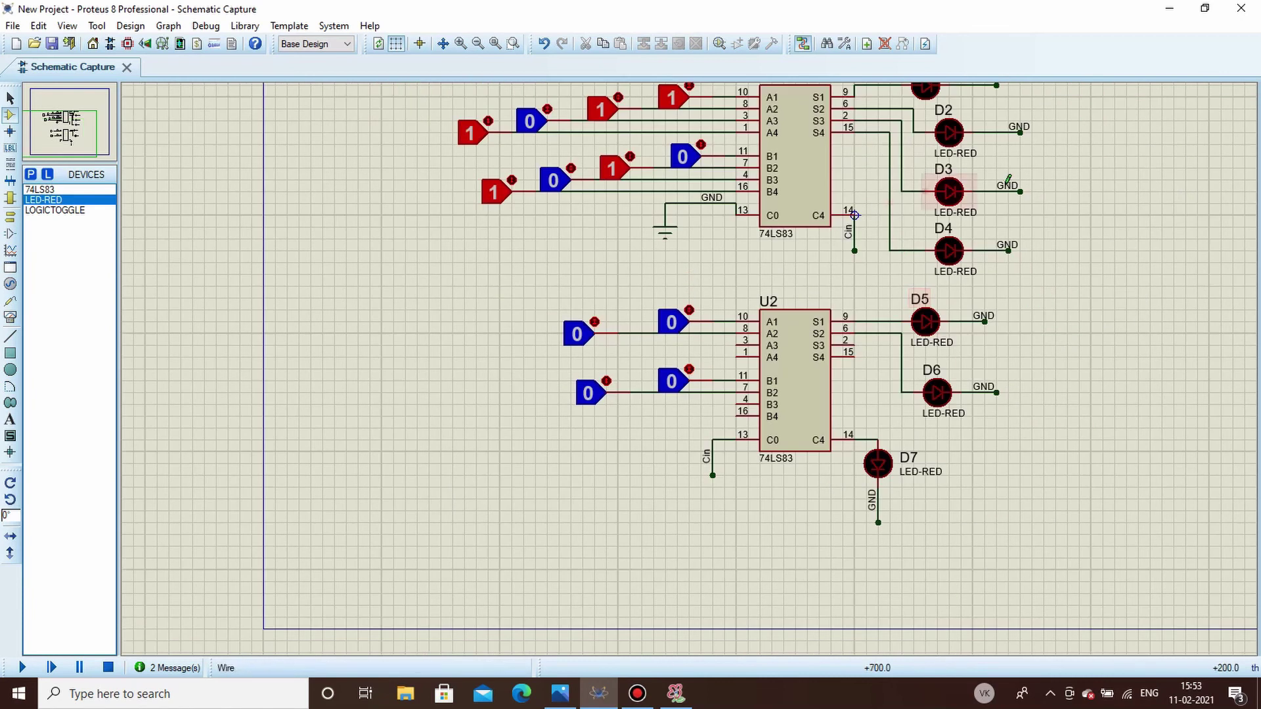
scroll(919, 222, "down", 1)
scroll(453, 525, "down", 1)
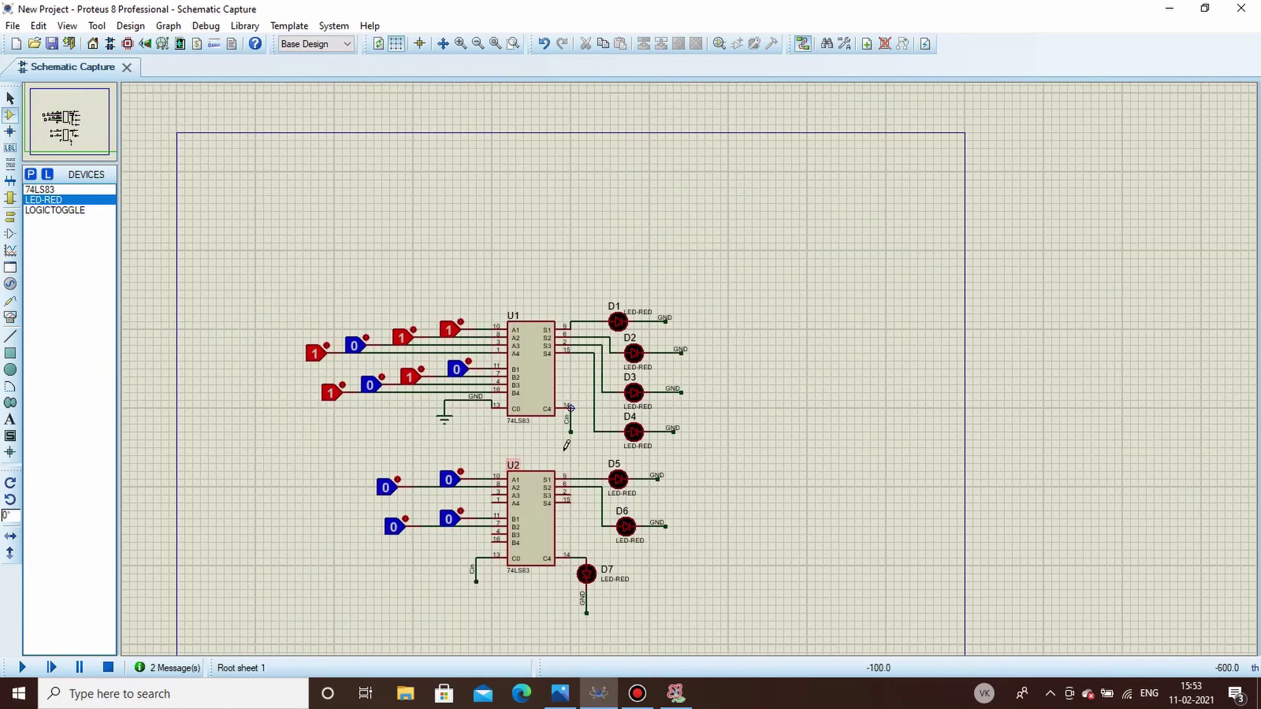
scroll(524, 480, "up", 1)
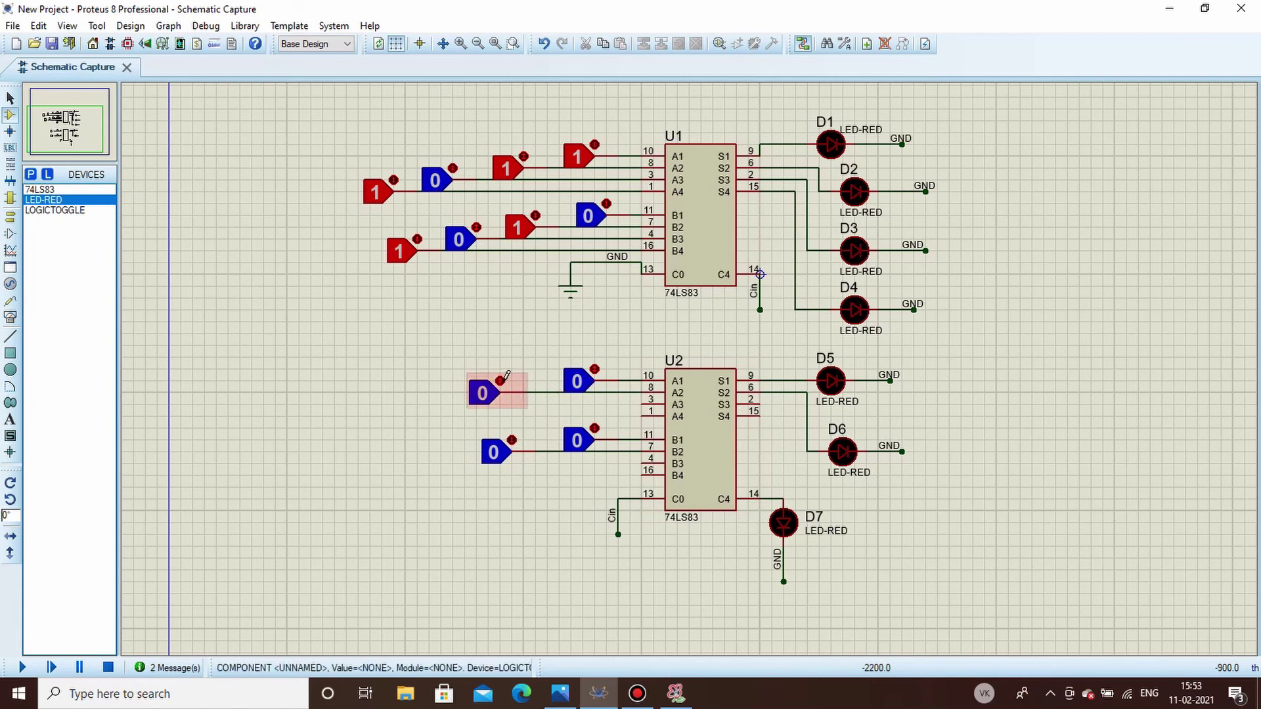
left_click(21, 669)
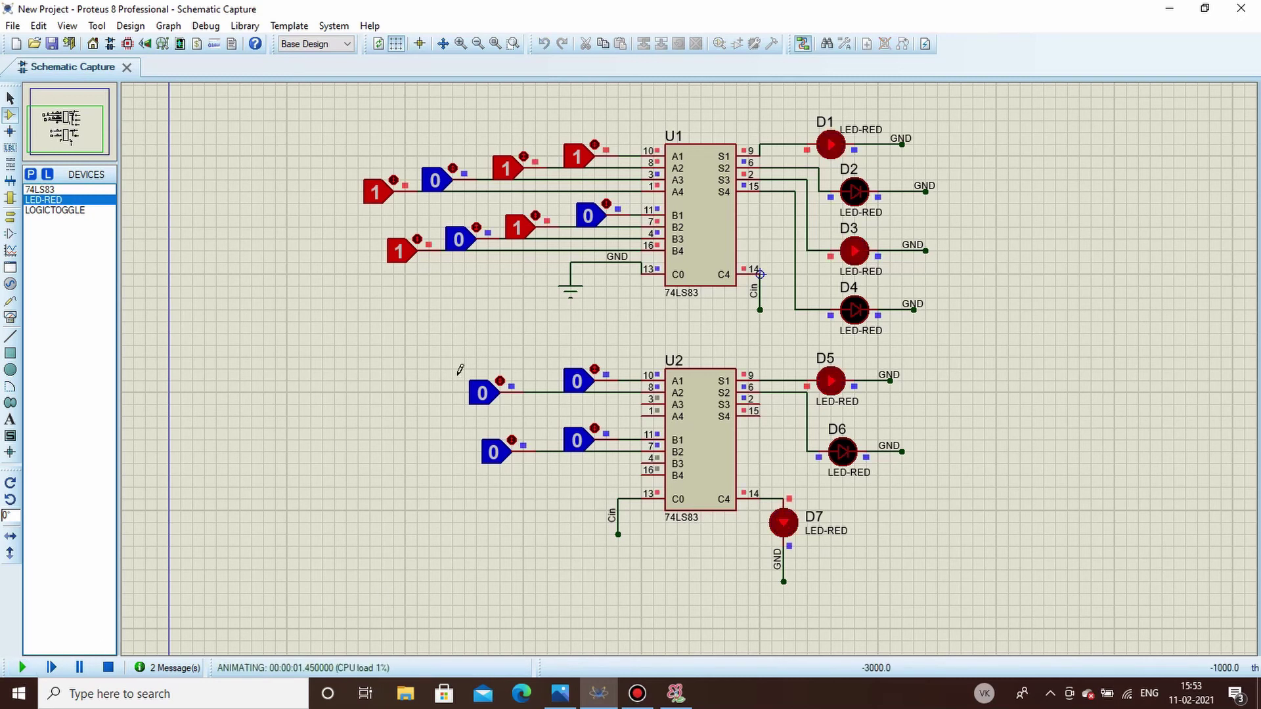
left_click(595, 367)
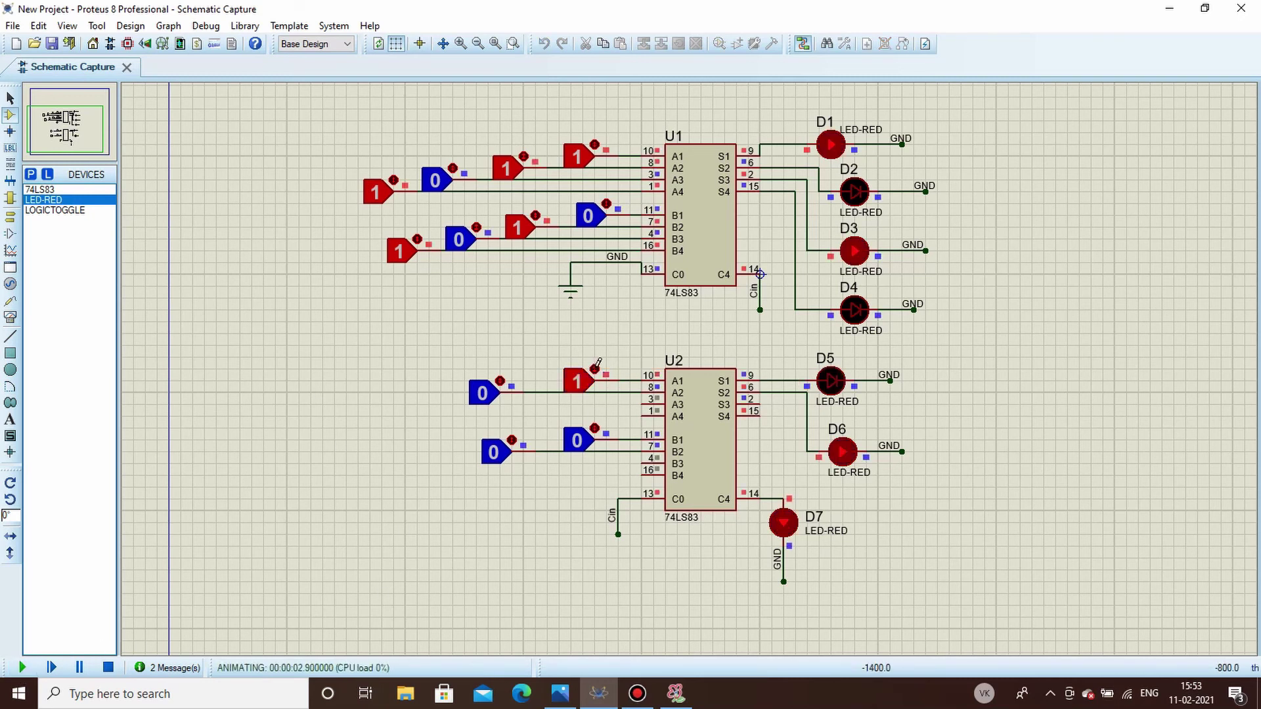
left_click(513, 439)
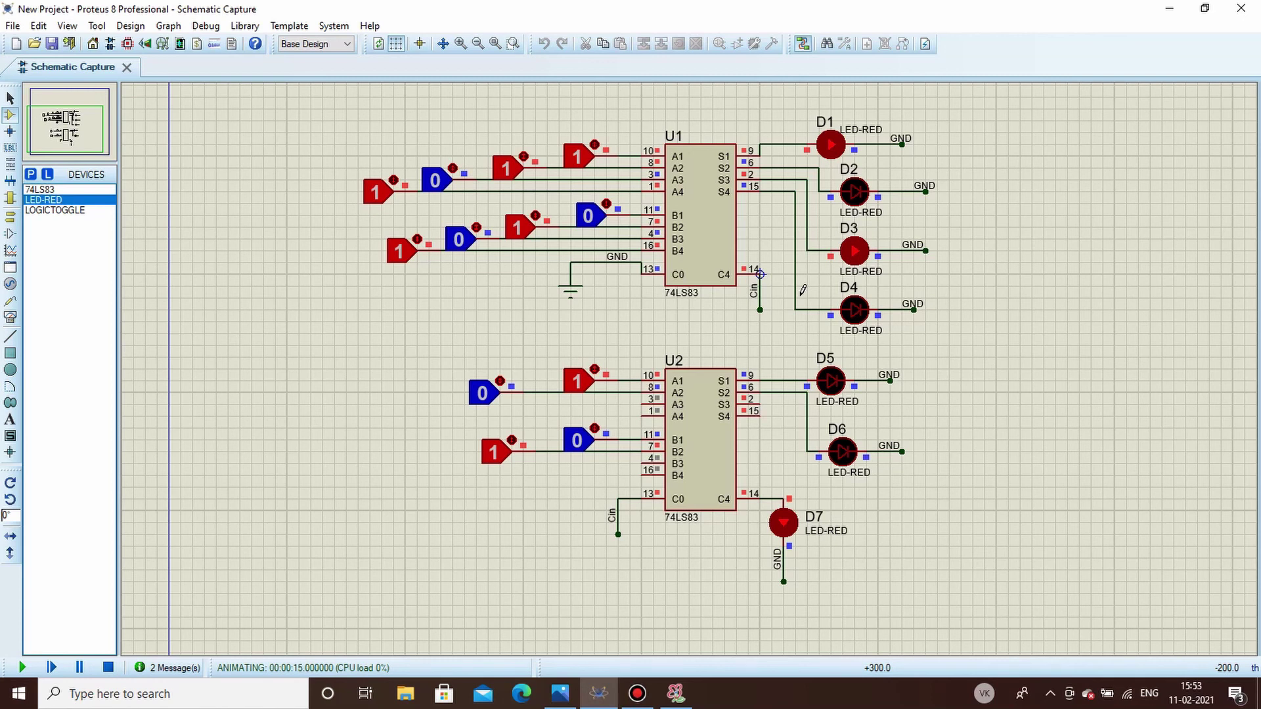
left_click(109, 668)
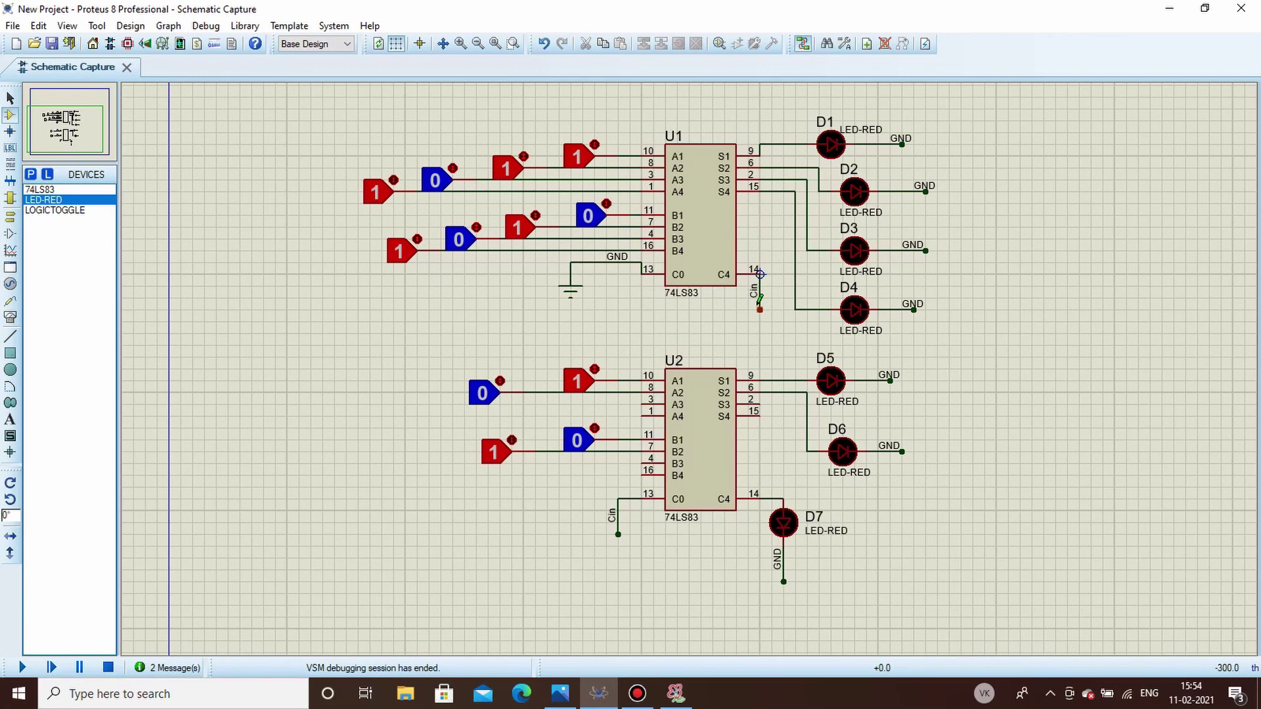
Switch to Photos to review the carry chain in the four-stage full adder diagram.
left_click(568, 688)
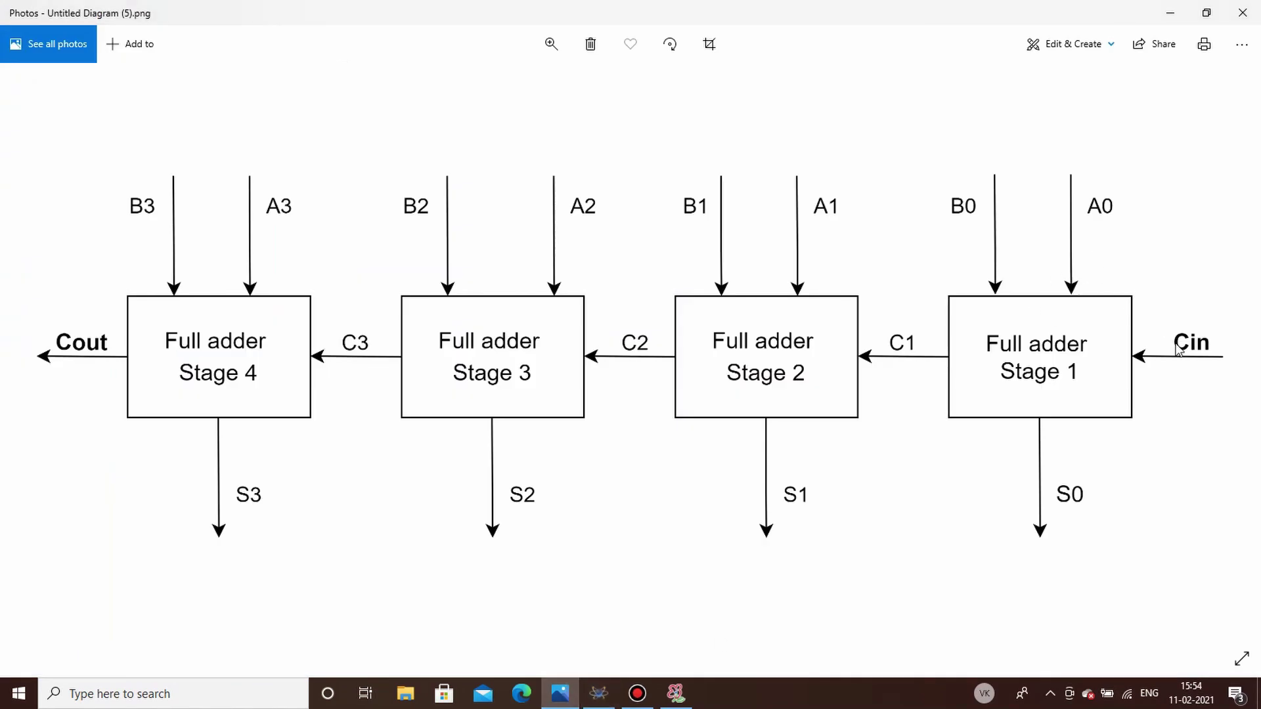